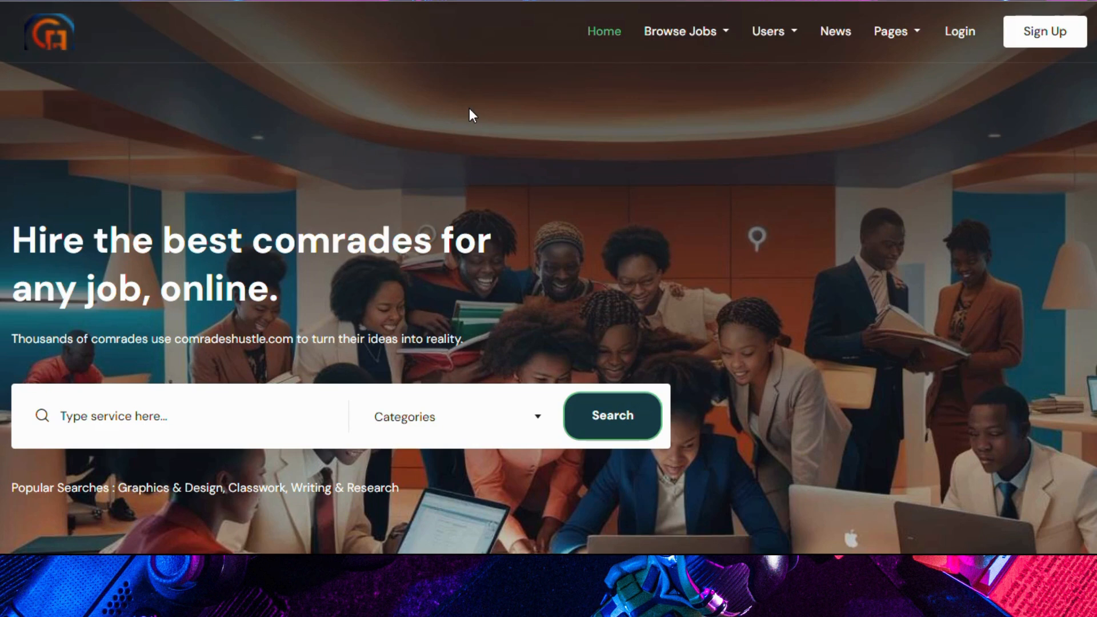
# Step: Sign in with the saved freelancer credentials, decline saving the password, and open Edit Profile
pyautogui.click(951, 34)
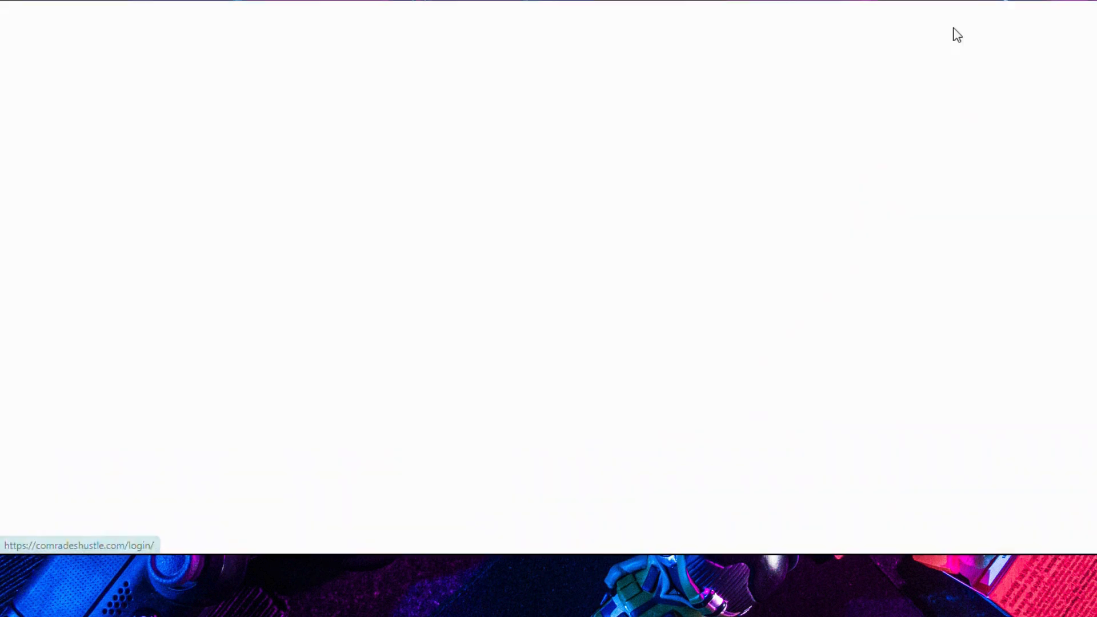
pyautogui.click(480, 355)
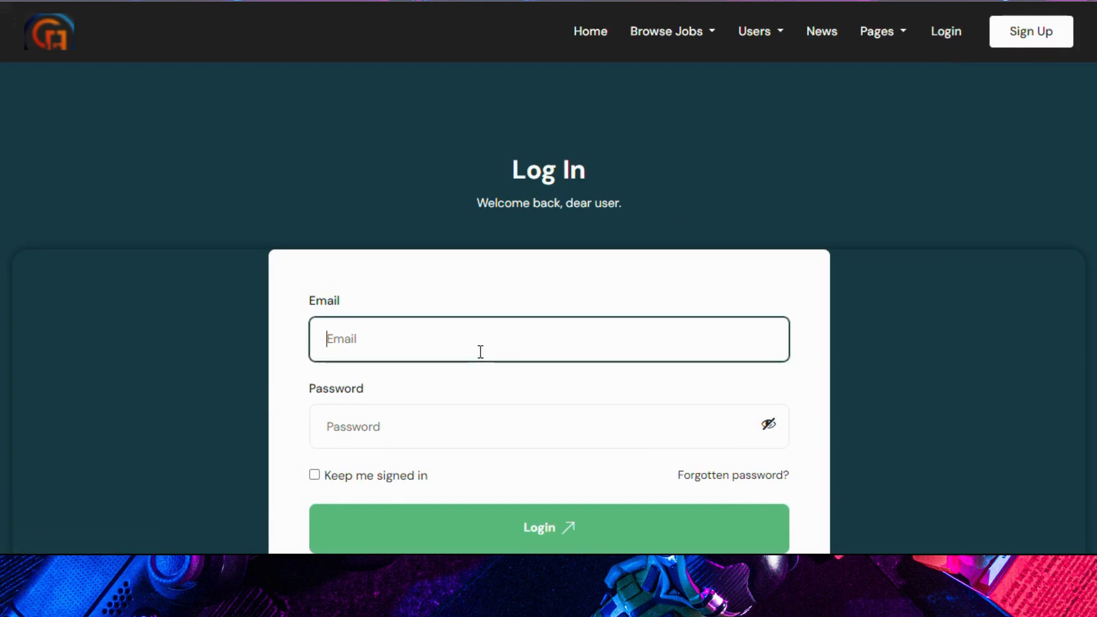
pyautogui.write('fr')
pyautogui.press('Down')
pyautogui.press('Return')
pyautogui.click(418, 532)
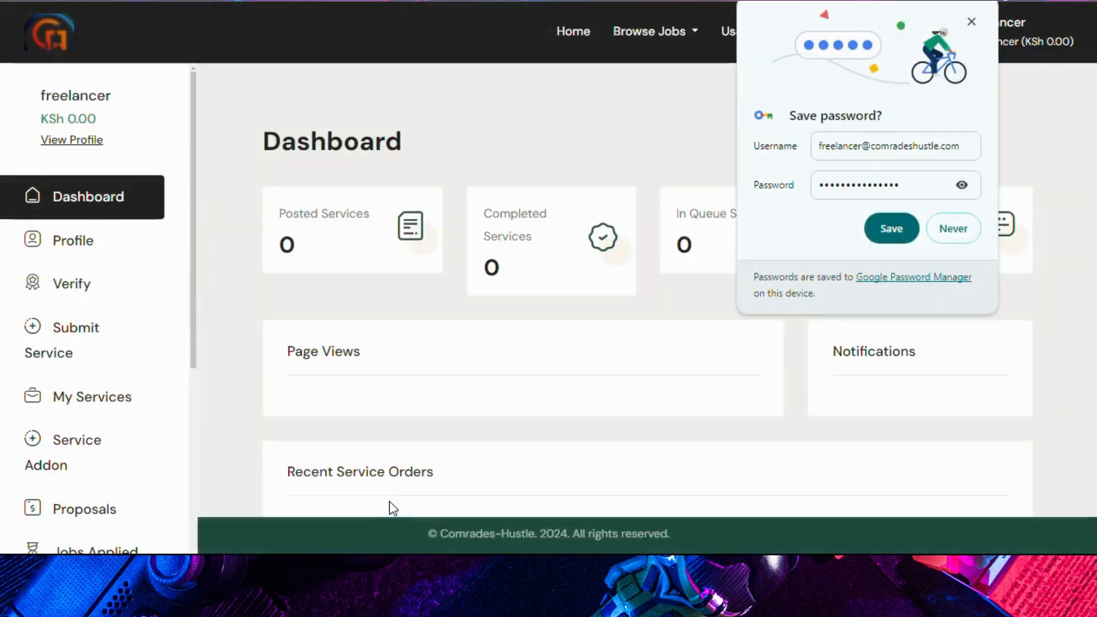
pyautogui.click(945, 228)
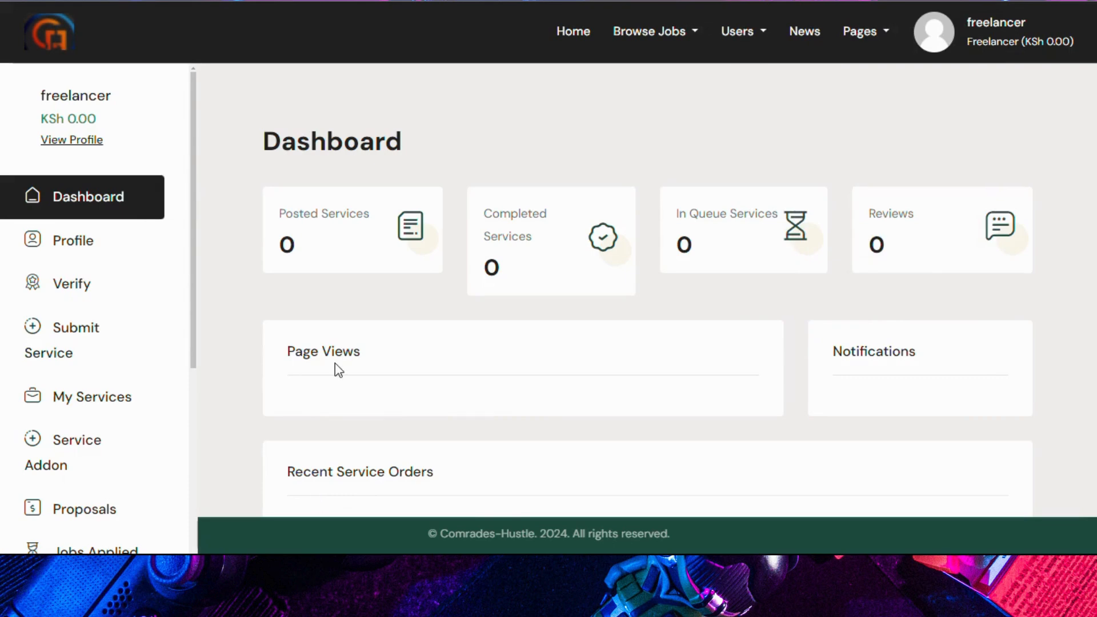
pyautogui.click(56, 242)
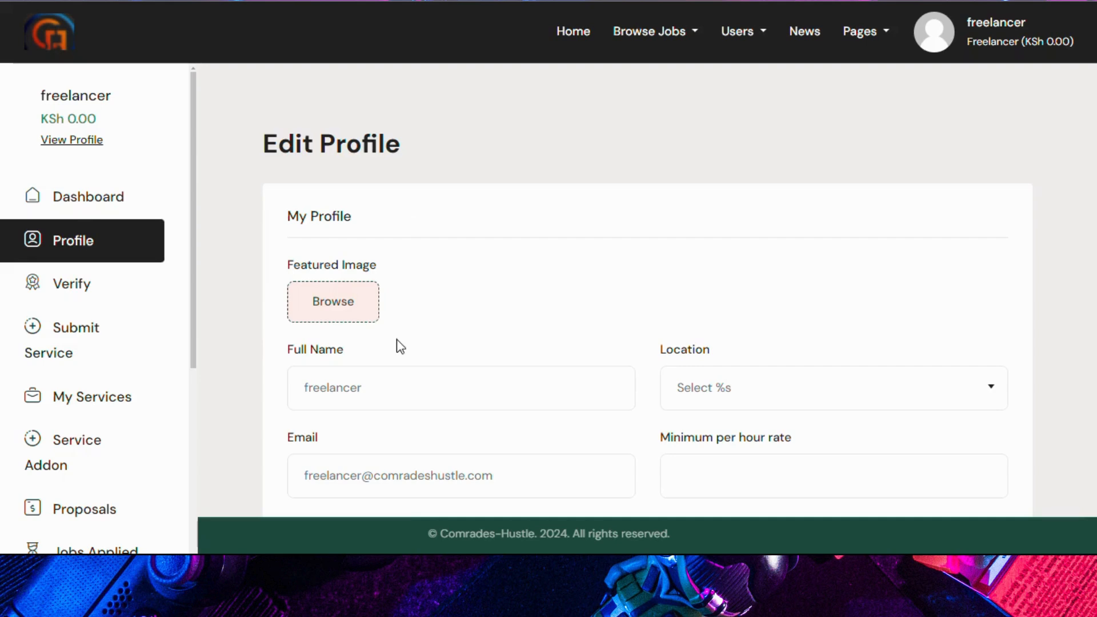
# Step: Upload the logo as featured image, select the Full Name text, and set location to Maseno University
pyautogui.click(339, 311)
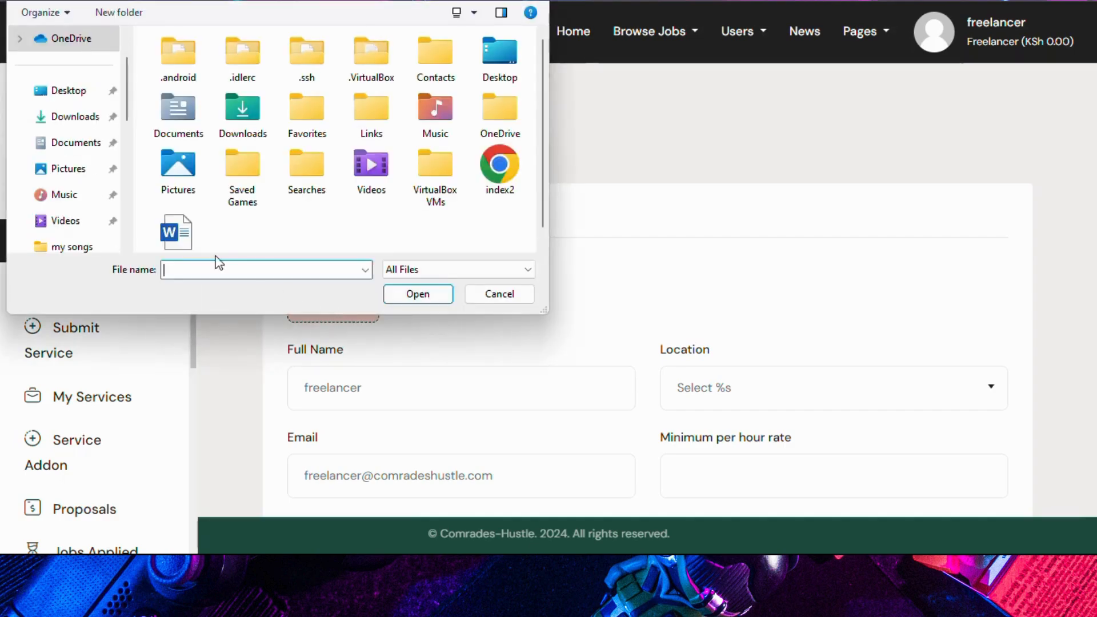
pyautogui.click(69, 91)
pyautogui.doubleClick(191, 86)
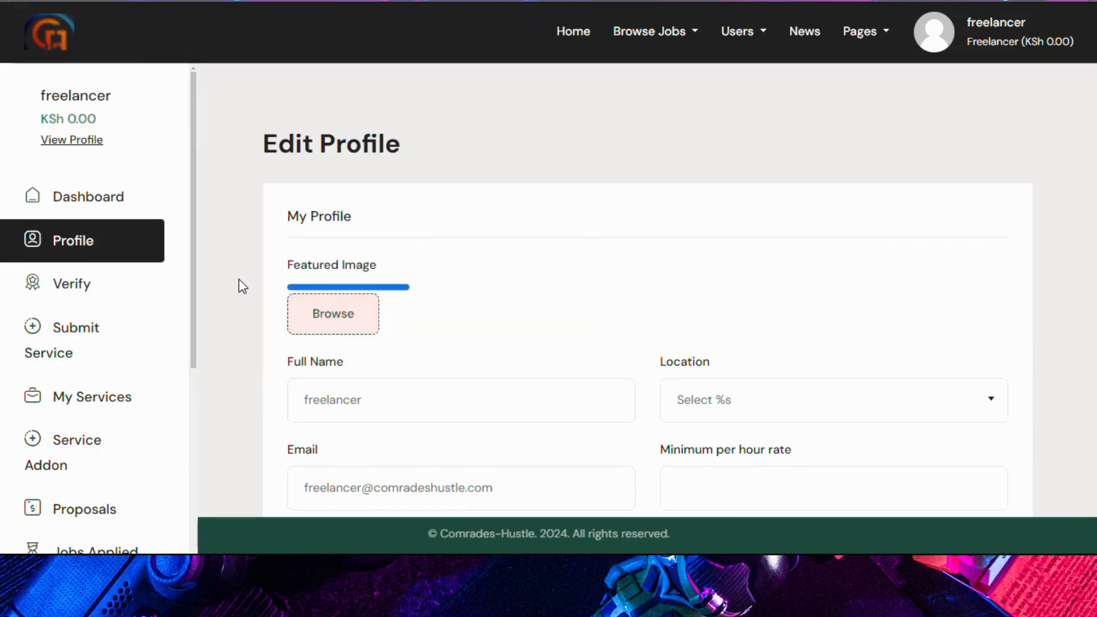
pyautogui.scroll(-3, 302, 344)
pyautogui.click(380, 327)
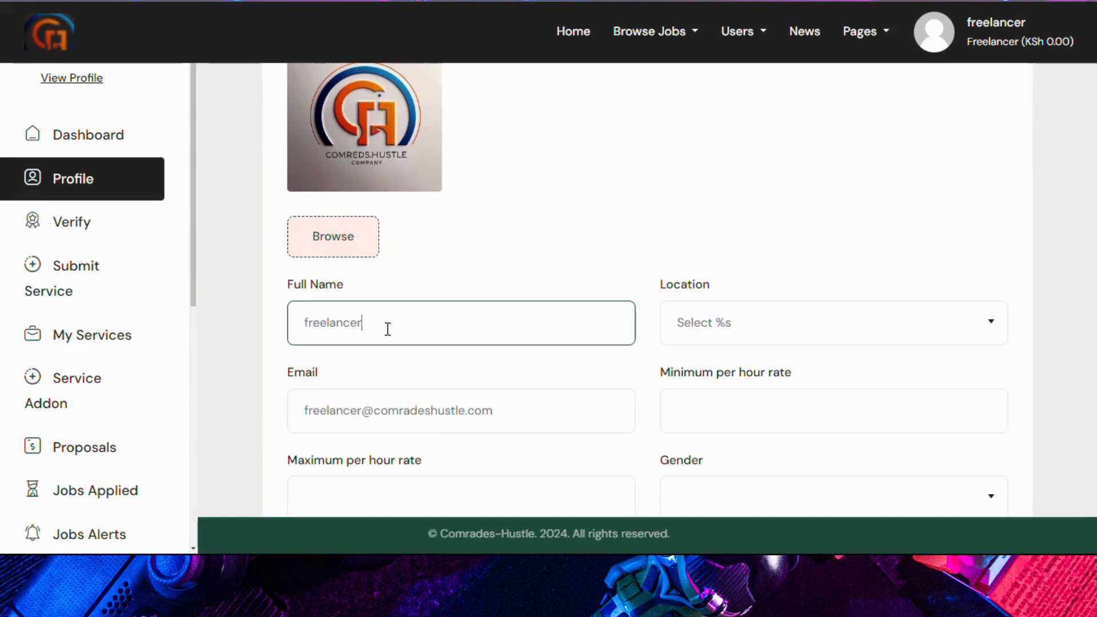
pyautogui.moveTo(387, 326); pyautogui.dragTo(301, 325)
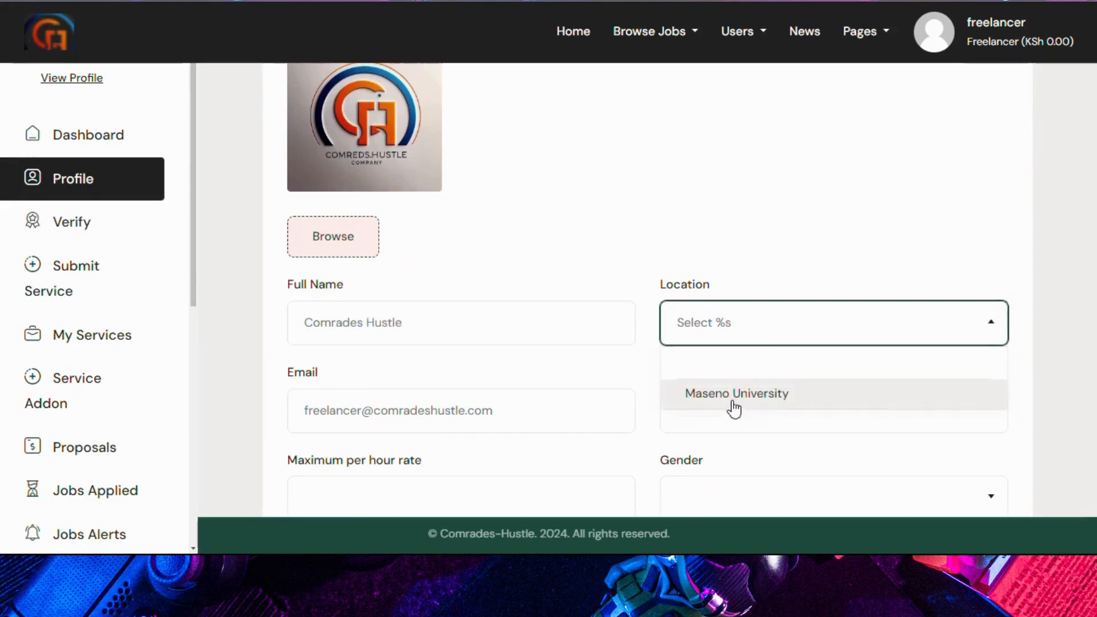
pyautogui.click(732, 403)
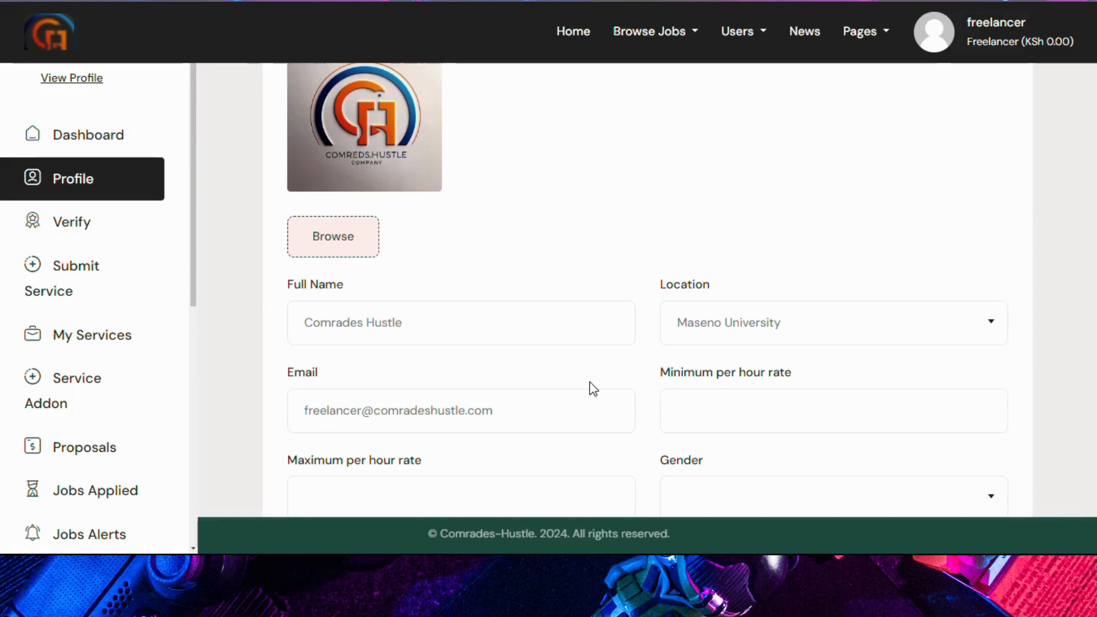
# Step: Enter hourly rates of 100 to 200 and set gender to Male
pyautogui.scroll(-3, 592, 374)
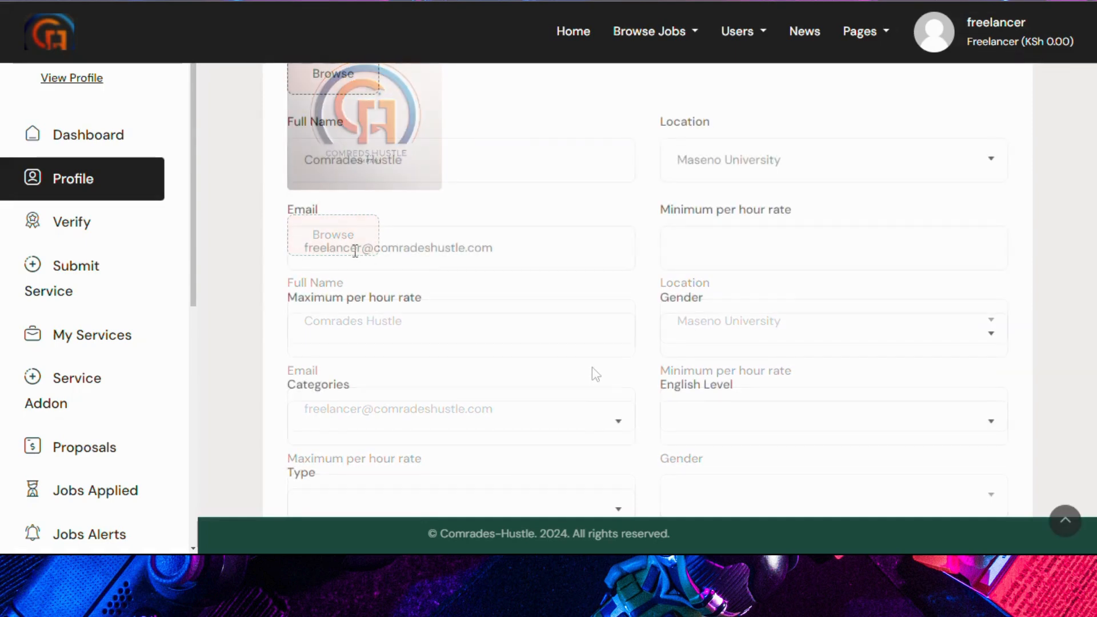
pyautogui.click(737, 244)
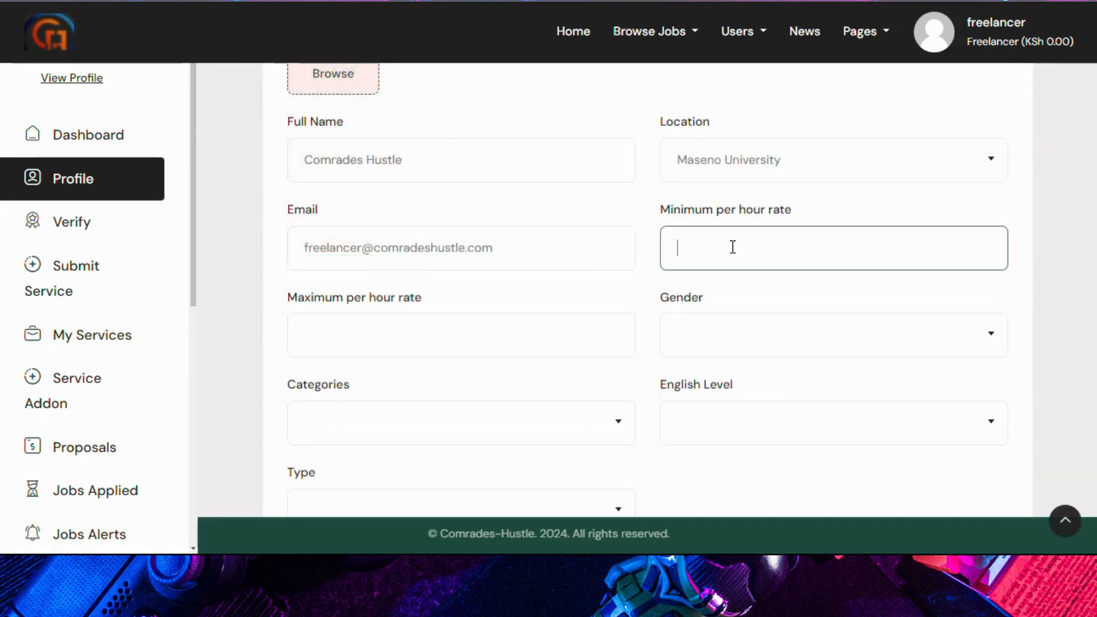
pyautogui.write('100')
pyautogui.click(404, 326)
pyautogui.write('200')
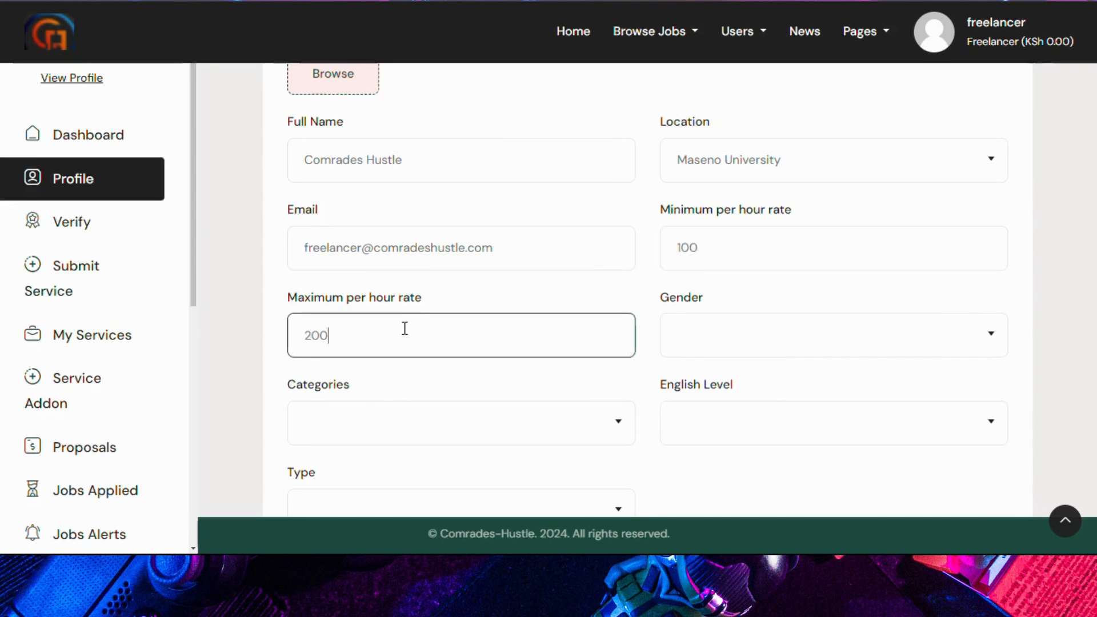
pyautogui.click(723, 348)
pyautogui.click(721, 431)
# Step: Choose Writing & Research category, Conversational English level, and New Rising Talent type
pyautogui.scroll(-2, 657, 412)
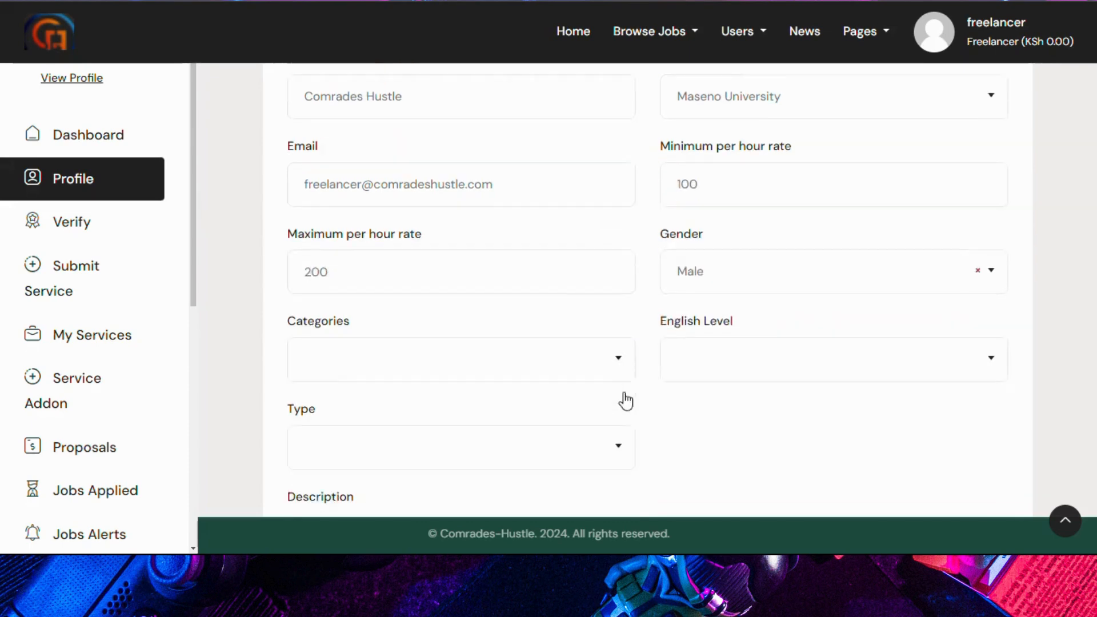
pyautogui.click(557, 346)
pyautogui.scroll(-2, 491, 206)
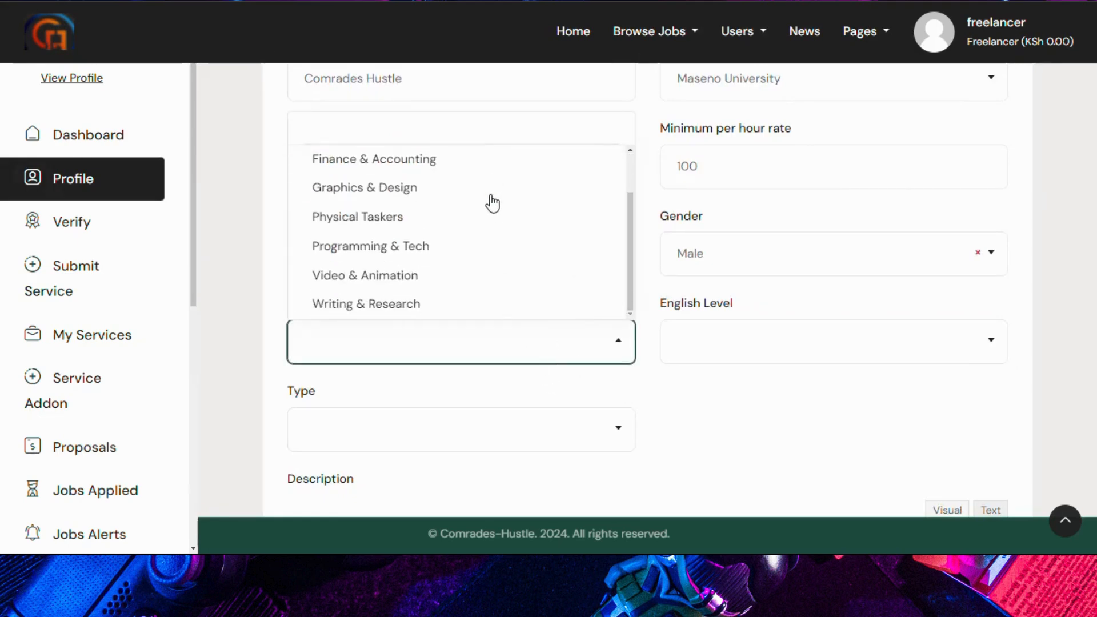
pyautogui.click(367, 307)
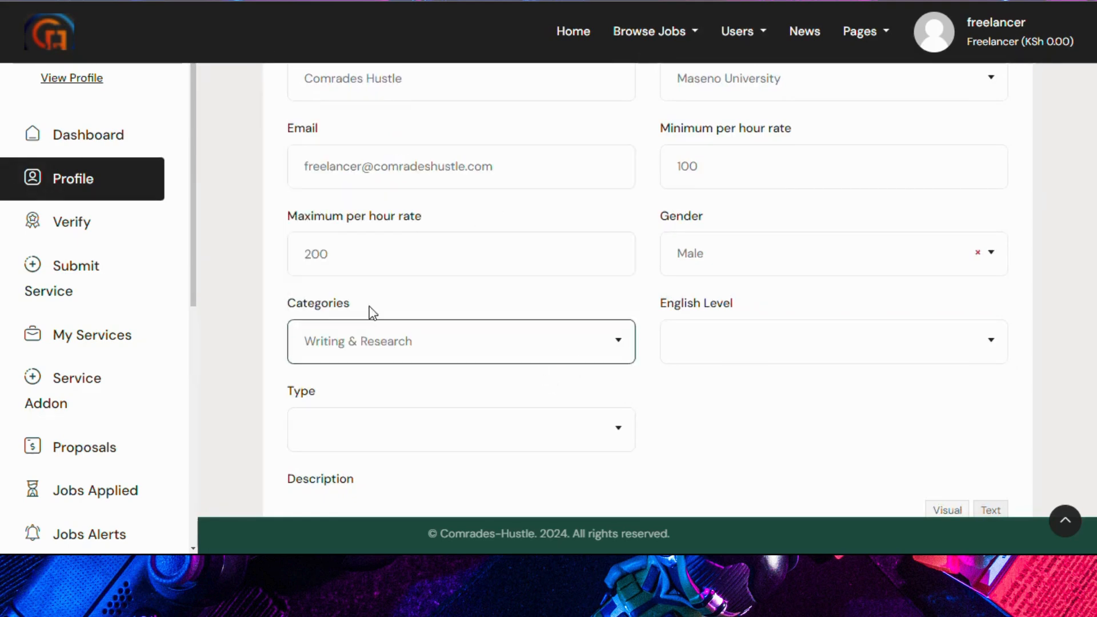
pyautogui.click(772, 350)
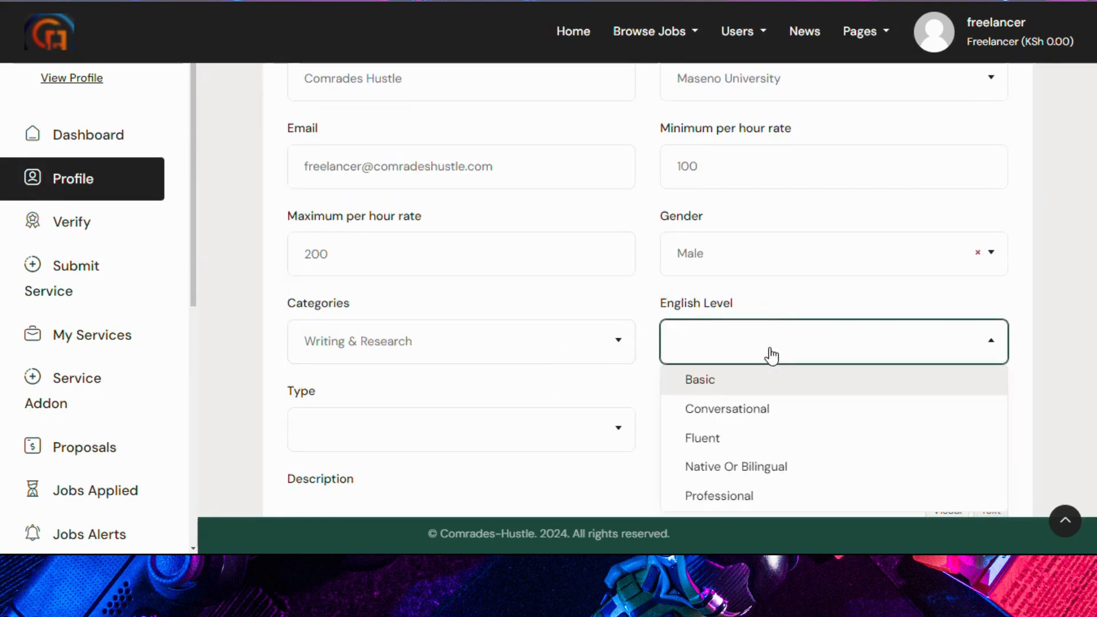
pyautogui.click(722, 420)
pyautogui.scroll(-1, 512, 389)
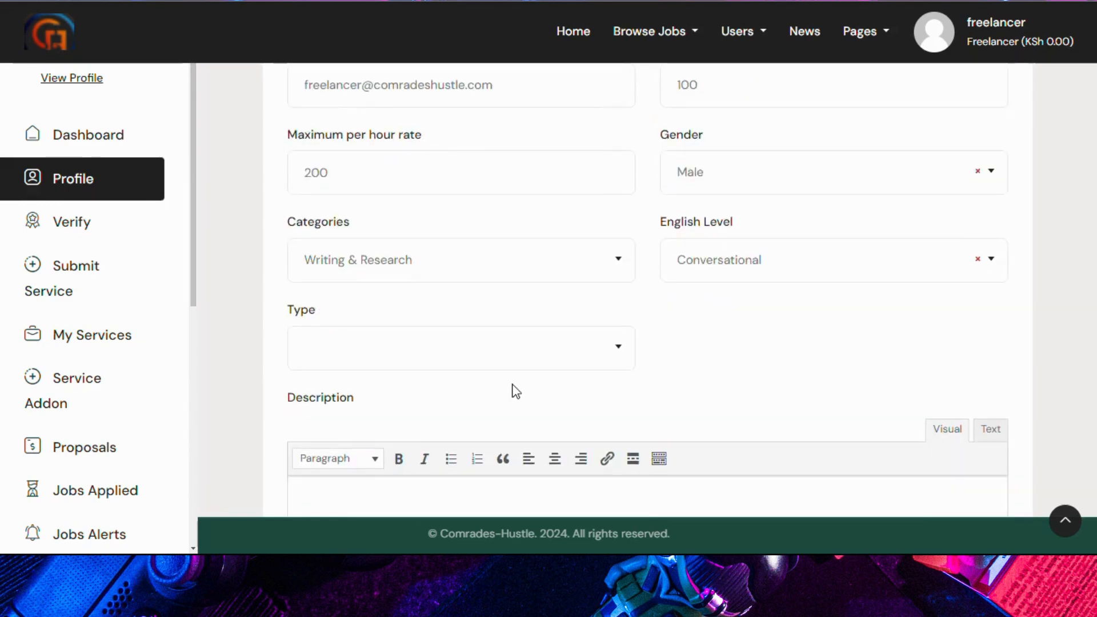
pyautogui.click(500, 358)
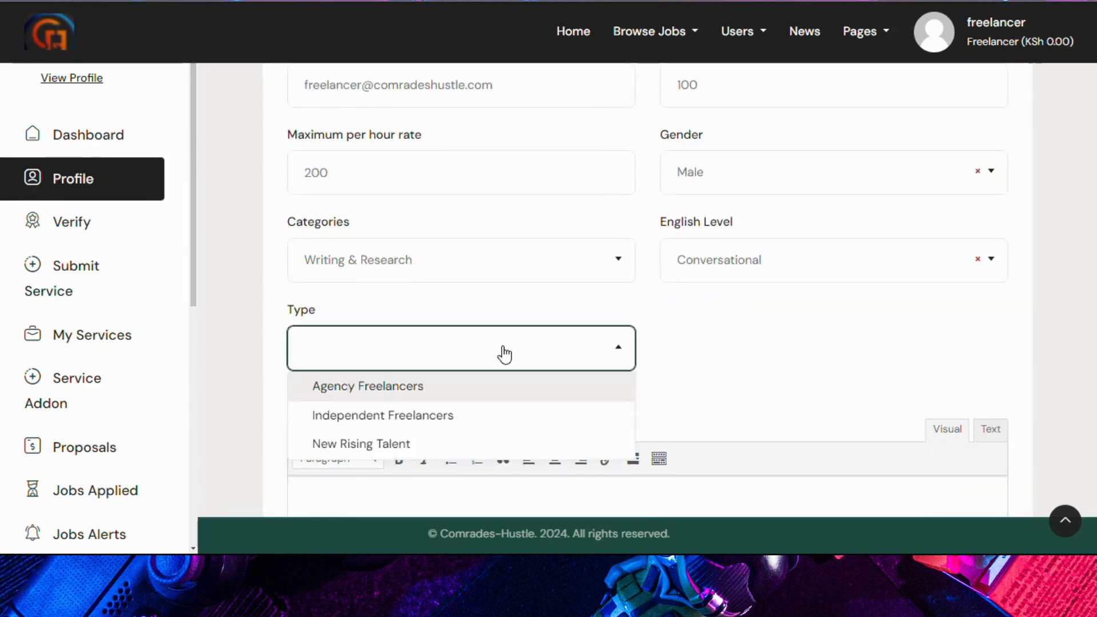
pyautogui.click(363, 444)
# Step: Write the description 'We hustle' and keep profile visibility set to Show
pyautogui.scroll(-3, 722, 354)
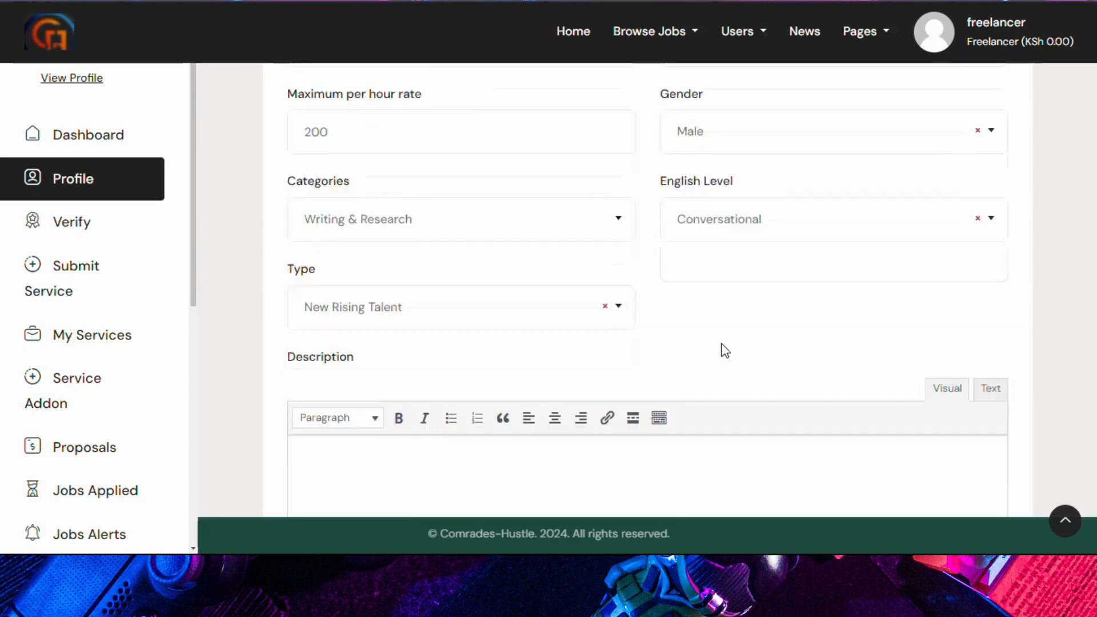
pyautogui.click(538, 301)
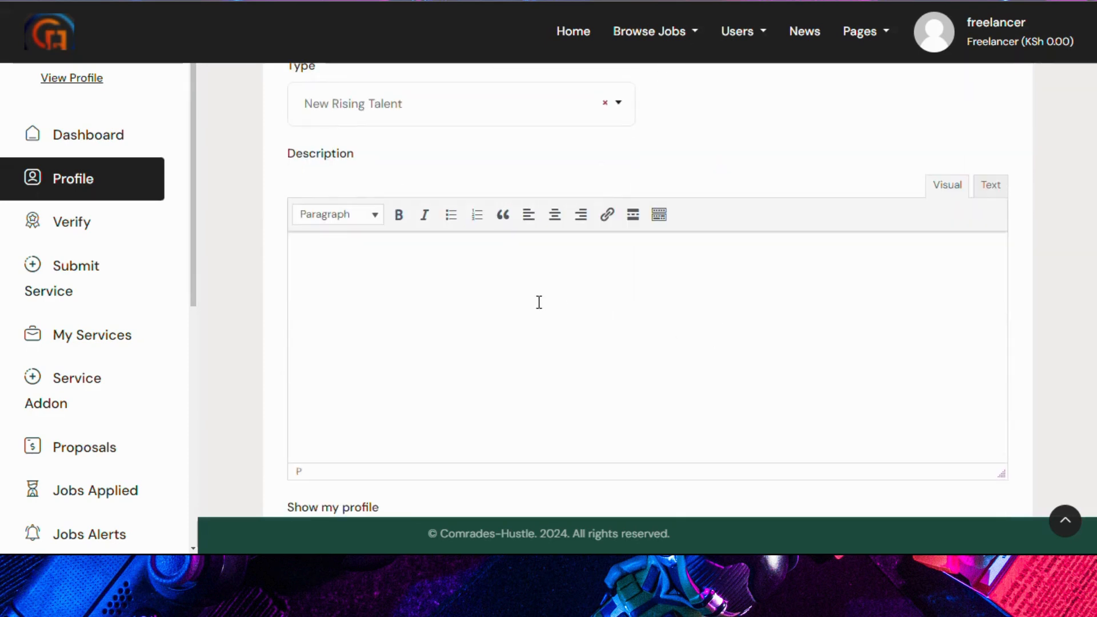
pyautogui.write('We hustle')
pyautogui.scroll(-4, 457, 309)
pyautogui.click(459, 309)
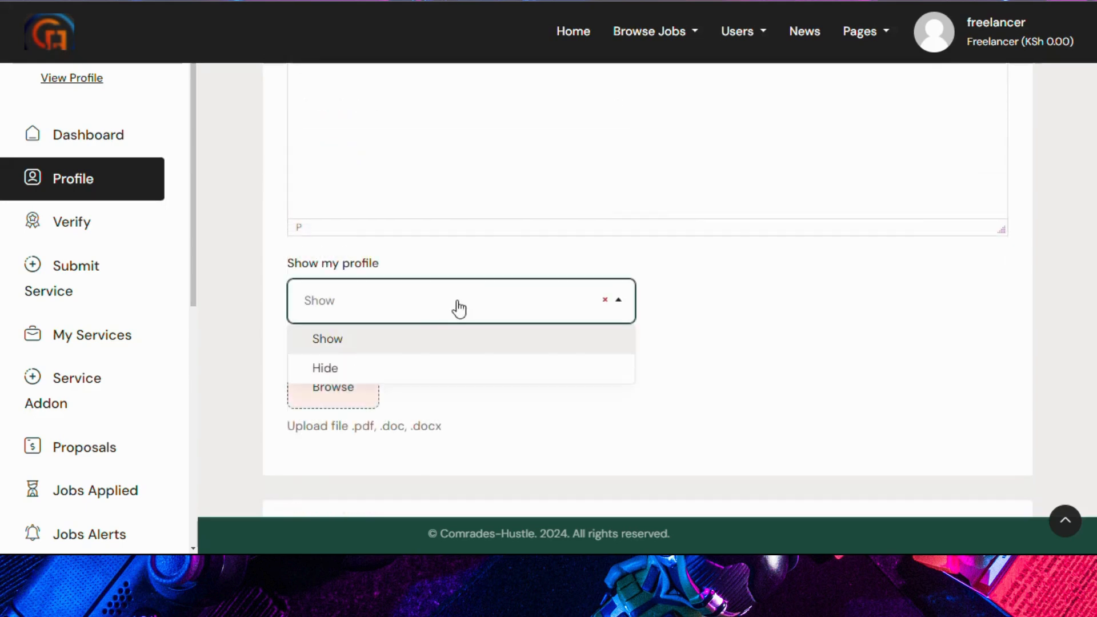
pyautogui.click(459, 309)
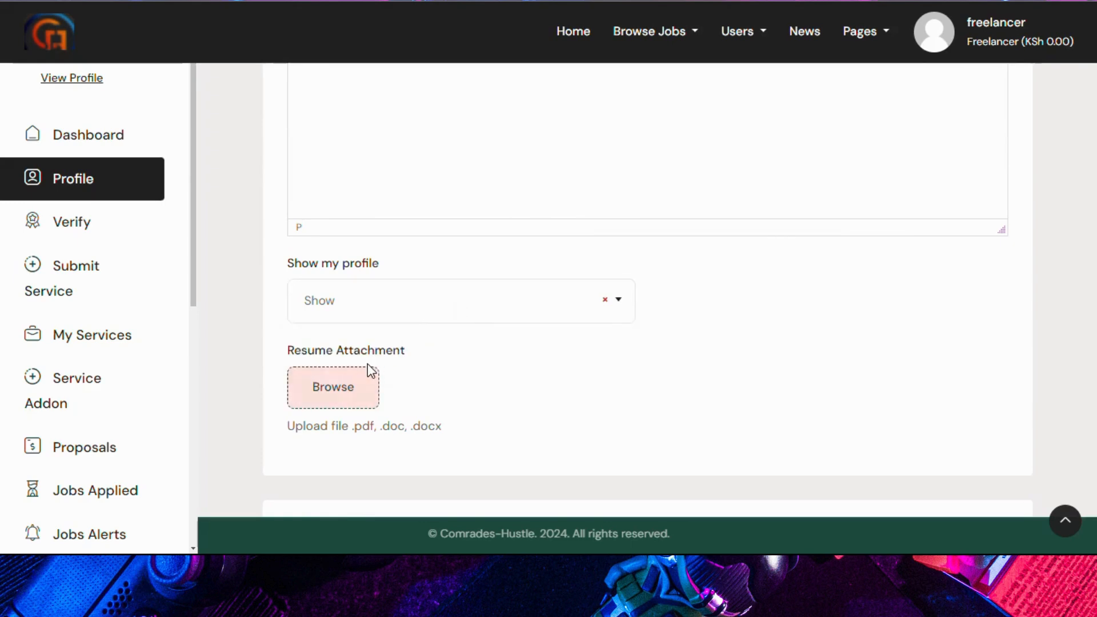
pyautogui.scroll(-1, 368, 366)
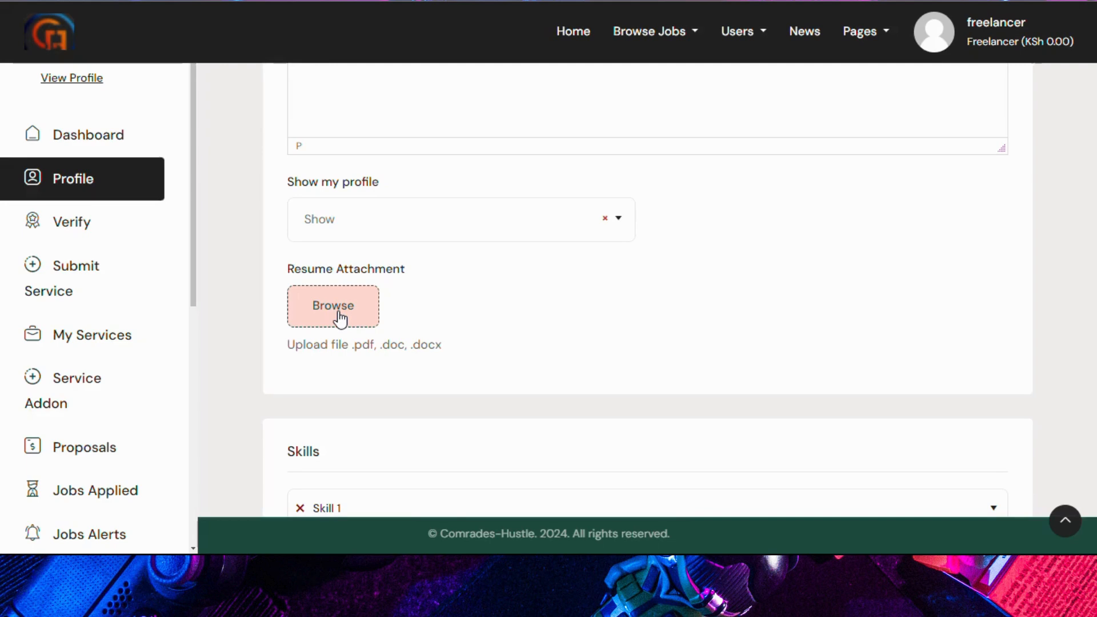
# Step: Add the skill 'cooking chapati' at 100 percent and save the profile
pyautogui.scroll(-1, 340, 319)
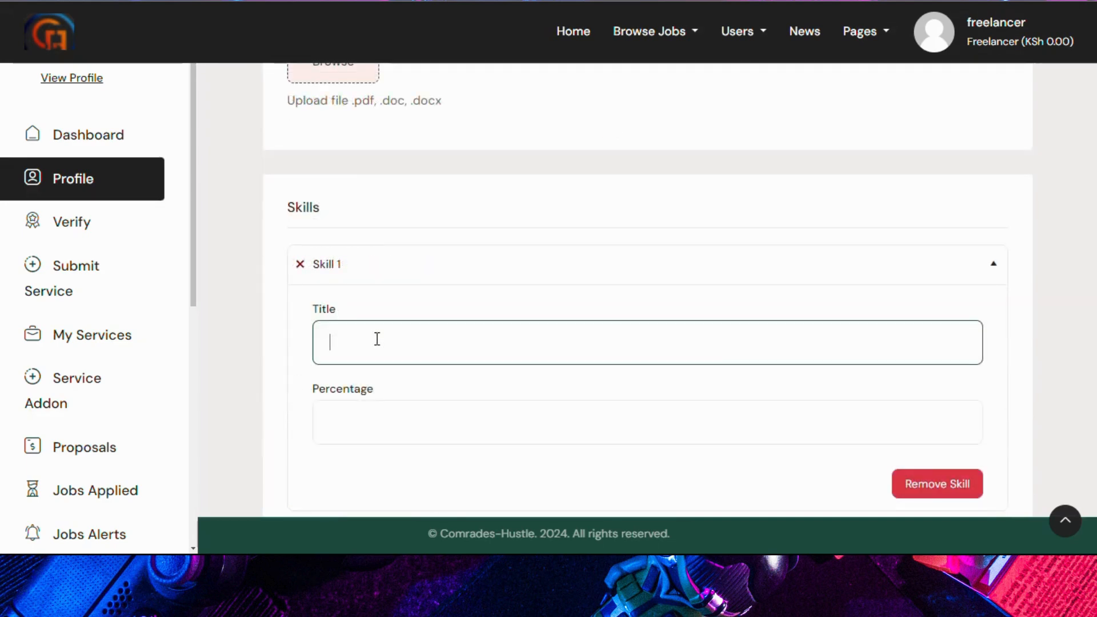
pyautogui.write('cooking chapati')
pyautogui.click(389, 412)
pyautogui.write('100')
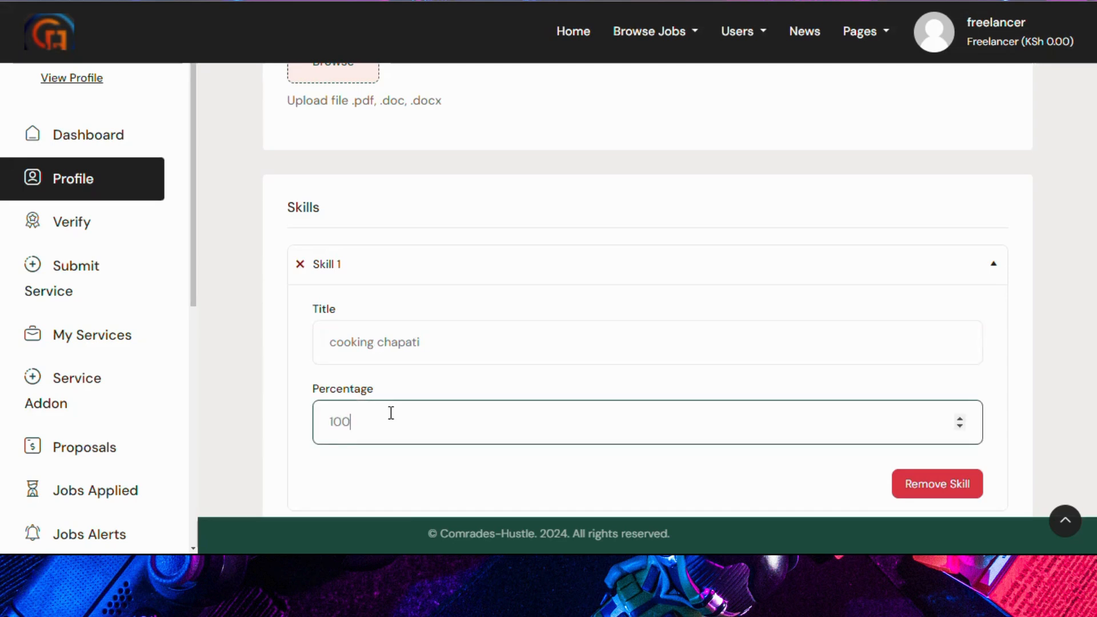
pyautogui.scroll(-4, 354, 417)
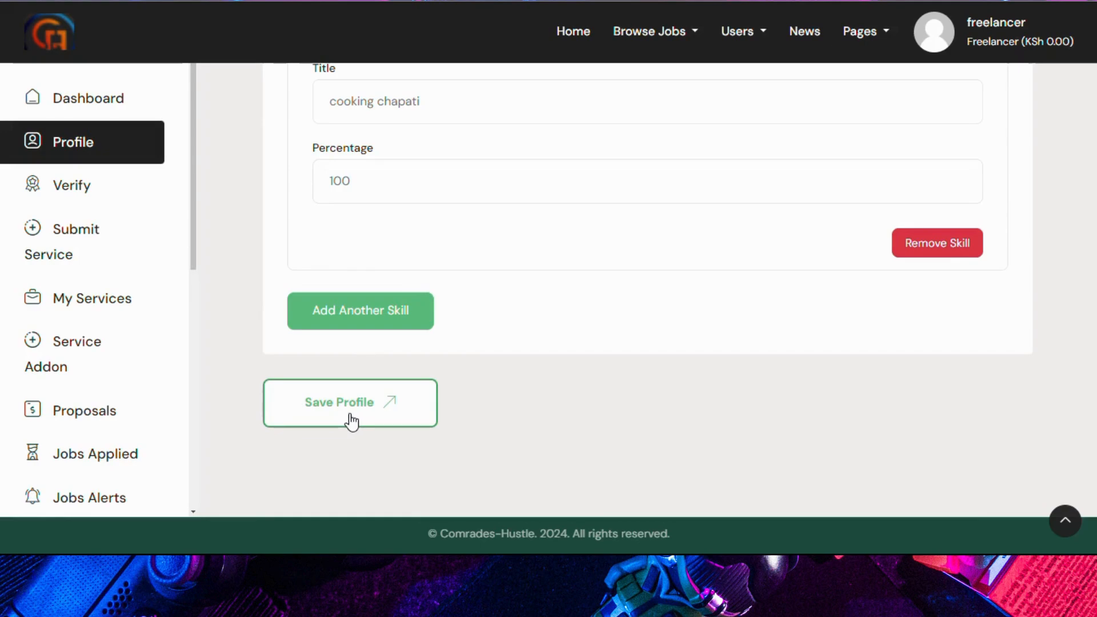
pyautogui.click(350, 423)
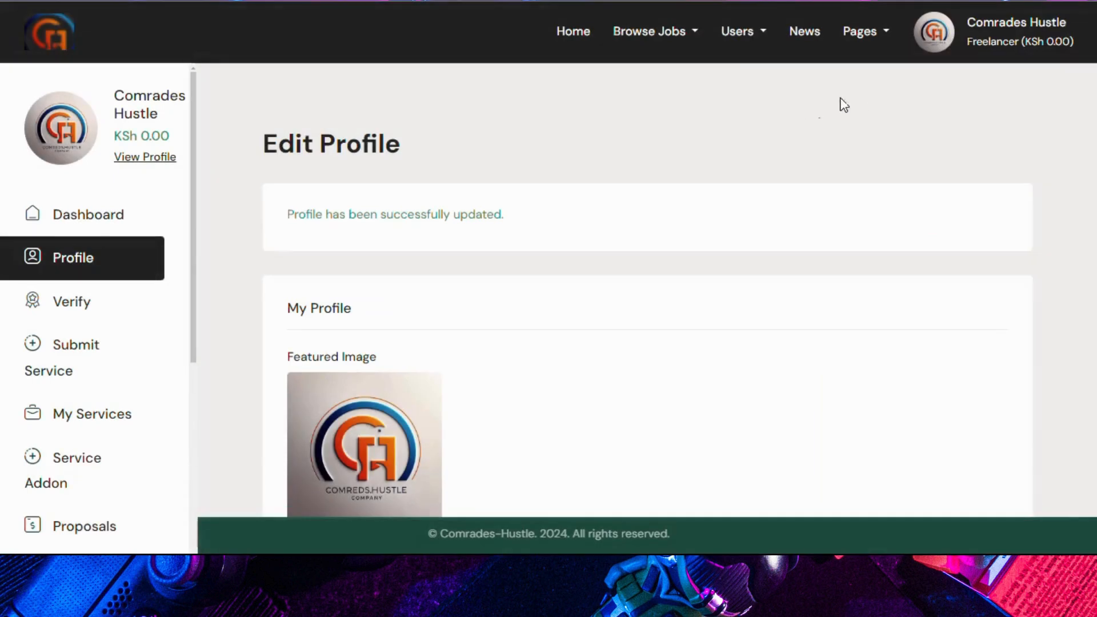
# Step: View the public profile showing Maseno University and the KSh 100.00–200.00 hourly rate
pyautogui.moveTo(941, 34)
pyautogui.click(146, 160)
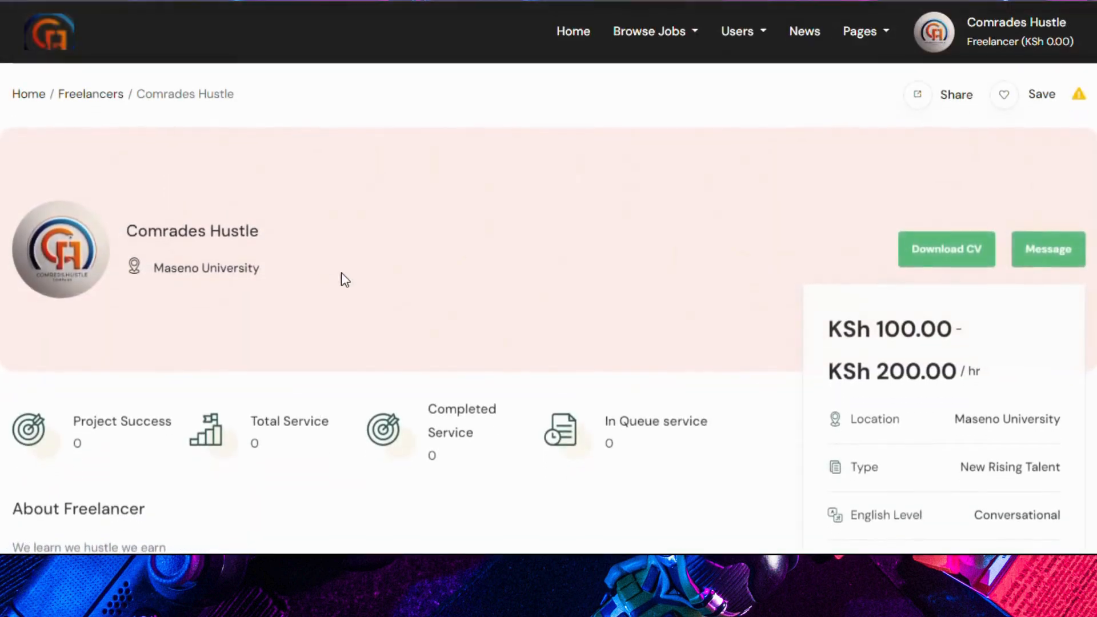
pyautogui.scroll(-3, 345, 280)
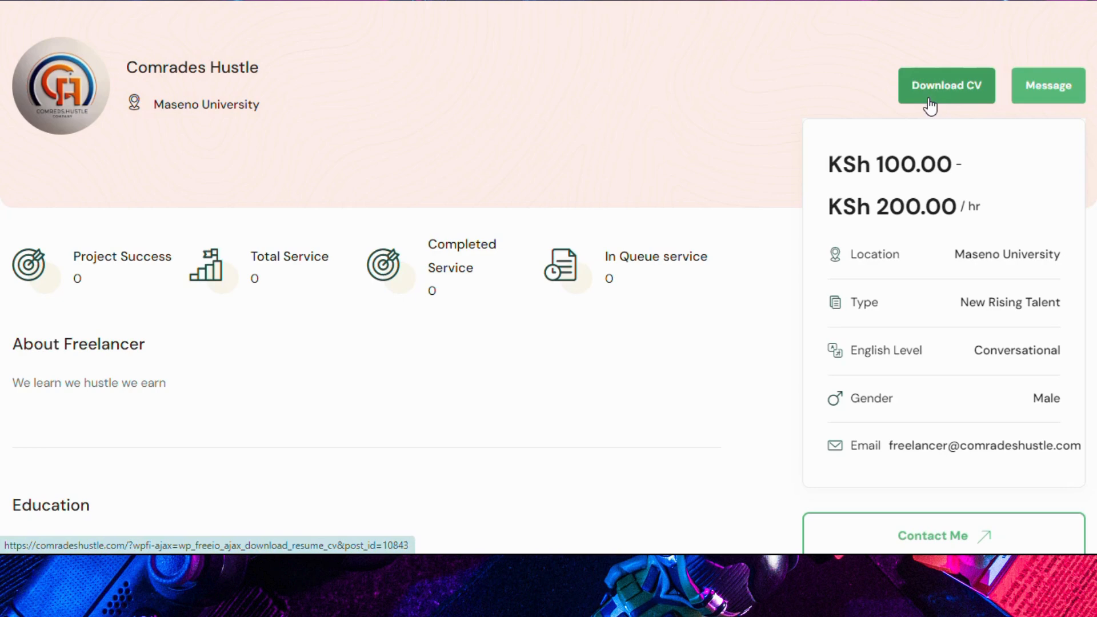
pyautogui.scroll(3, 541, 213)
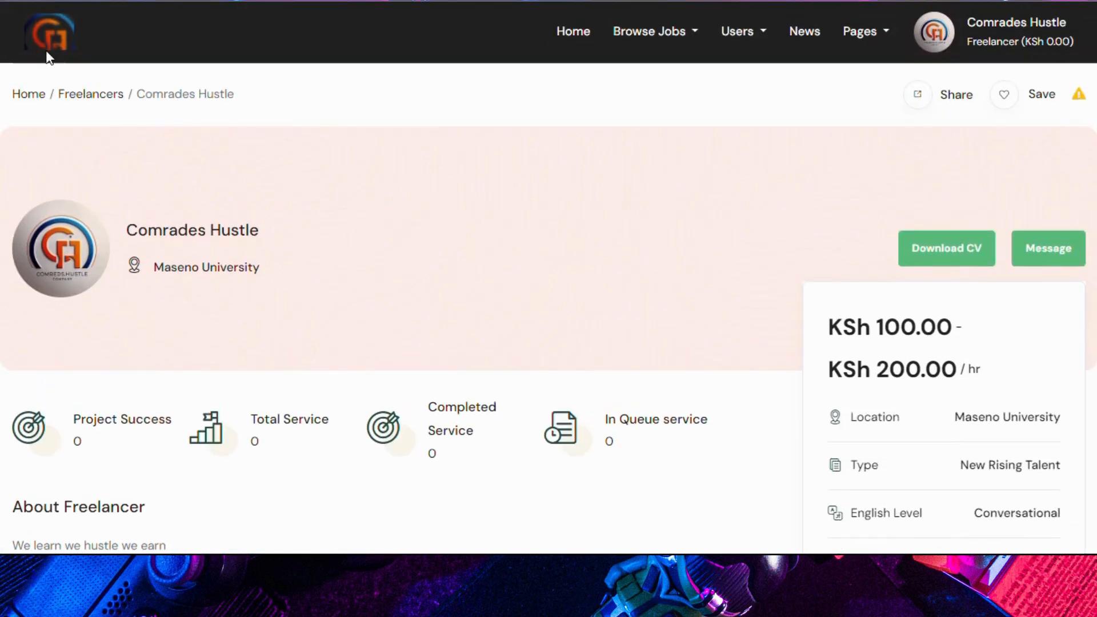
# Step: Go through the account menu to the dashboard's Verify form
pyautogui.click(939, 32)
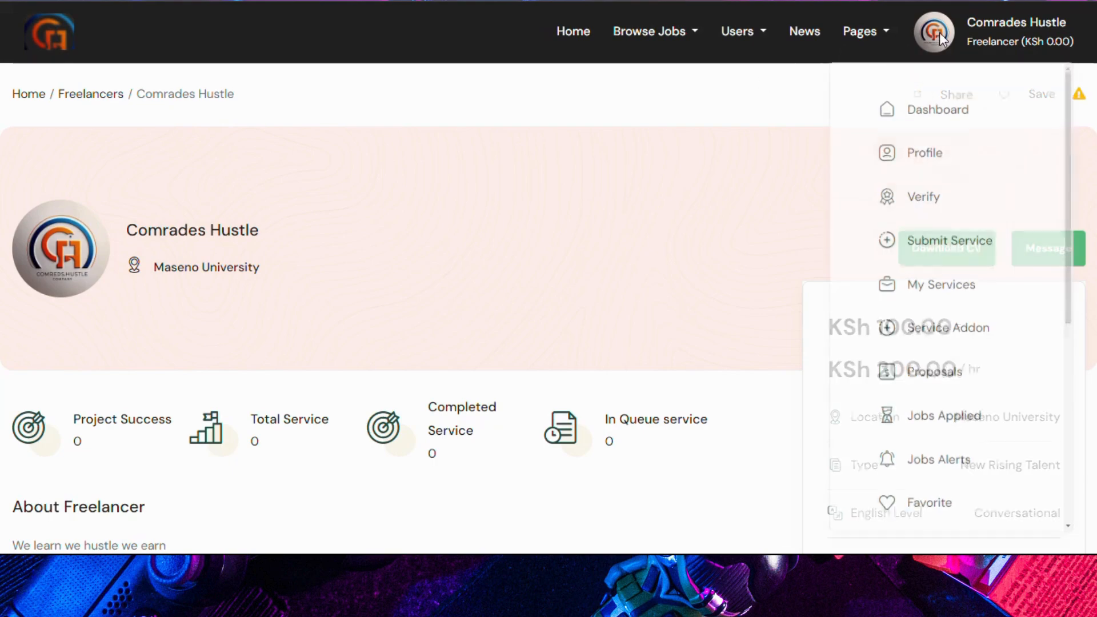
pyautogui.click(916, 115)
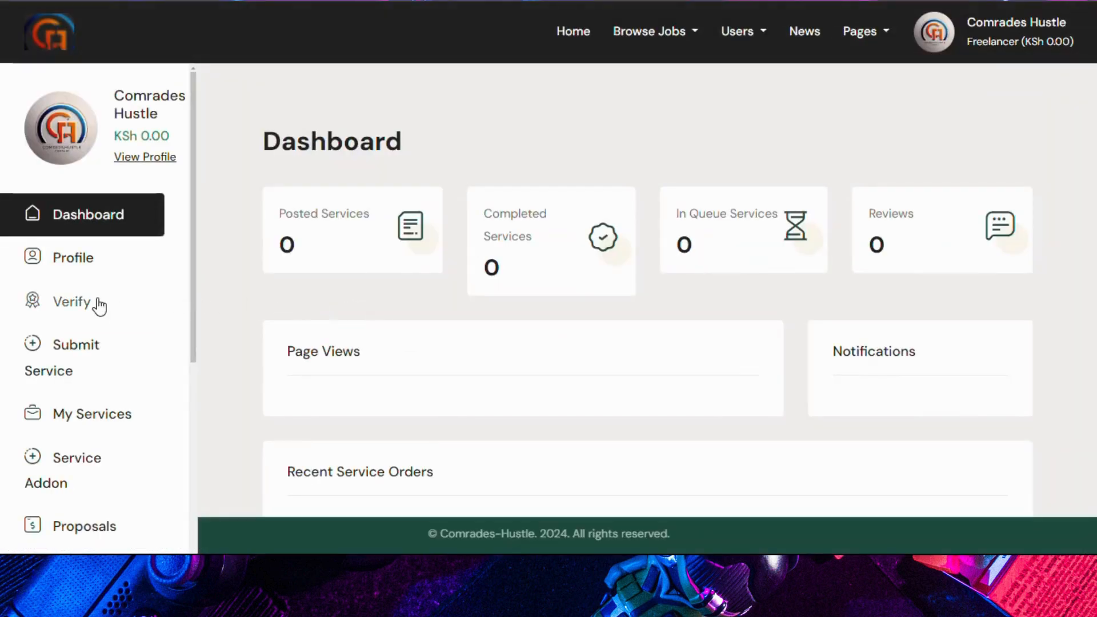
pyautogui.scroll(-2, 98, 305)
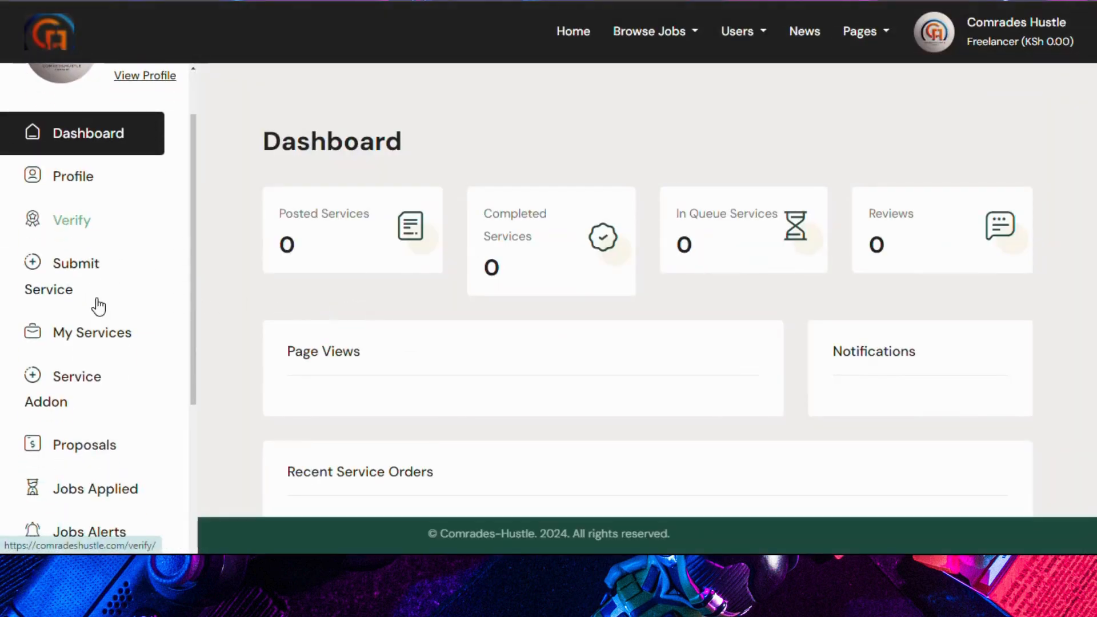
pyautogui.click(72, 185)
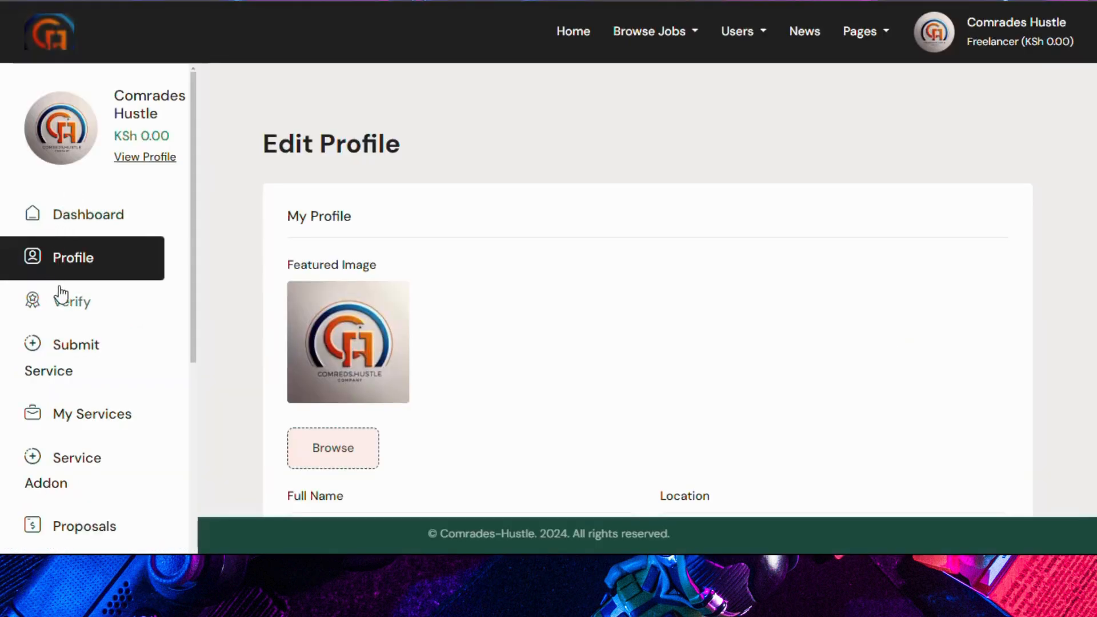
pyautogui.scroll(-4, 59, 291)
pyautogui.click(87, 142)
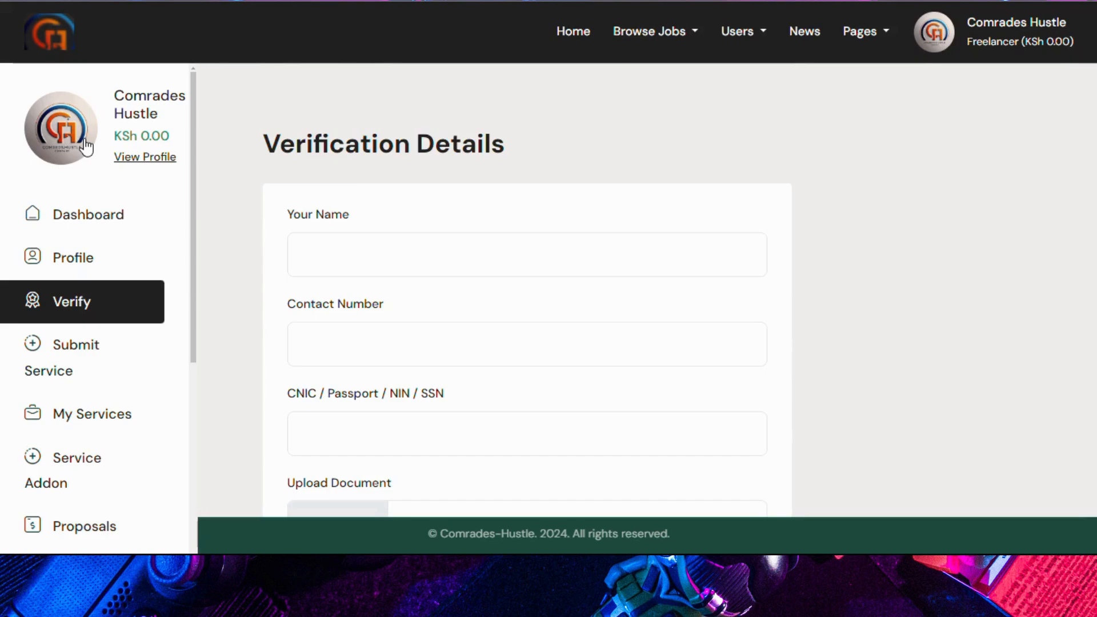
pyautogui.scroll(-4, 306, 227)
pyautogui.scroll(3, 325, 203)
# Step: Fill in the verification name, contact phone number and ID/passport number
pyautogui.click(342, 169)
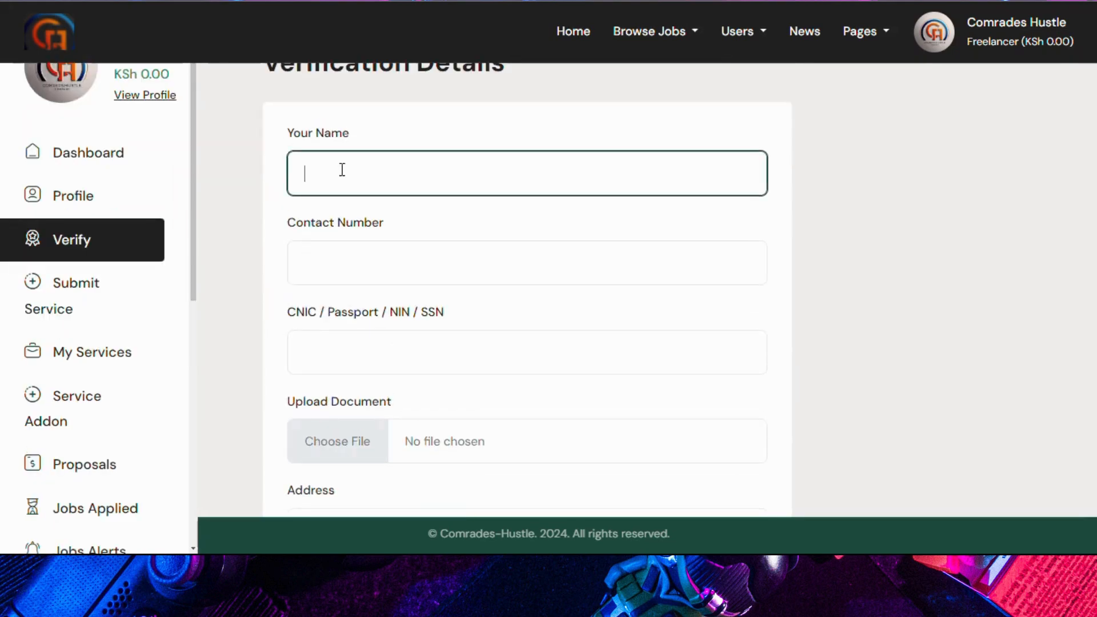
pyautogui.write('Comrades Hustle')
pyautogui.click(352, 261)
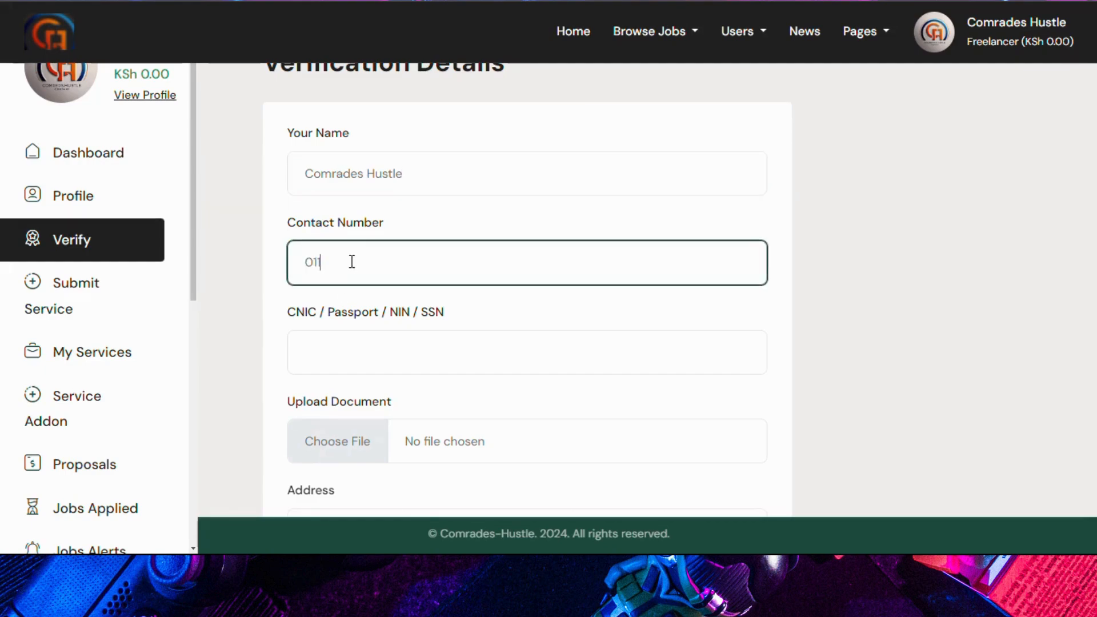
pyautogui.click(343, 343)
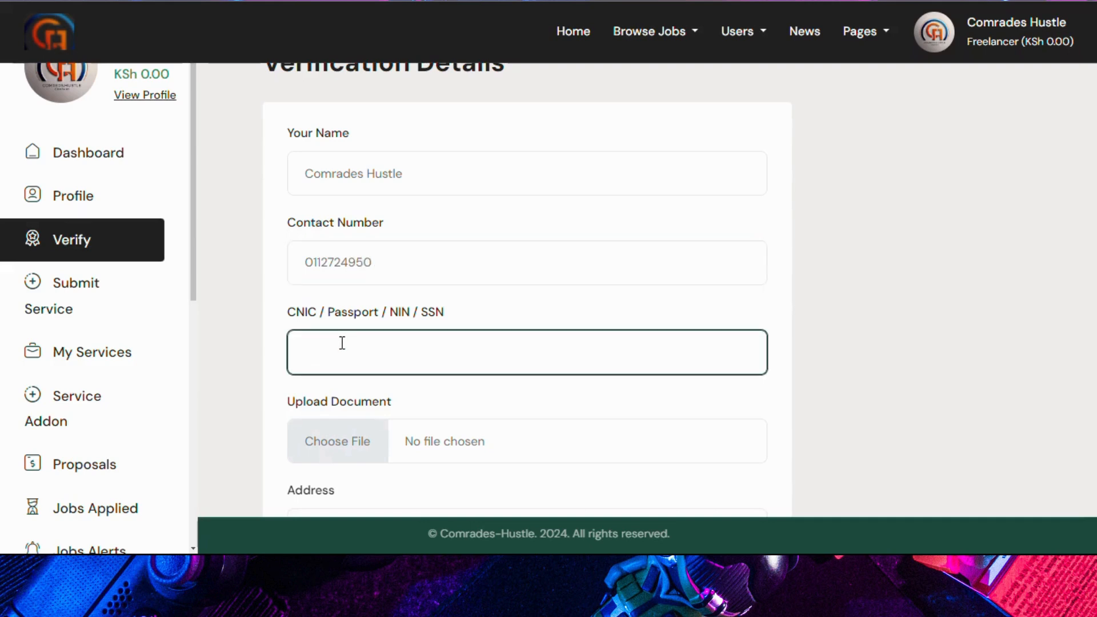
# Step: Attach the logo image as the supporting document, add the address, and submit verification
pyautogui.scroll(-3, 335, 291)
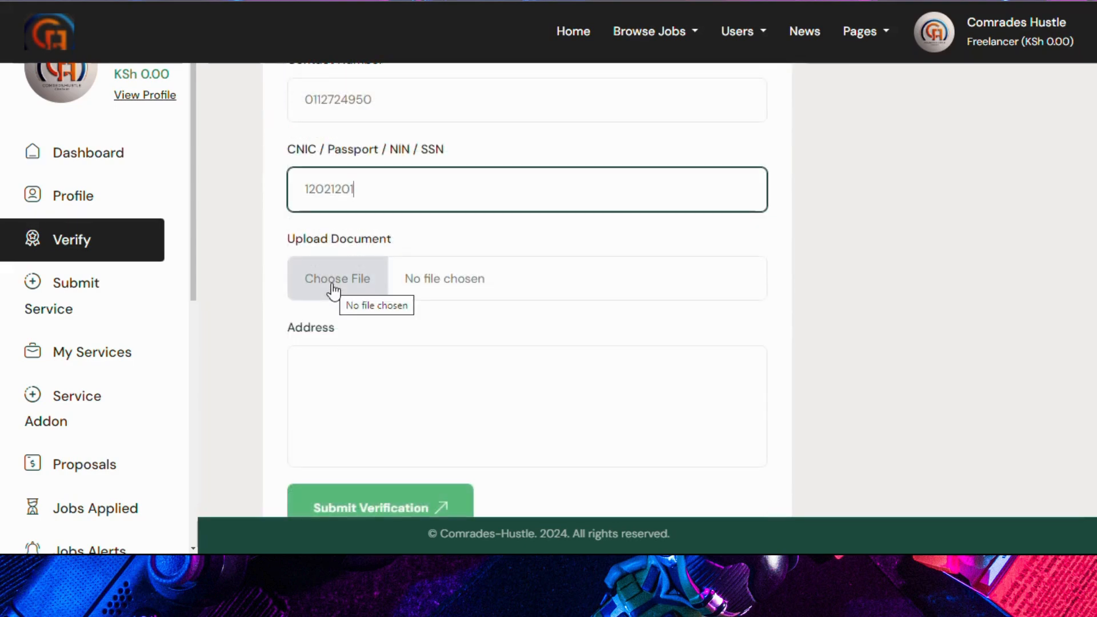
pyautogui.click(333, 289)
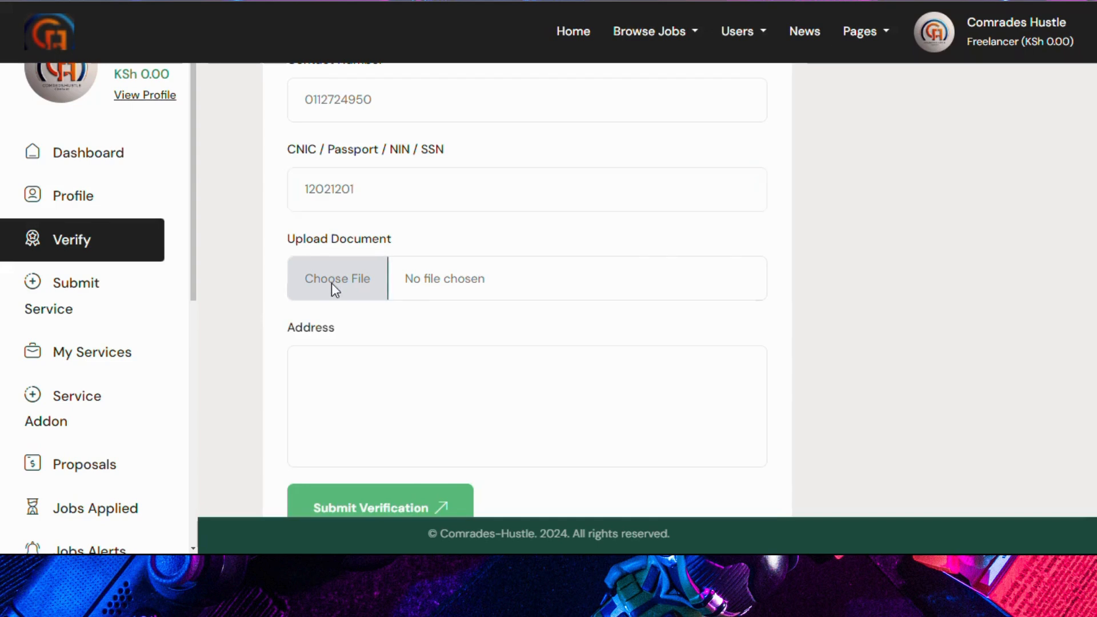
pyautogui.scroll(-1, 382, 200)
pyautogui.doubleClick(384, 168)
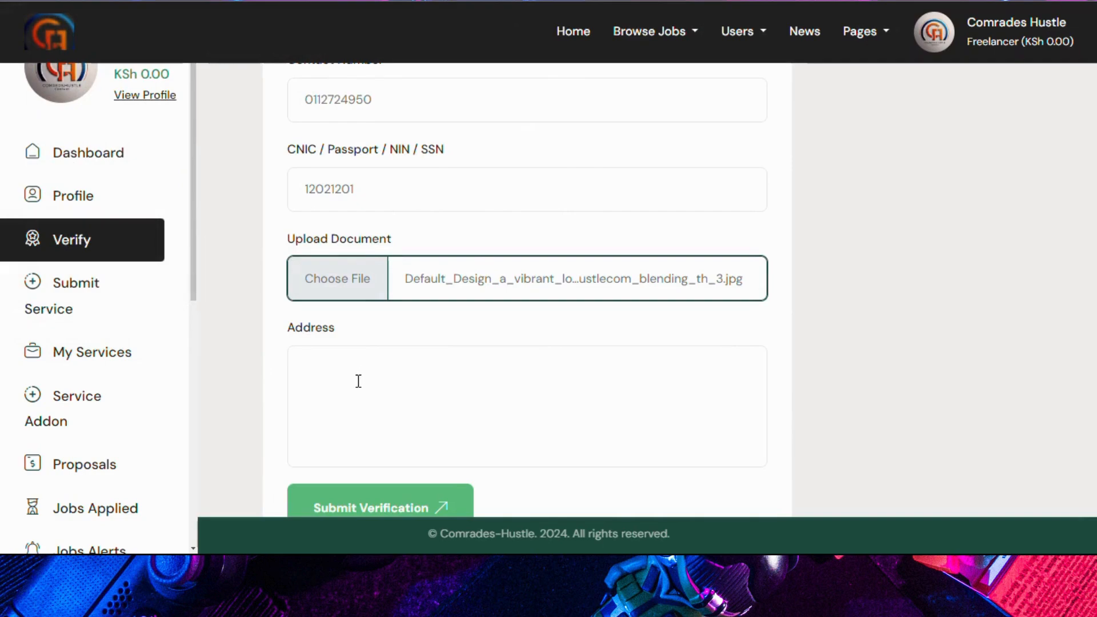
pyautogui.click(358, 381)
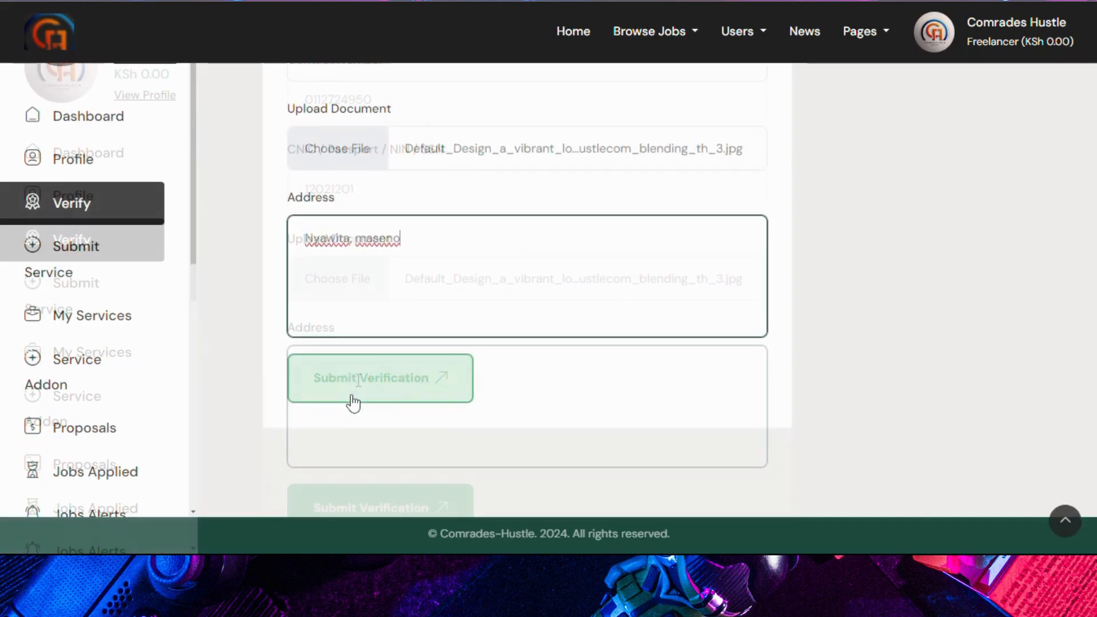
pyautogui.click(354, 387)
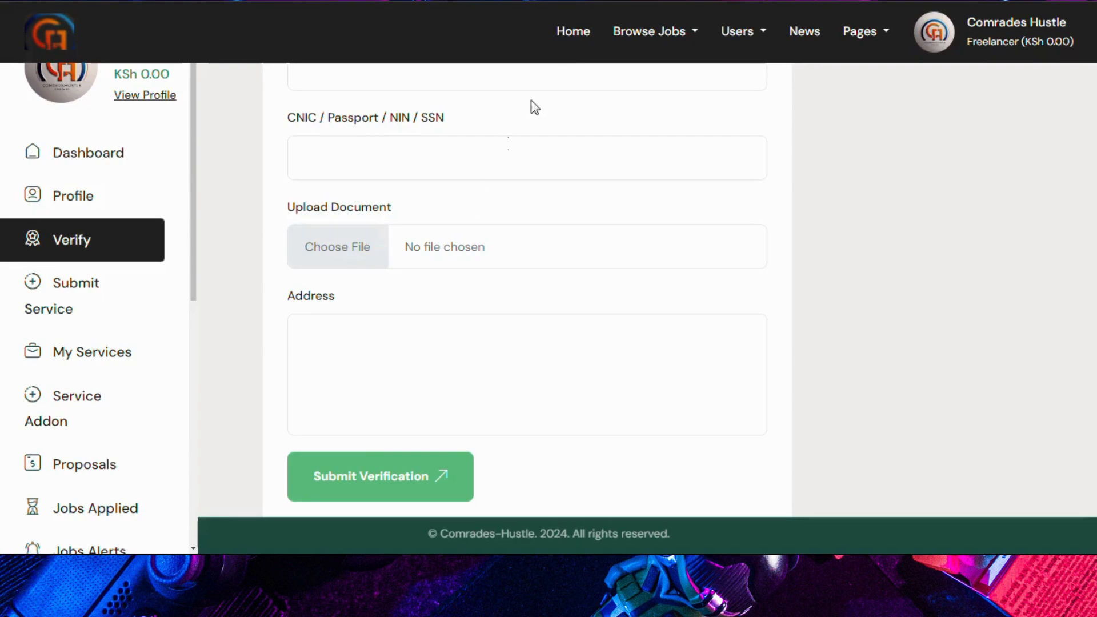
pyautogui.moveTo(650, 41)
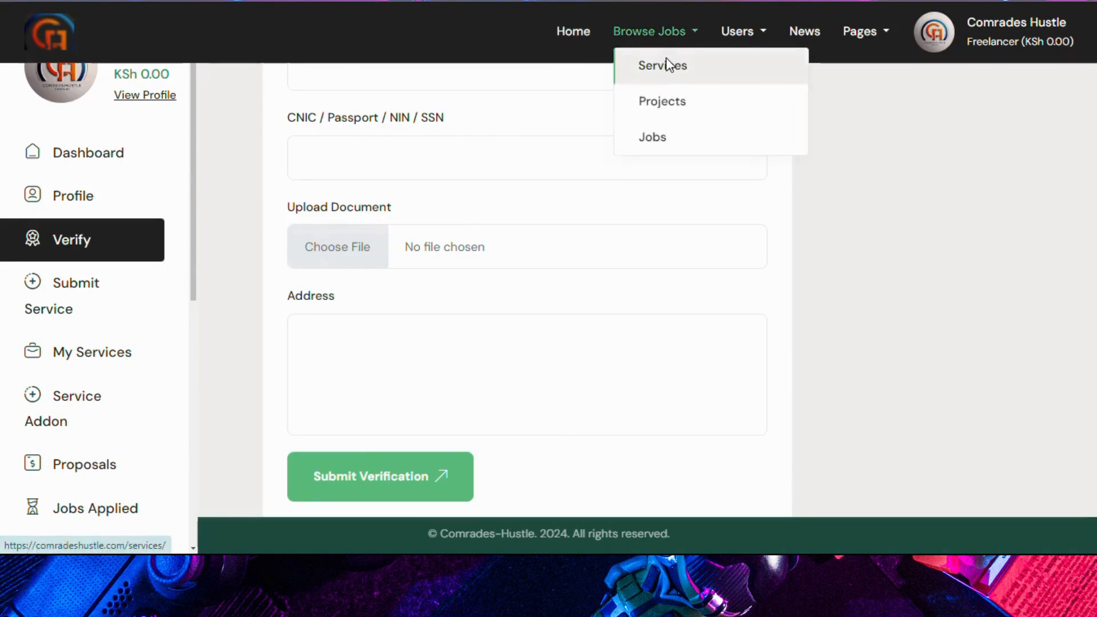
# Step: Browse the Services list, then scroll through the 6 cards in the Freelancers directory
pyautogui.click(668, 65)
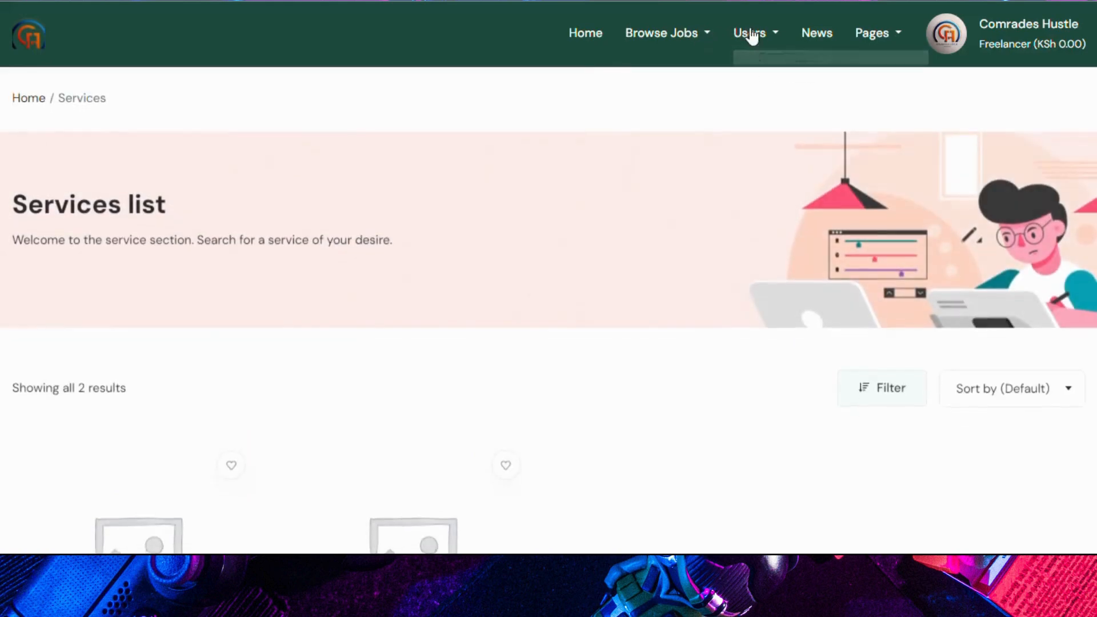
pyautogui.moveTo(749, 35)
pyautogui.click(769, 78)
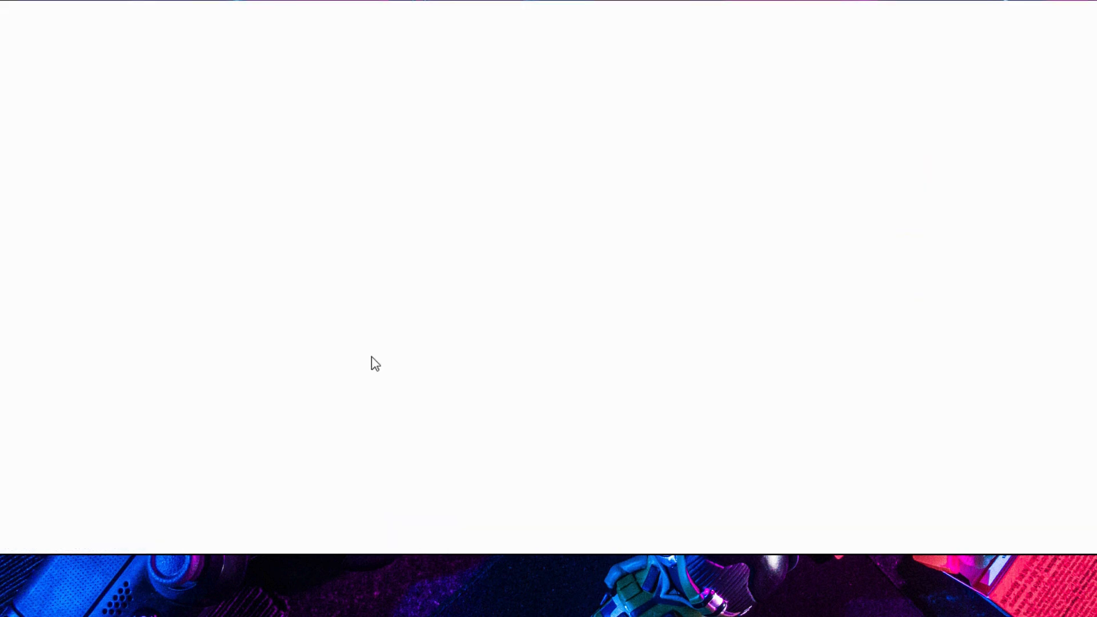
pyautogui.scroll(-4, 357, 362)
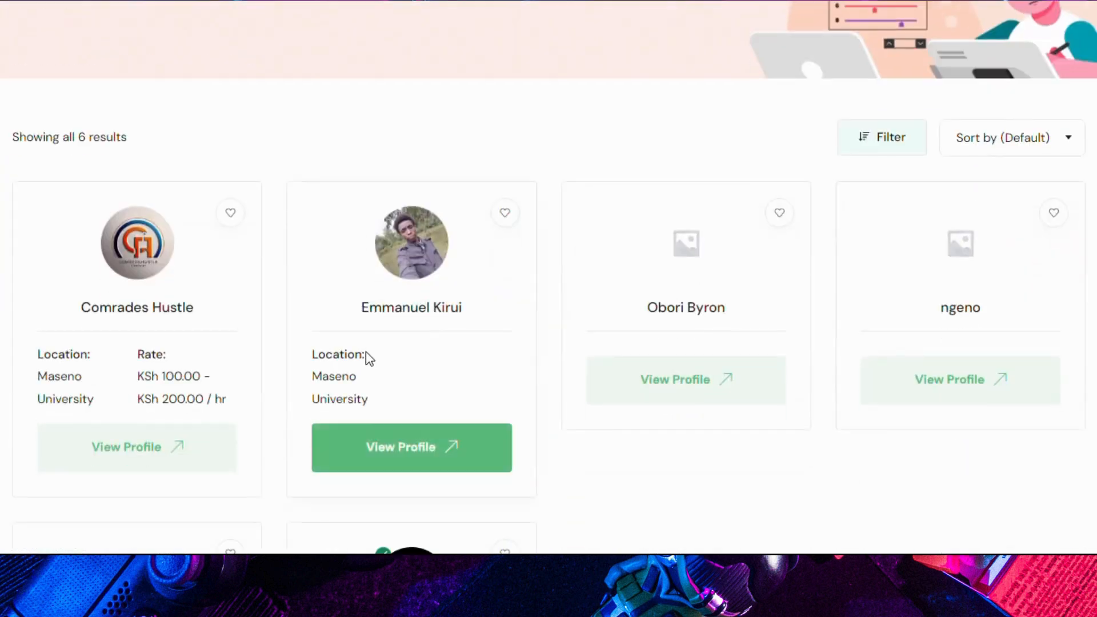
pyautogui.scroll(-3, 367, 360)
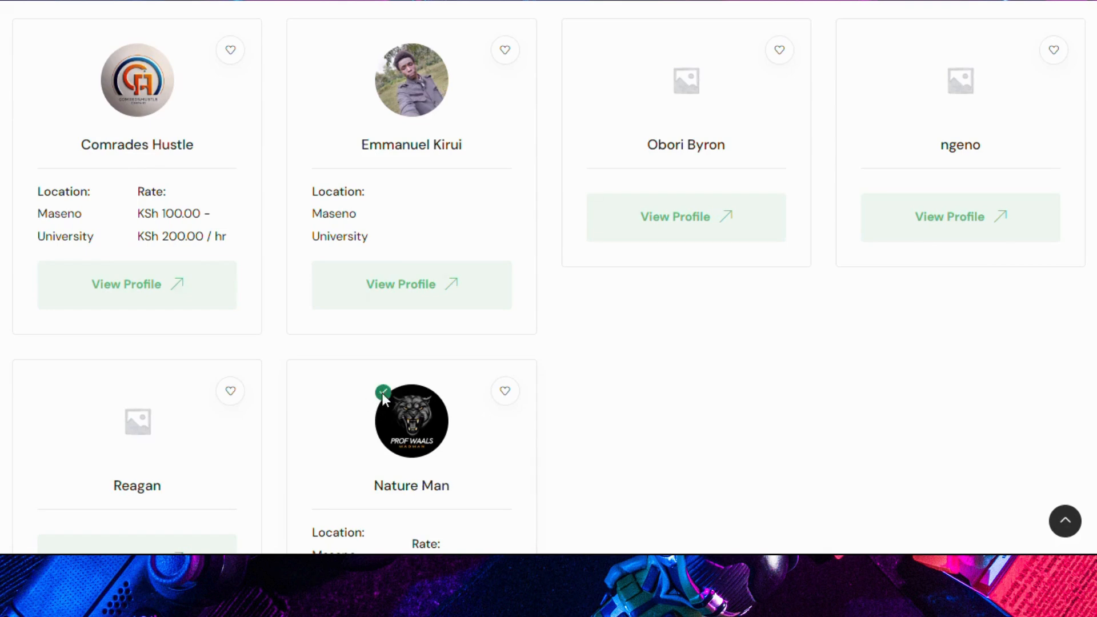
pyautogui.scroll(5, 382, 396)
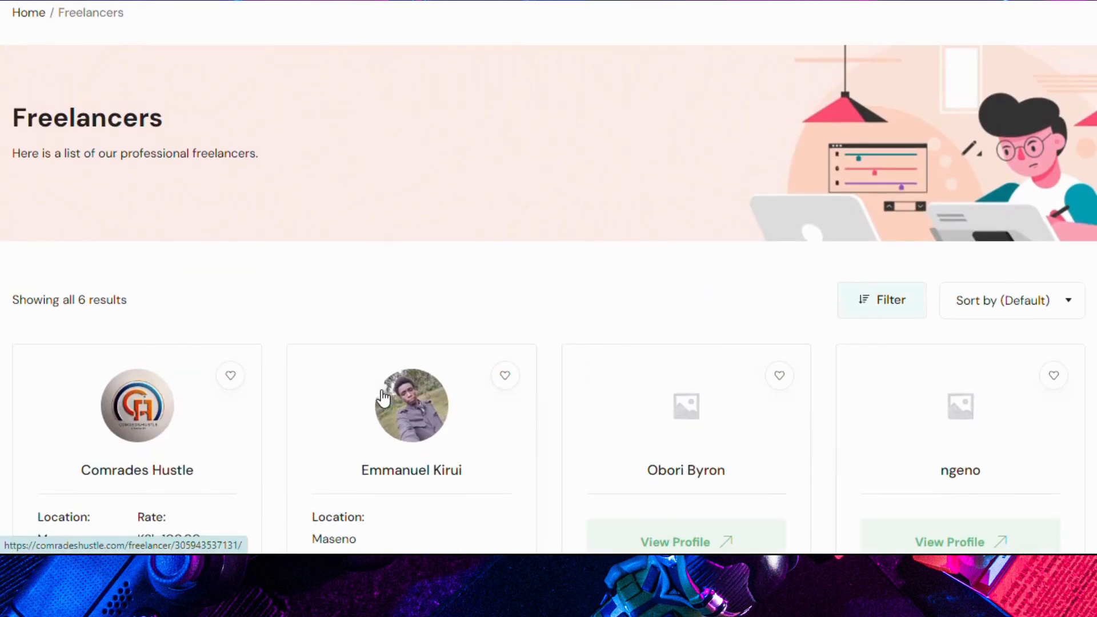
pyautogui.scroll(-4, 383, 398)
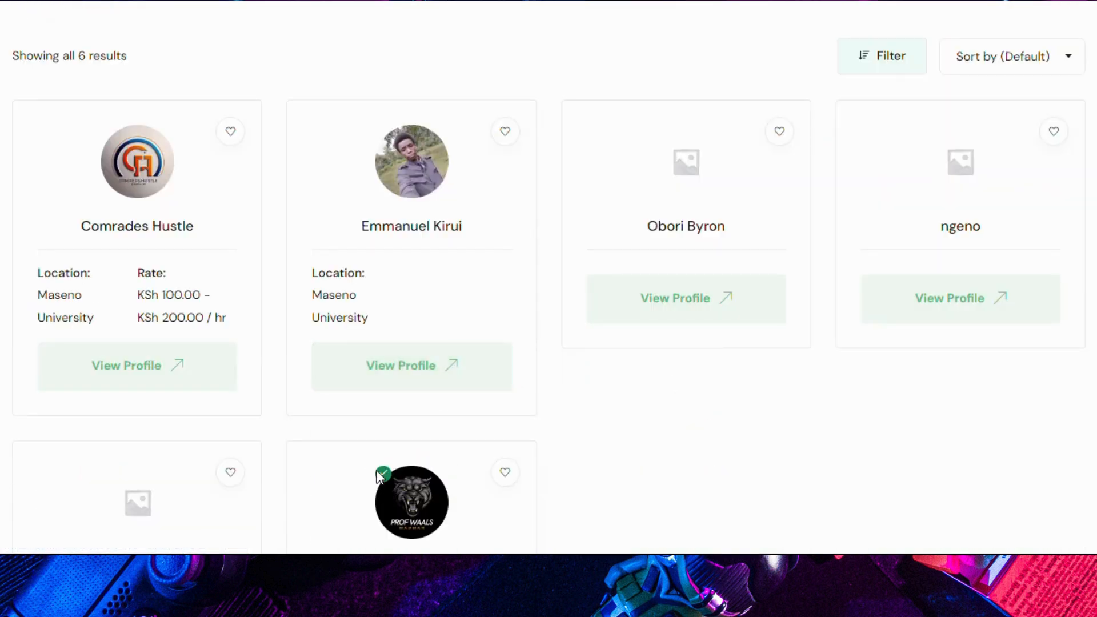
pyautogui.scroll(5, 377, 476)
pyautogui.moveTo(924, 32)
pyautogui.click(925, 105)
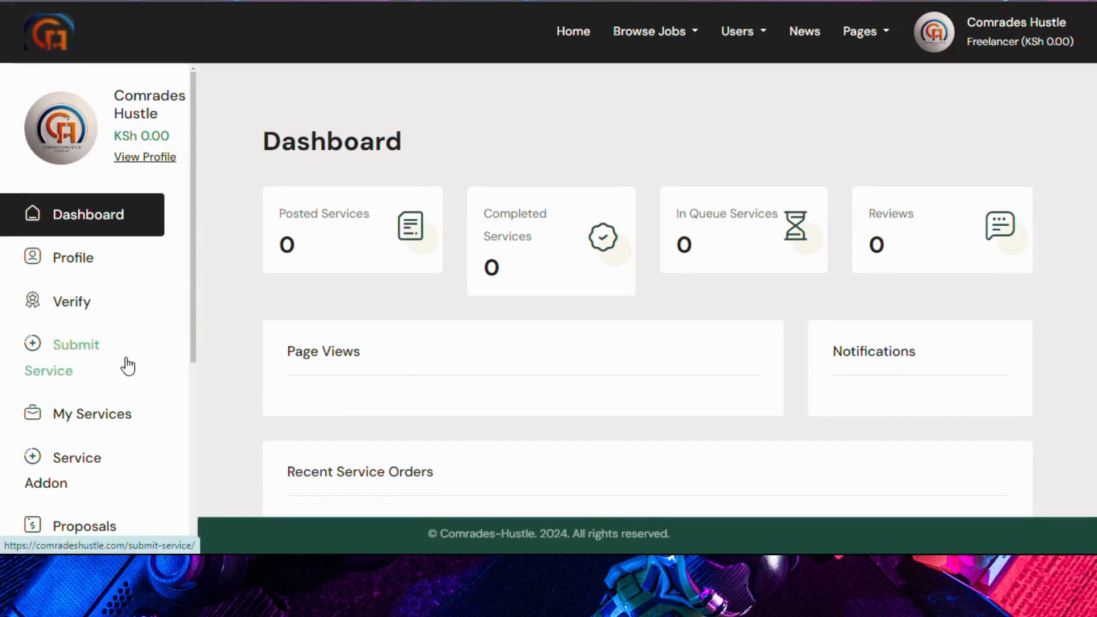
pyautogui.scroll(-1, 122, 365)
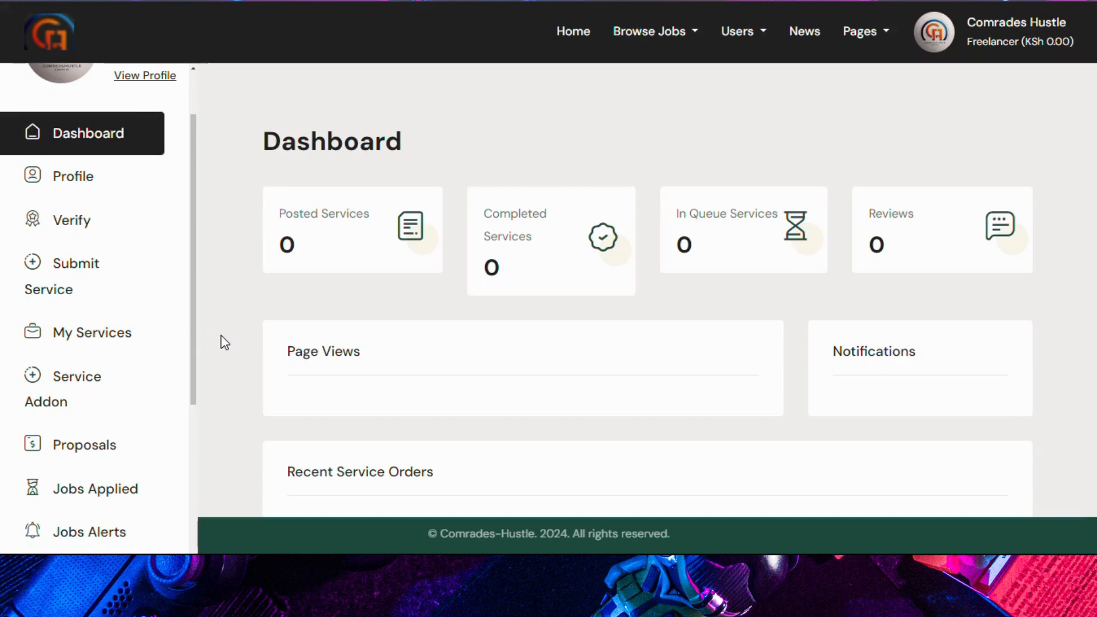
pyautogui.click(82, 273)
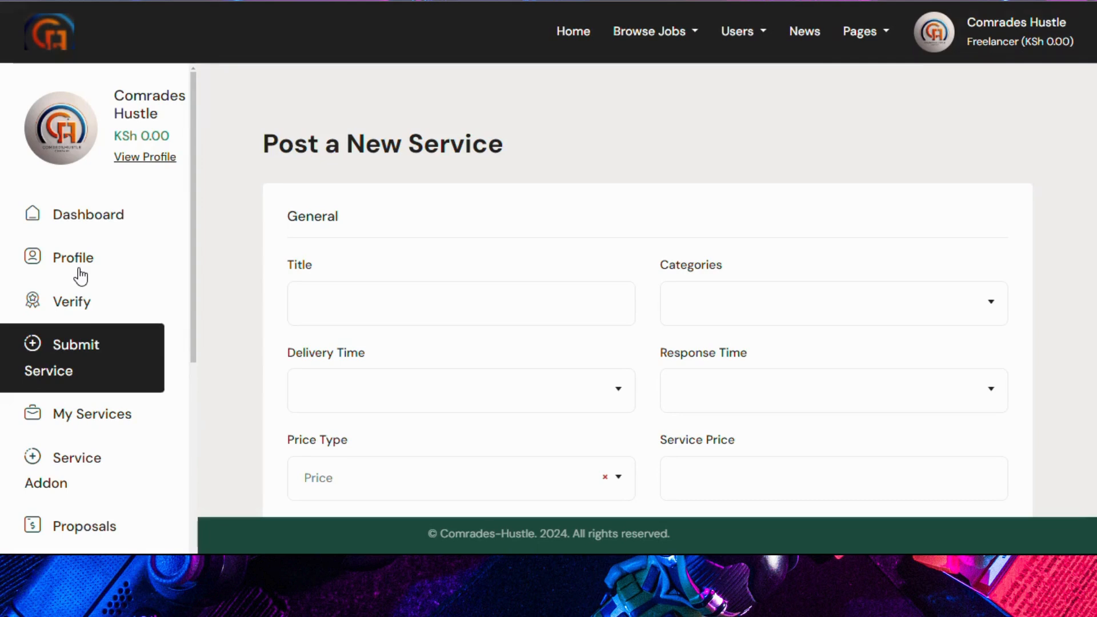
pyautogui.click(658, 32)
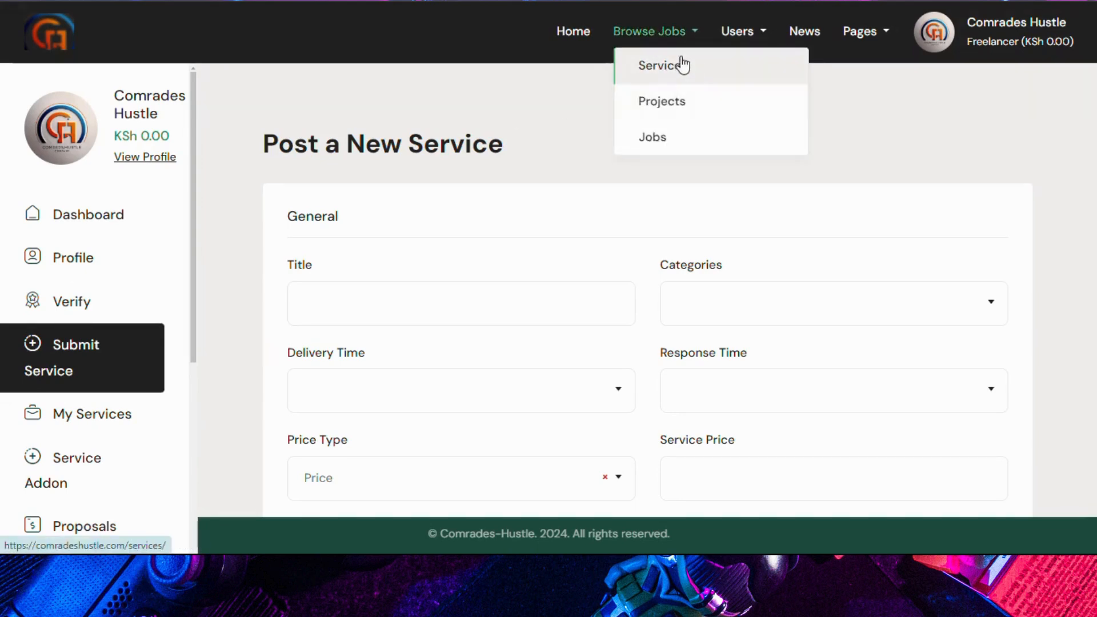
pyautogui.click(345, 293)
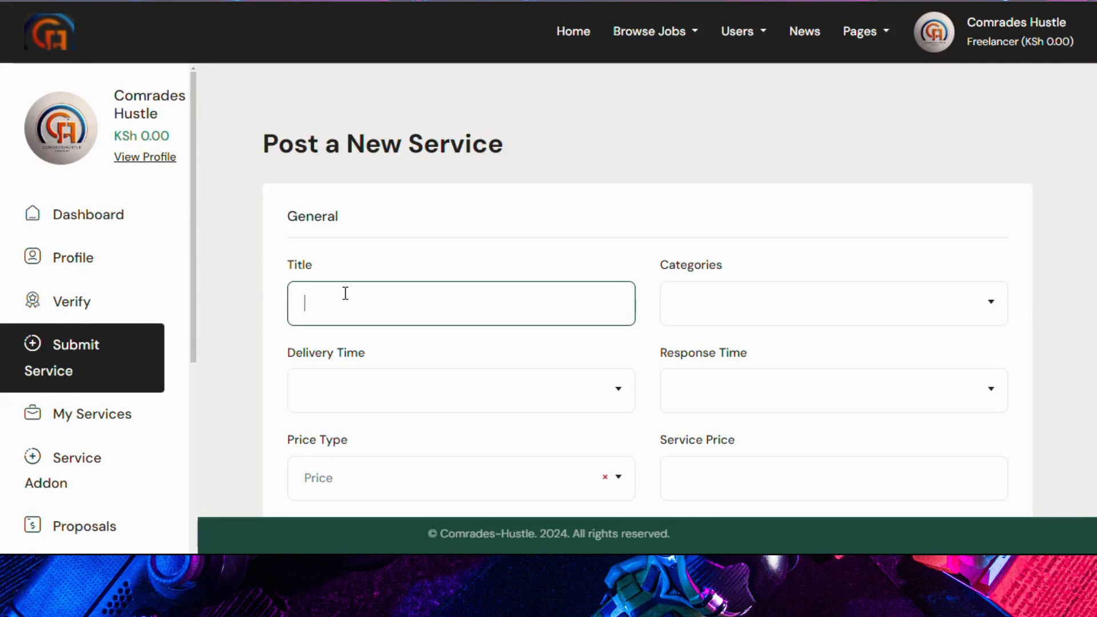
# Step: Title the new service 'Article writing' under the WRITING & RESEARCH category
pyautogui.write('Article writing')
pyautogui.click(811, 319)
pyautogui.scroll(-2, 766, 396)
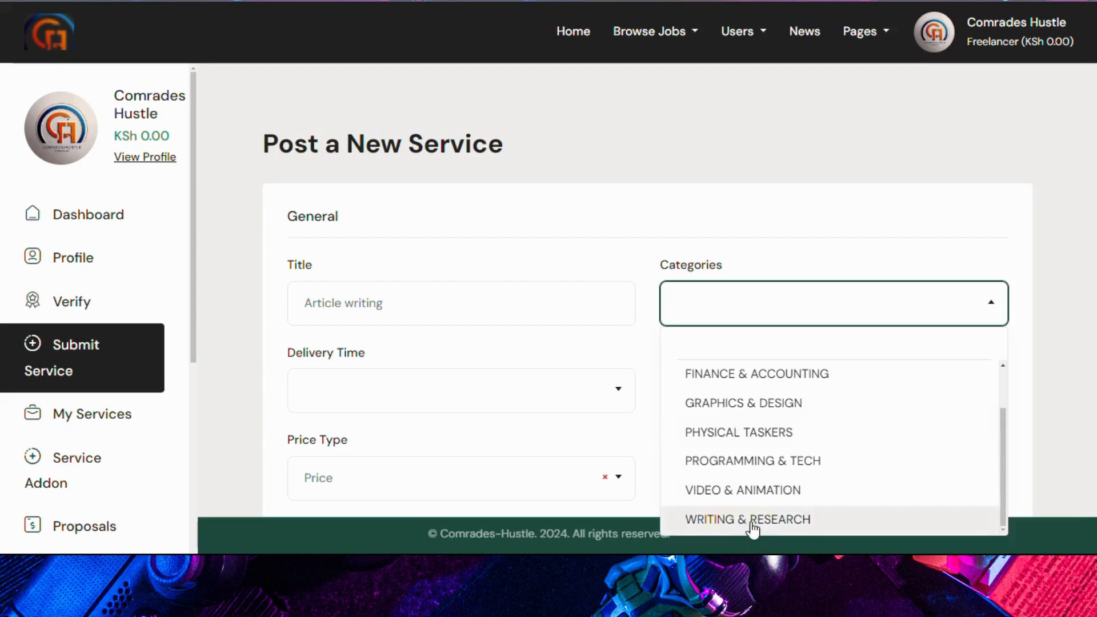
pyautogui.click(750, 520)
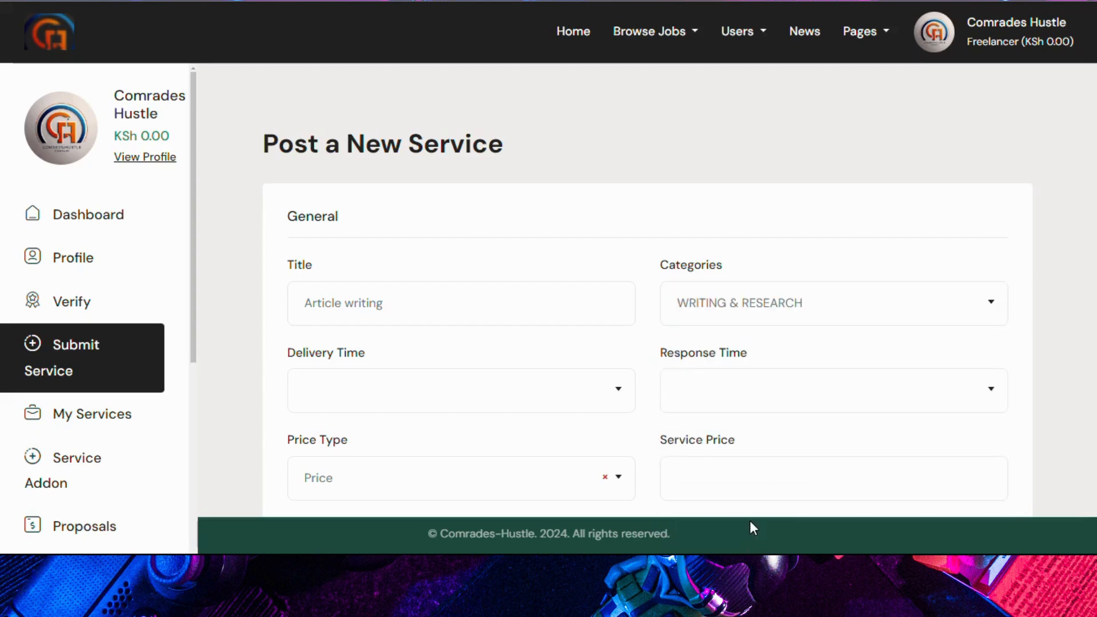
# Step: Set 1 Day delivery, 1 Hour response time and a service price of 400
pyautogui.click(443, 407)
pyautogui.click(393, 210)
pyautogui.click(716, 387)
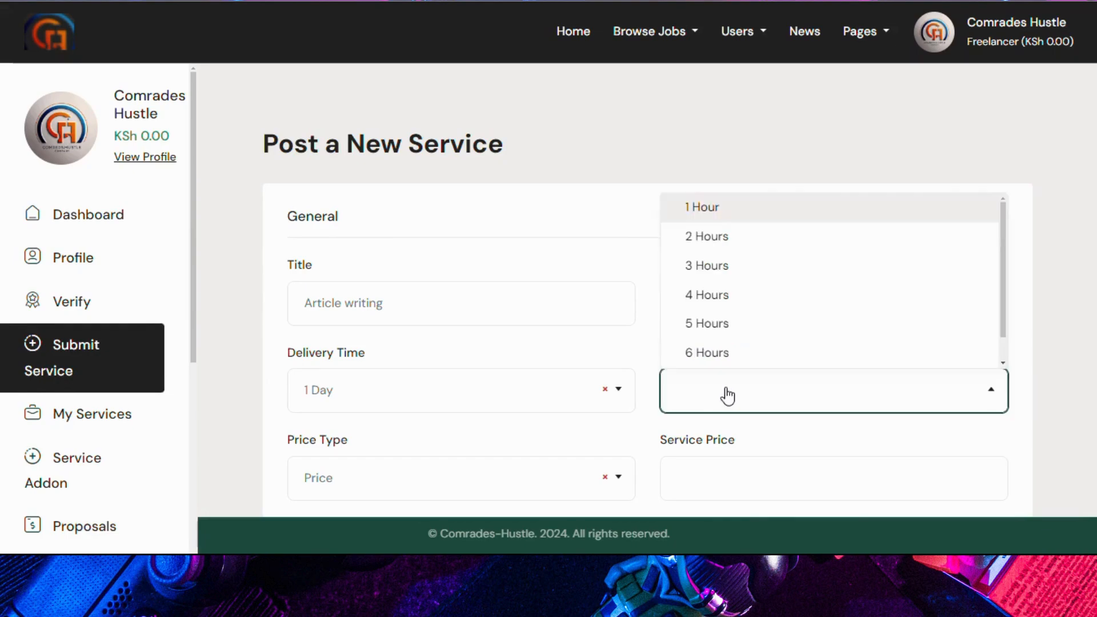
pyautogui.click(705, 205)
pyautogui.scroll(-2, 520, 312)
pyautogui.scroll(-2, 520, 312)
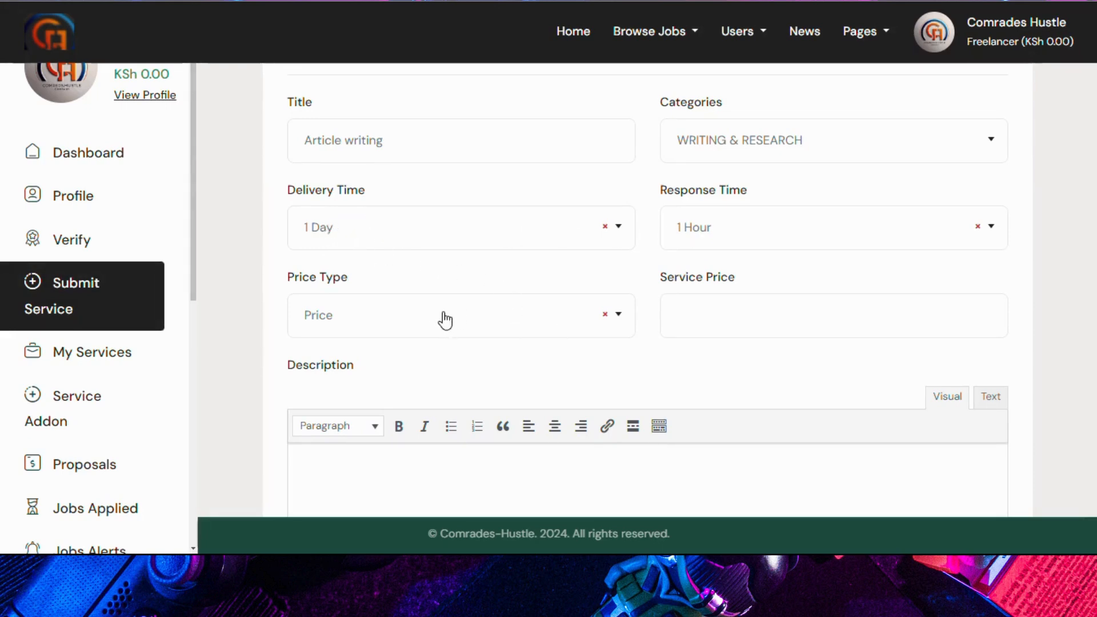
pyautogui.click(720, 306)
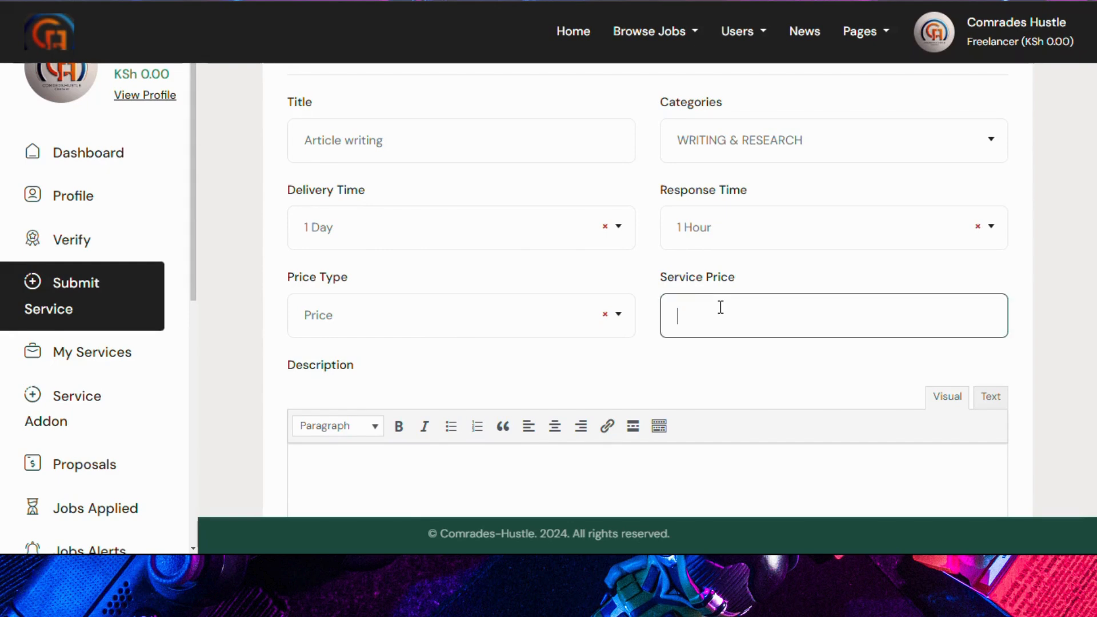
pyautogui.write('400')
pyautogui.click(514, 319)
pyautogui.click(436, 380)
pyautogui.scroll(-3, 423, 394)
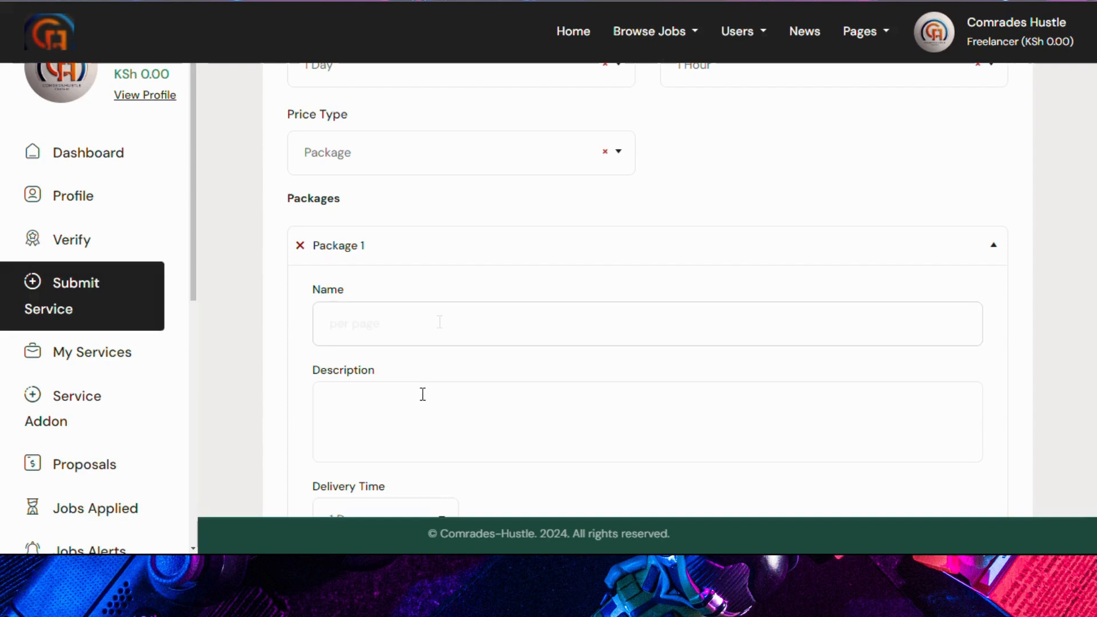
pyautogui.click(444, 386)
pyautogui.scroll(-6, 443, 392)
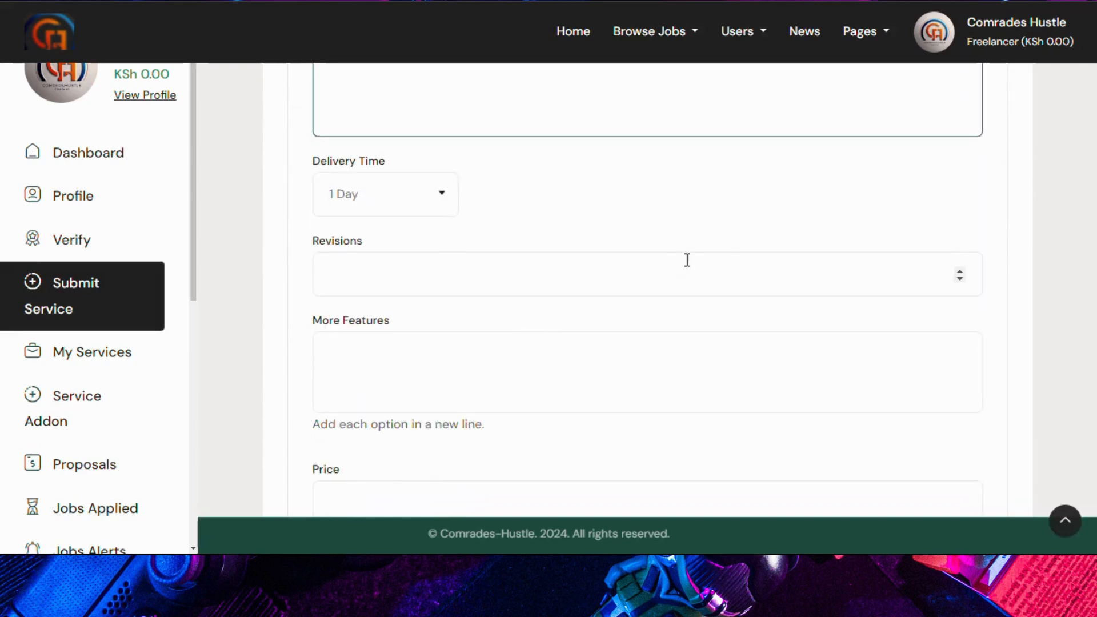
pyautogui.doubleClick(961, 271)
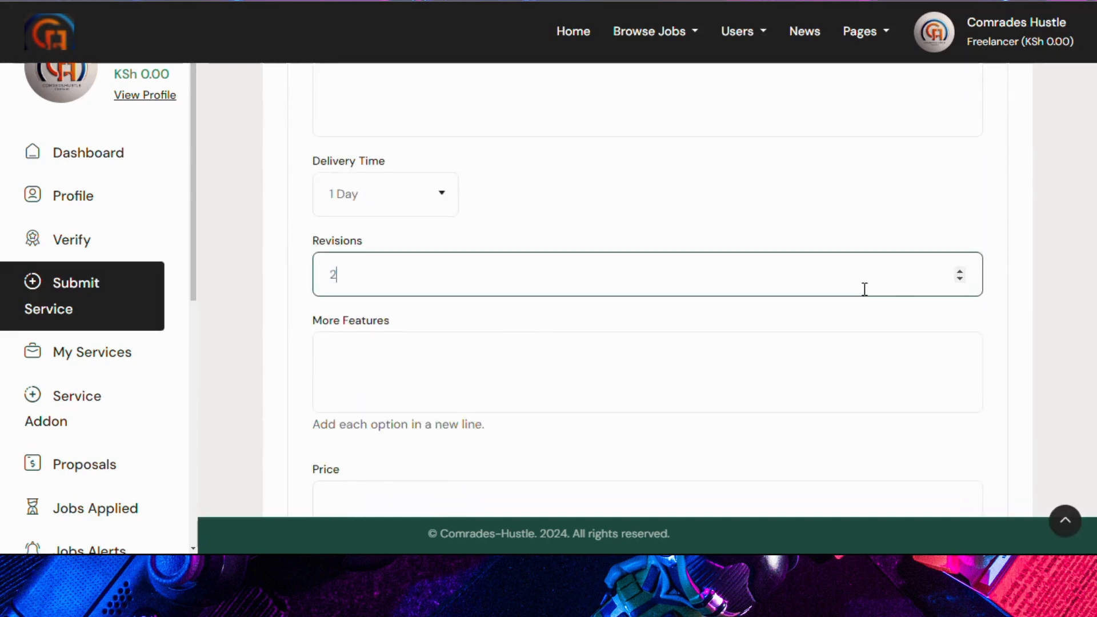
pyautogui.click(455, 390)
pyautogui.scroll(-3, 455, 388)
pyautogui.click(444, 343)
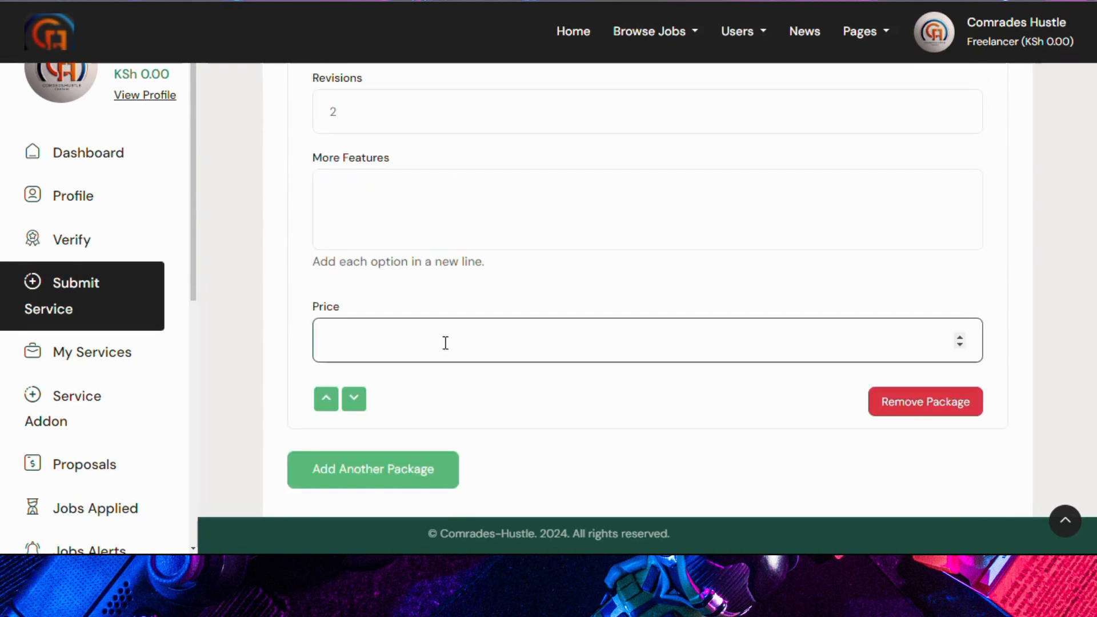
pyautogui.write('4')
pyautogui.scroll(9, 445, 343)
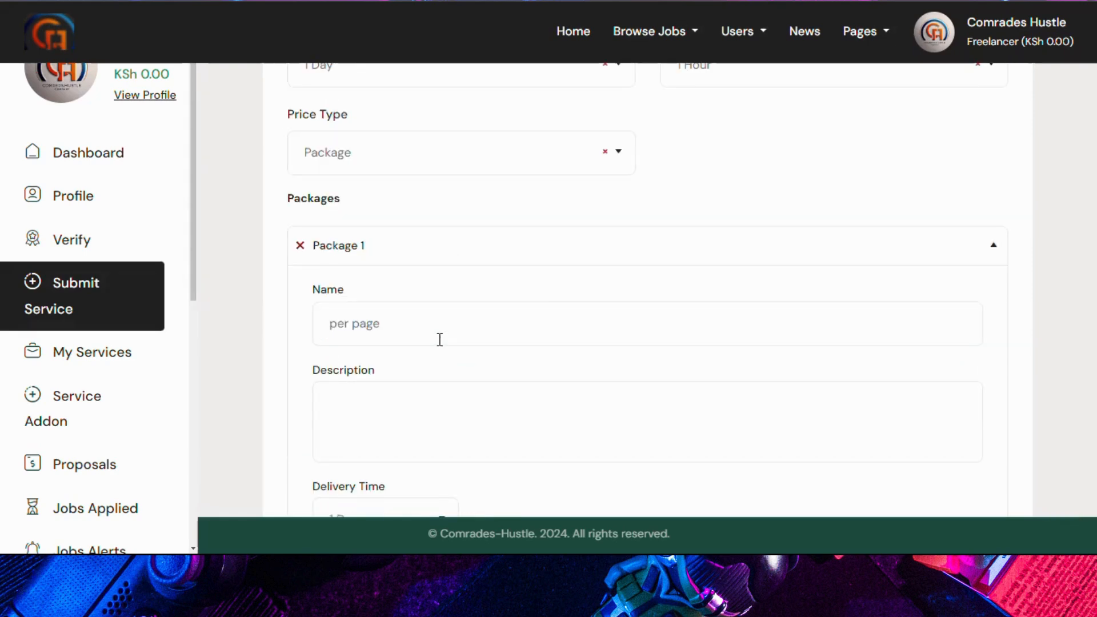
pyautogui.scroll(-10, 440, 339)
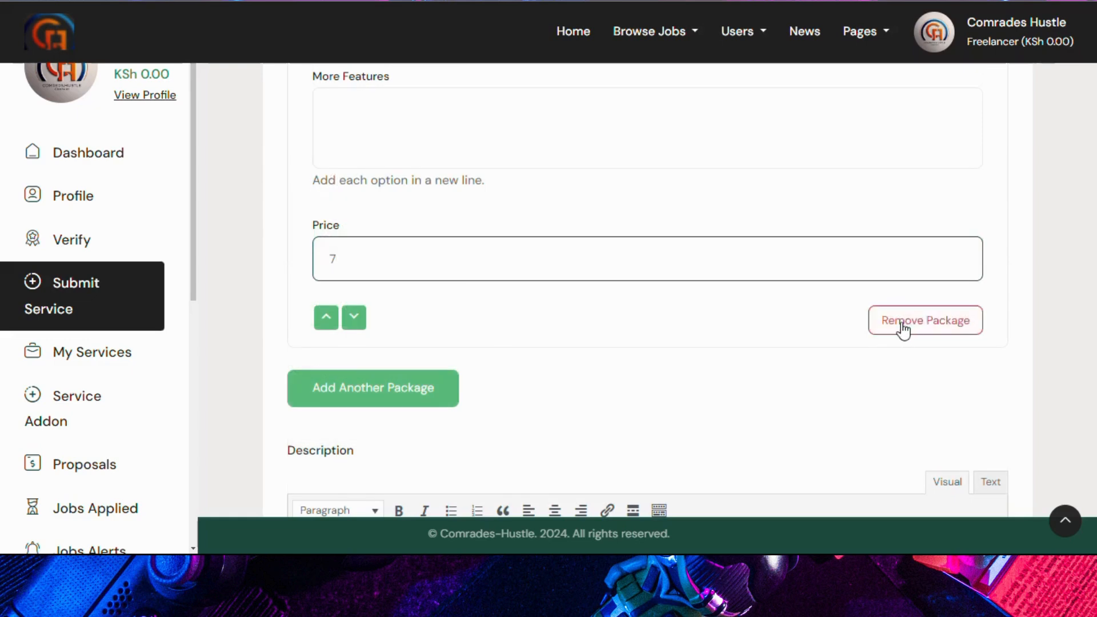
pyautogui.scroll(12, 357, 400)
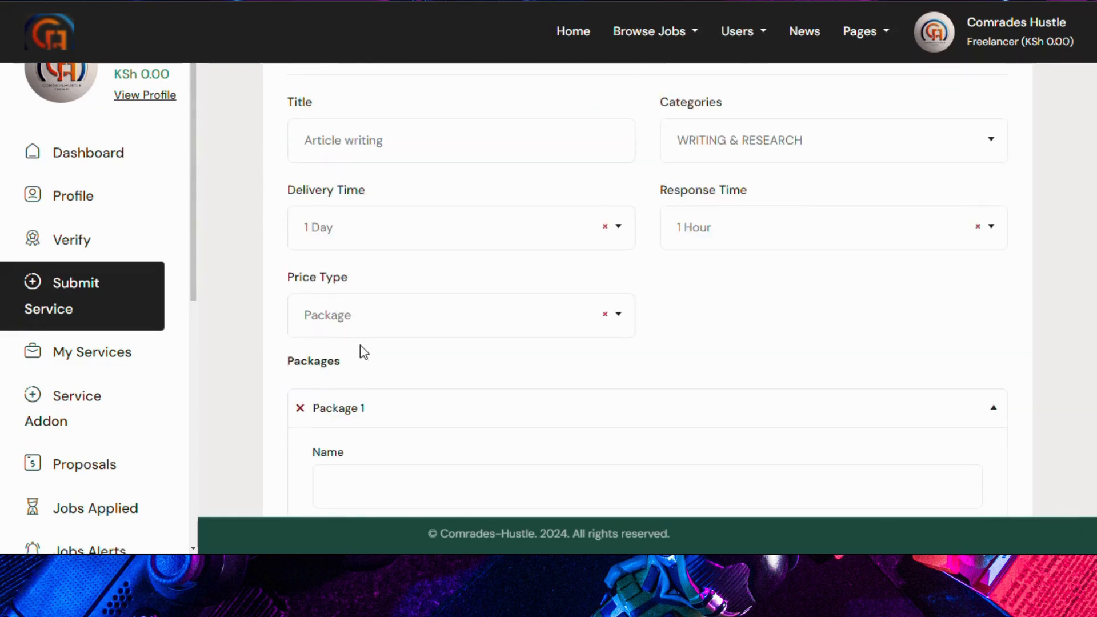
pyautogui.click(366, 330)
pyautogui.click(350, 353)
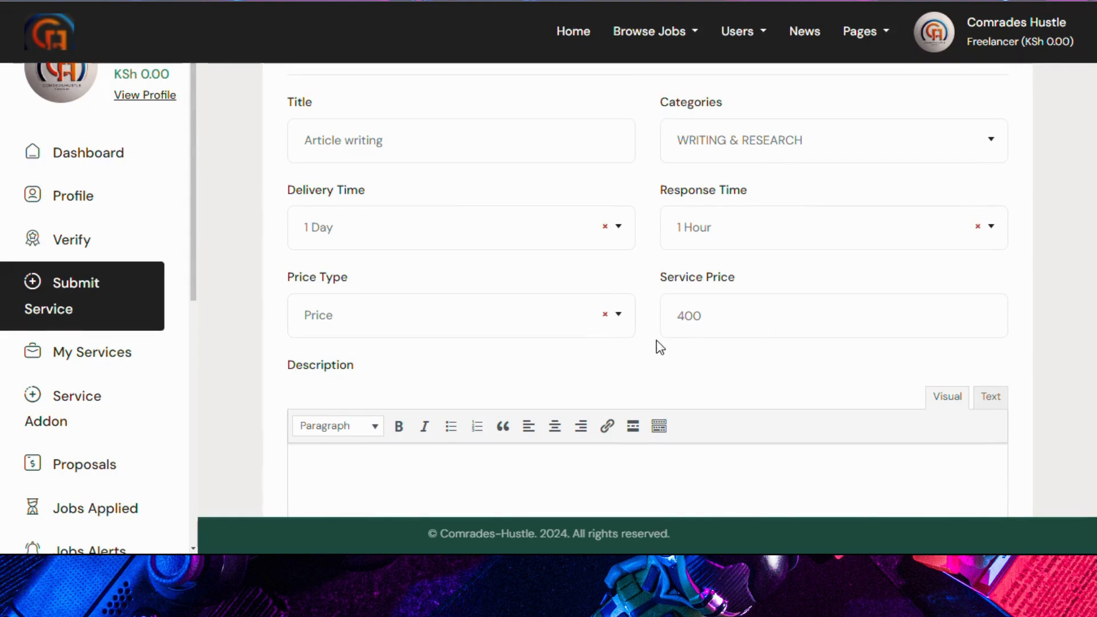
# Step: Type the description 'we learn busi' and set the service location to Maseno University
pyautogui.scroll(-2, 513, 333)
pyautogui.scroll(-2, 485, 314)
pyautogui.click(440, 286)
pyautogui.write('we lear')
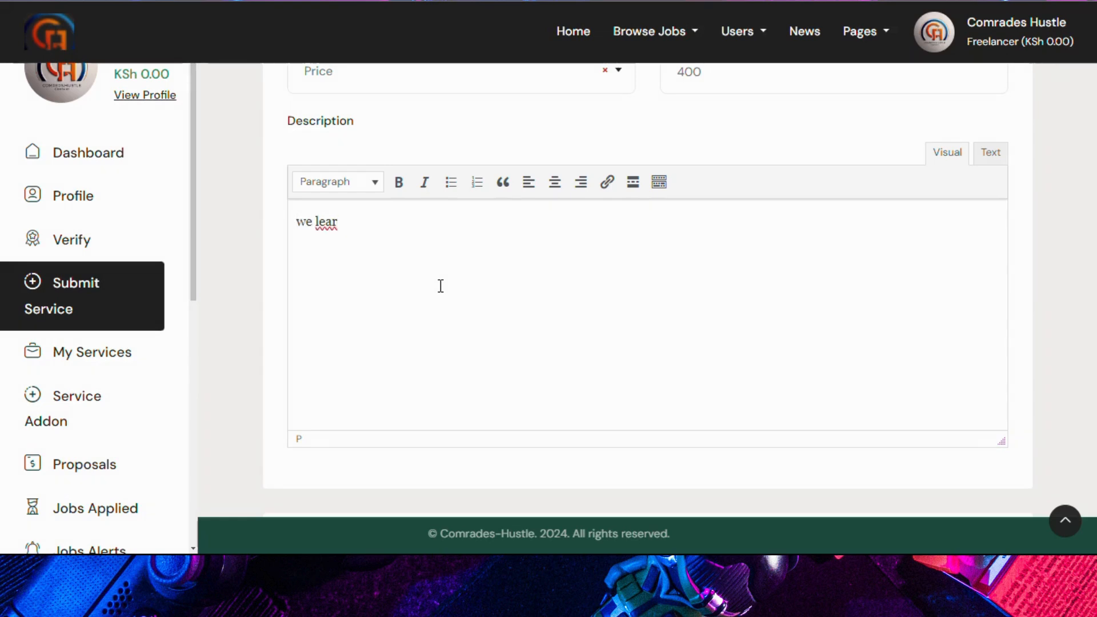
pyautogui.write('n')
pyautogui.write(' busi')
pyautogui.scroll(-5, 441, 286)
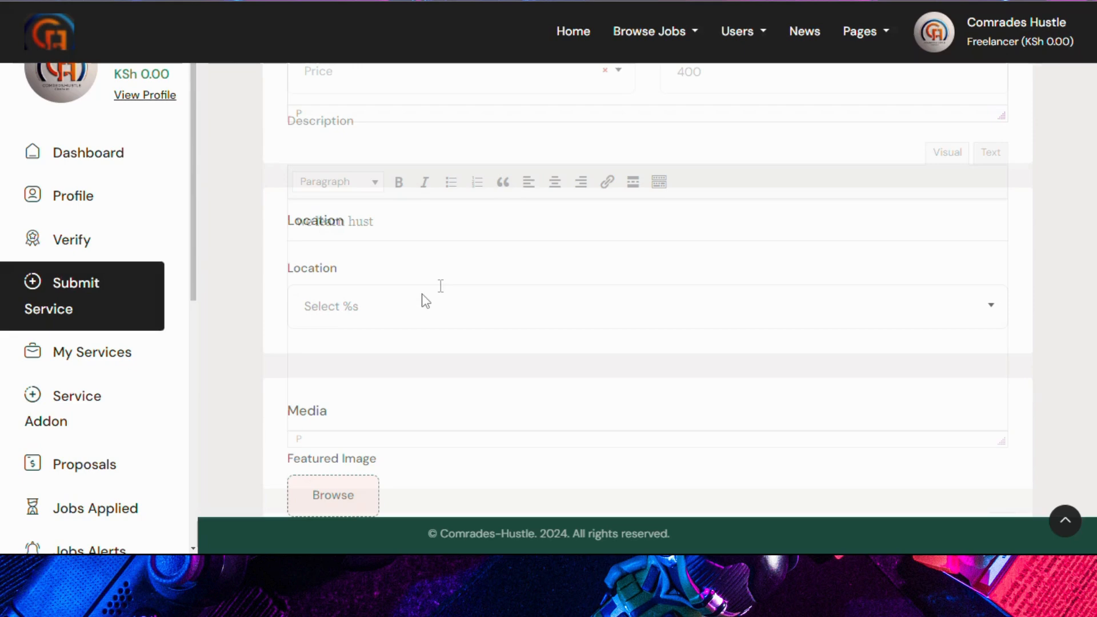
pyautogui.click(431, 296)
pyautogui.click(390, 379)
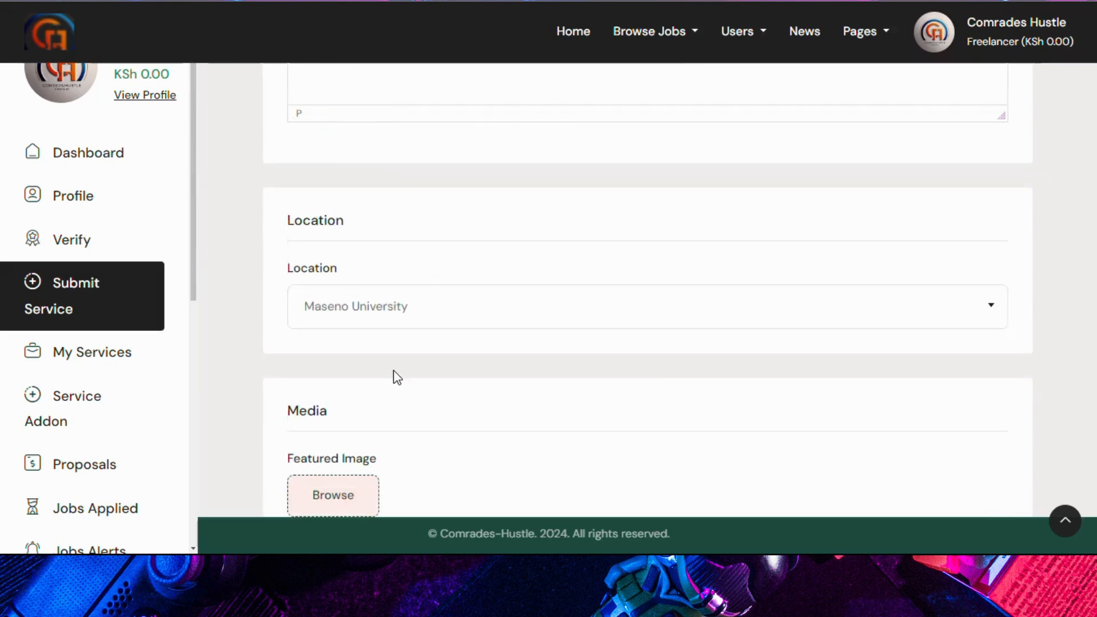
pyautogui.scroll(-3, 395, 378)
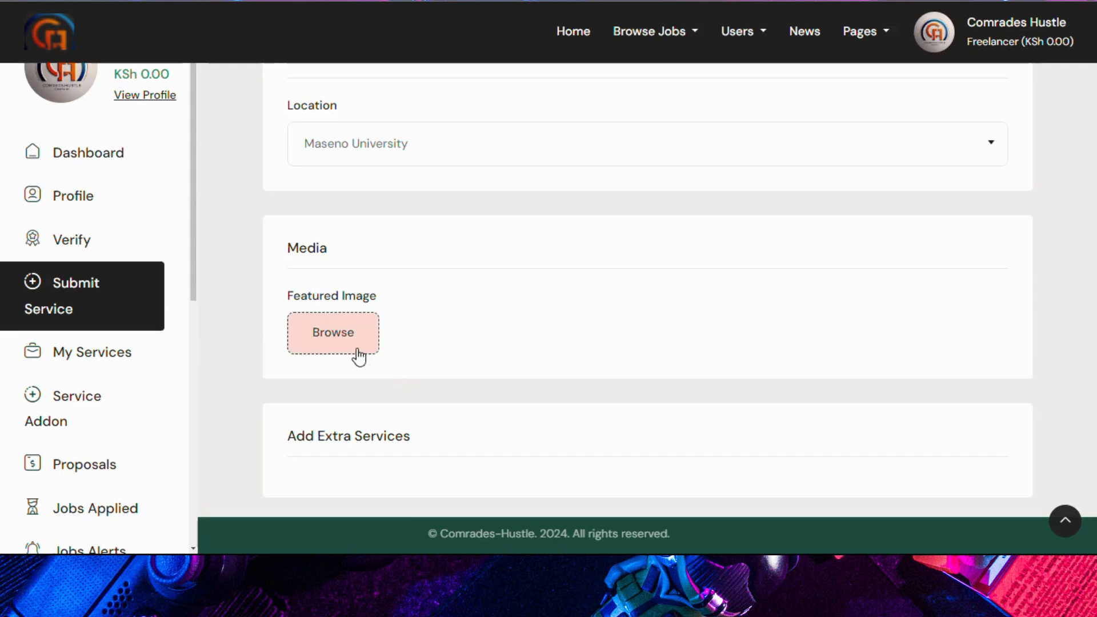
pyautogui.click(320, 339)
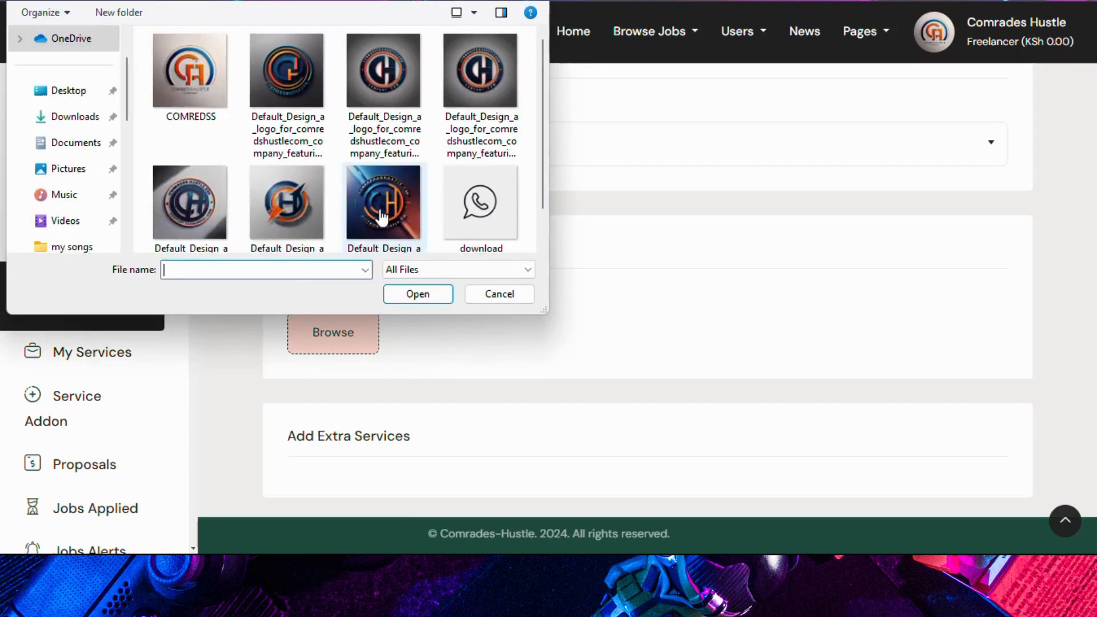
pyautogui.doubleClick(381, 217)
pyautogui.scroll(10, 394, 342)
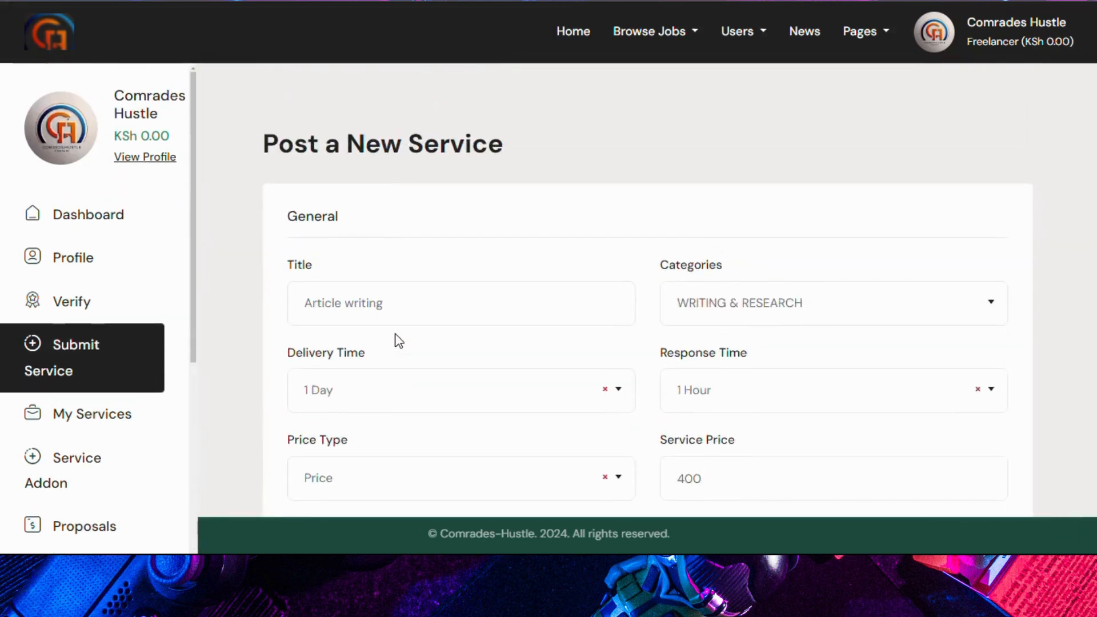
pyautogui.scroll(-10, 398, 341)
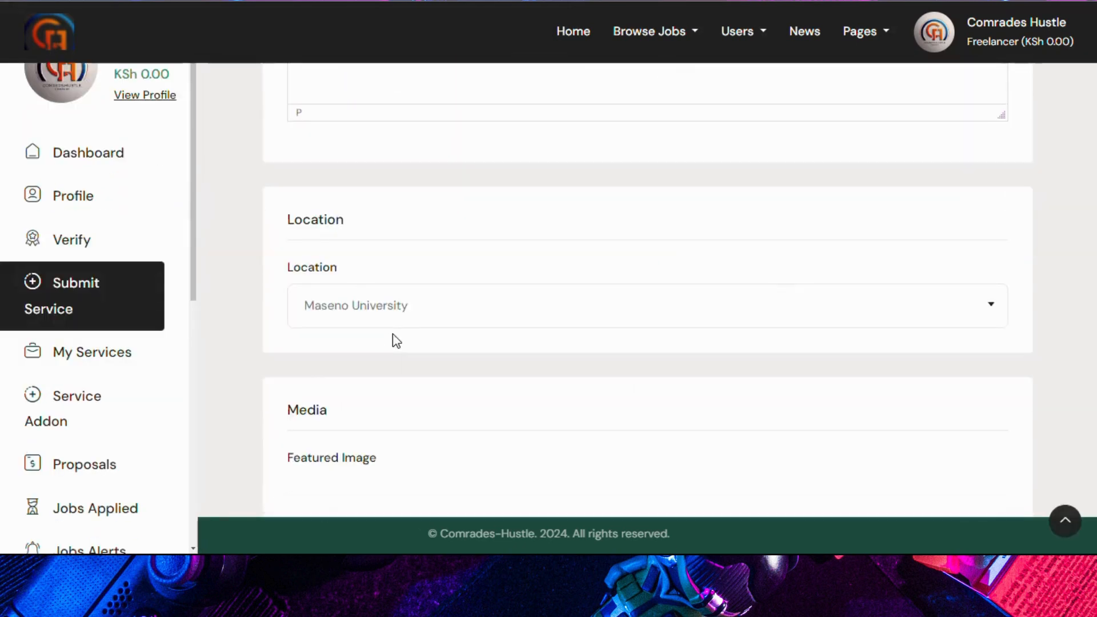
pyautogui.scroll(-3, 398, 341)
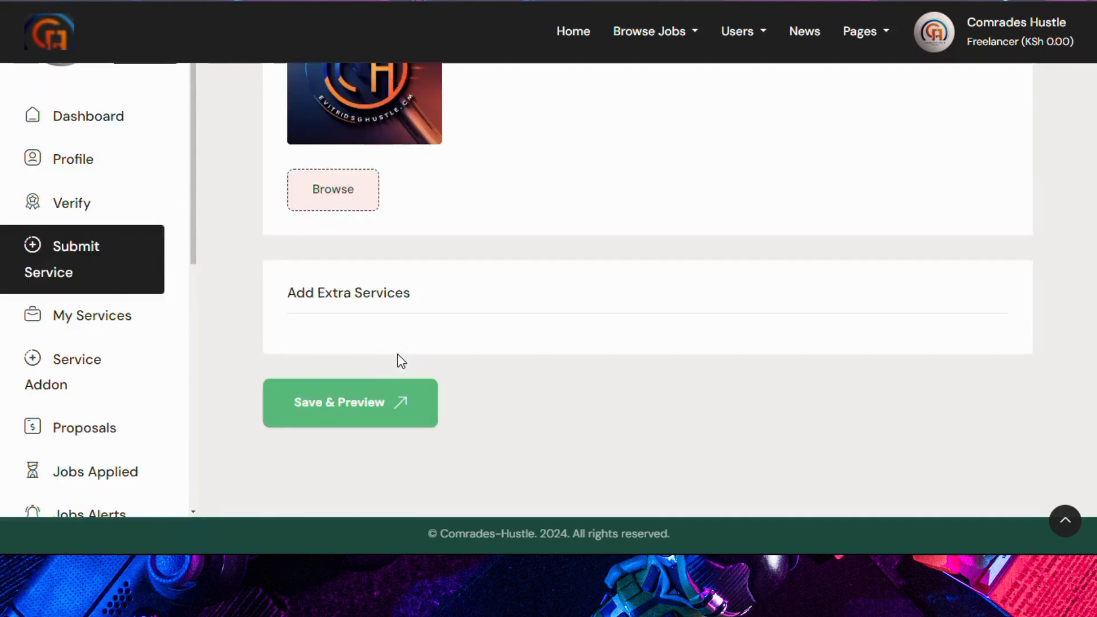
pyautogui.click(364, 400)
pyautogui.scroll(-4, 543, 229)
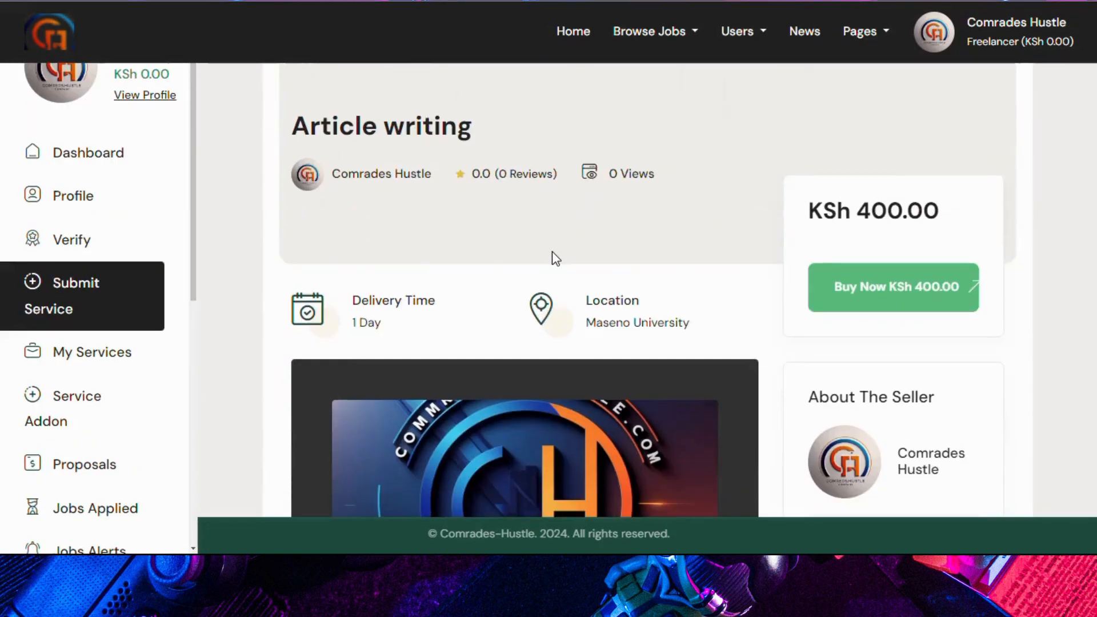
pyautogui.scroll(4, 554, 259)
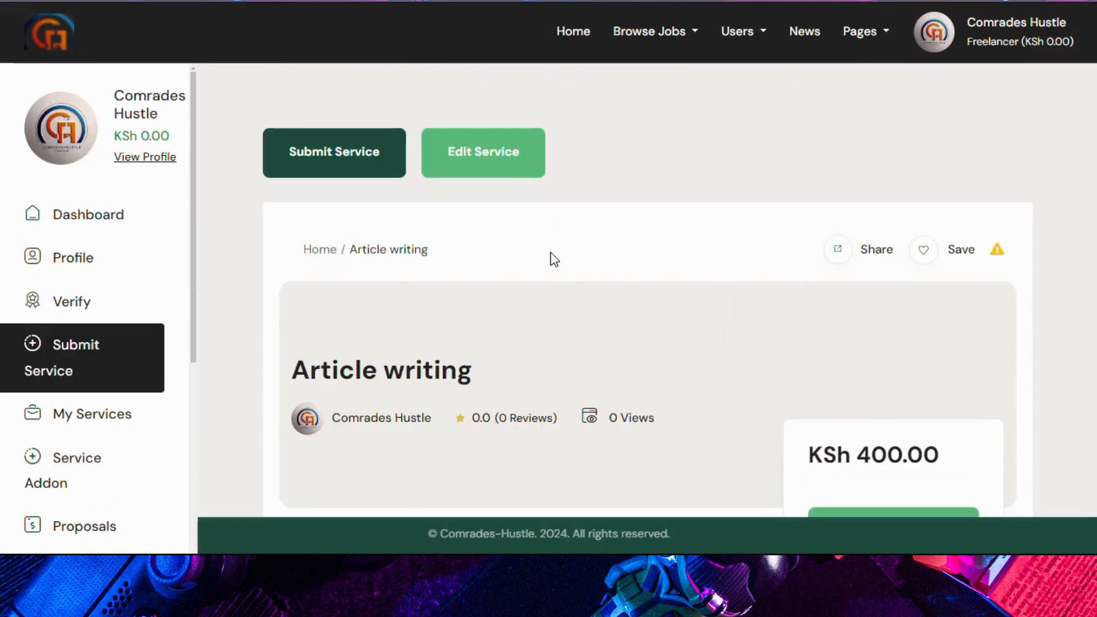
pyautogui.scroll(-4, 556, 305)
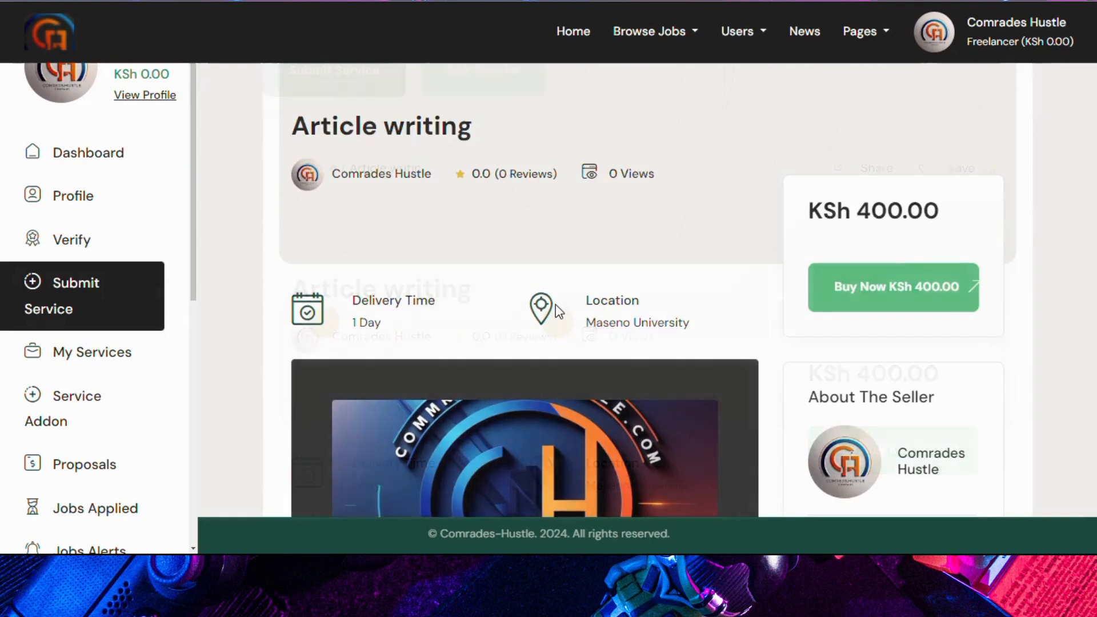
pyautogui.scroll(3, 555, 304)
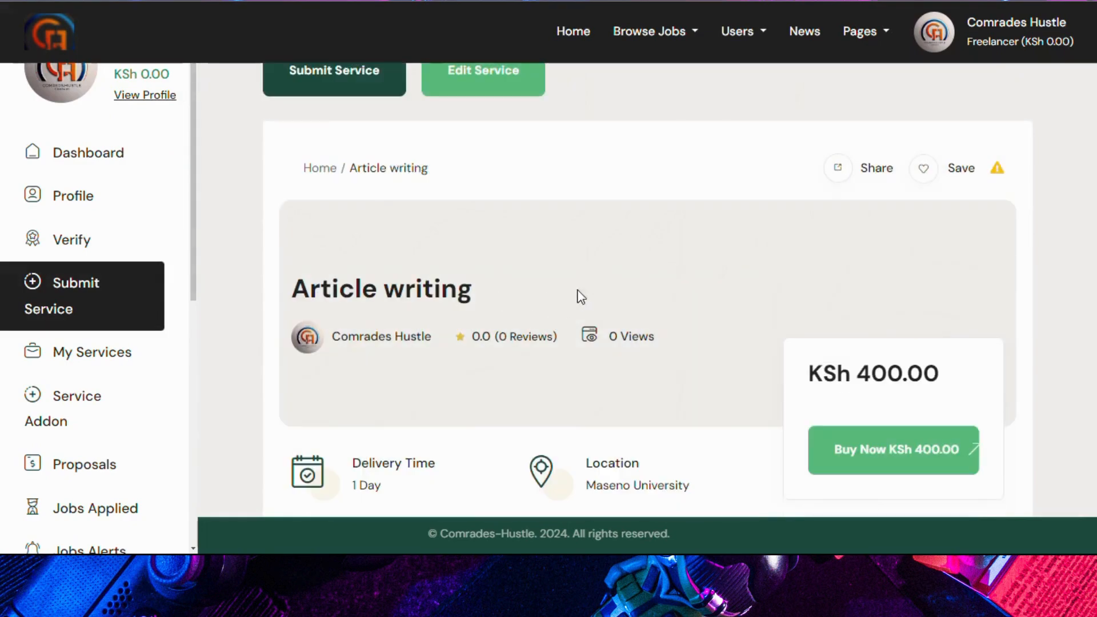
pyautogui.scroll(-3, 634, 297)
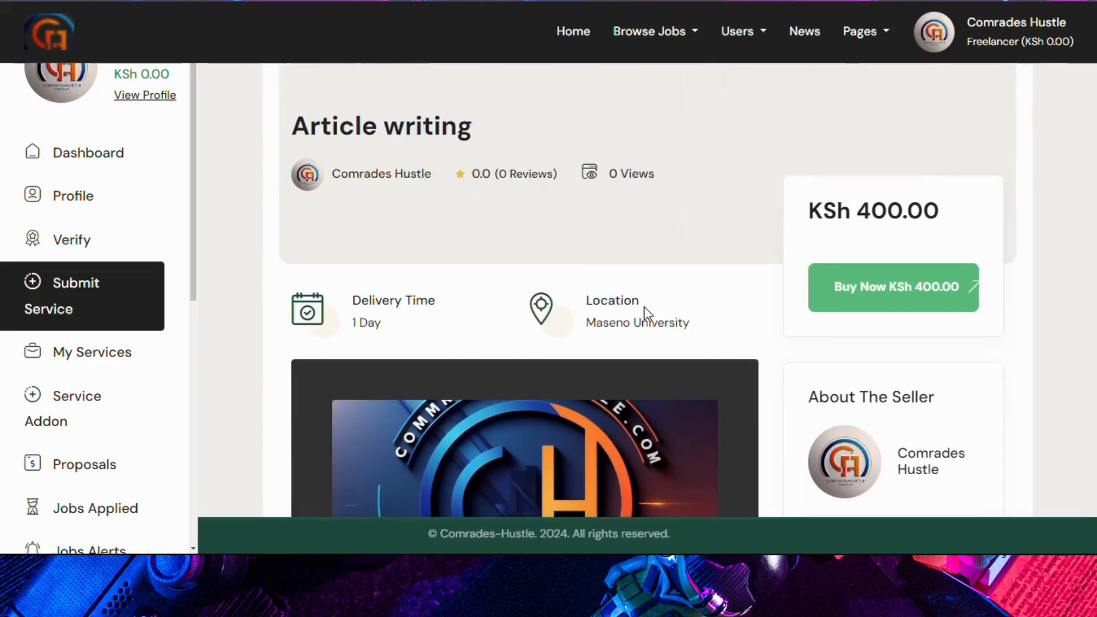
pyautogui.scroll(-3, 646, 311)
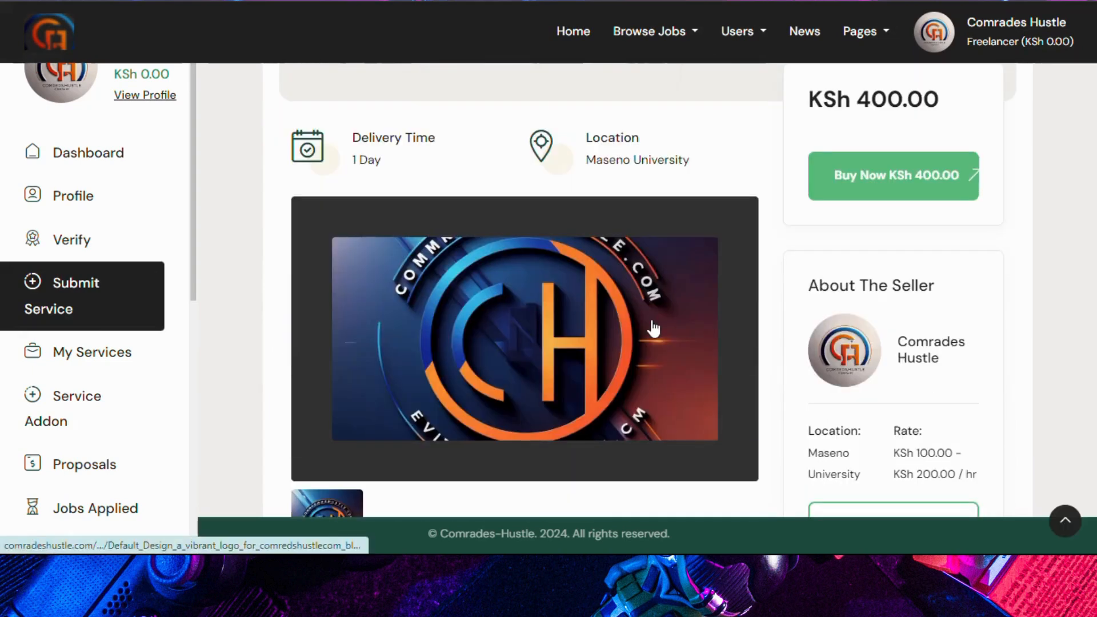
pyautogui.scroll(-4, 653, 320)
pyautogui.scroll(-3, 661, 314)
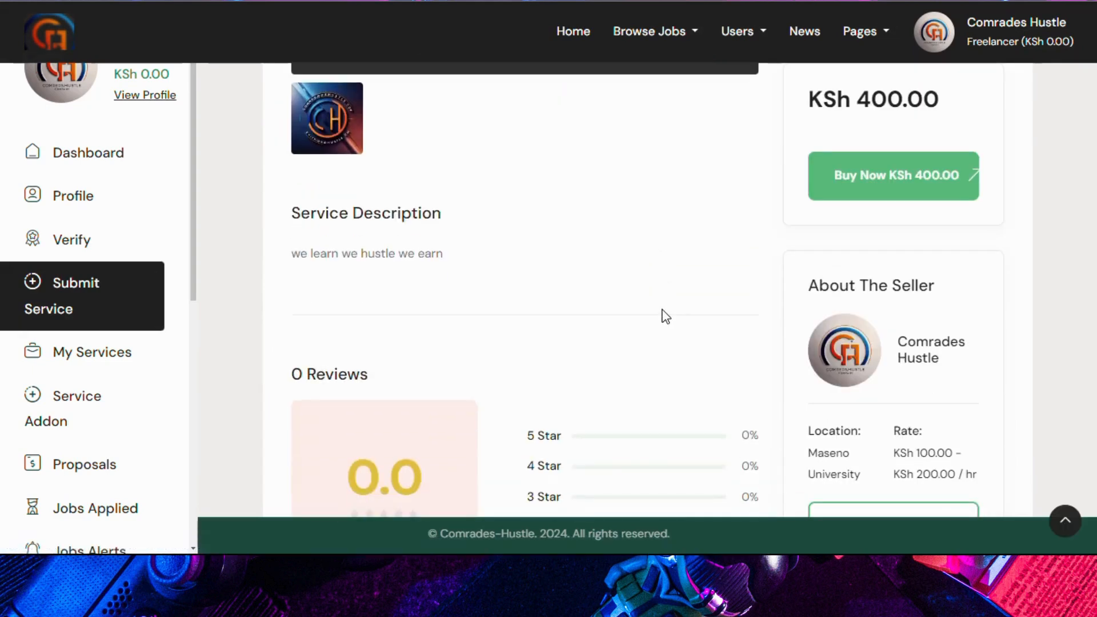
pyautogui.scroll(12, 660, 314)
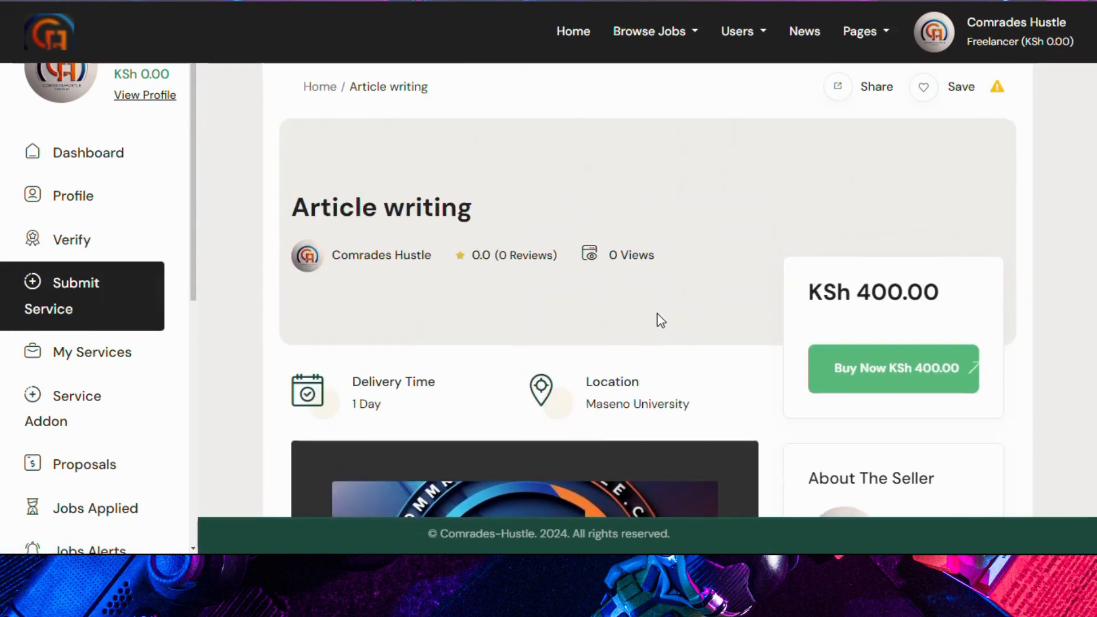
pyautogui.scroll(3, 657, 313)
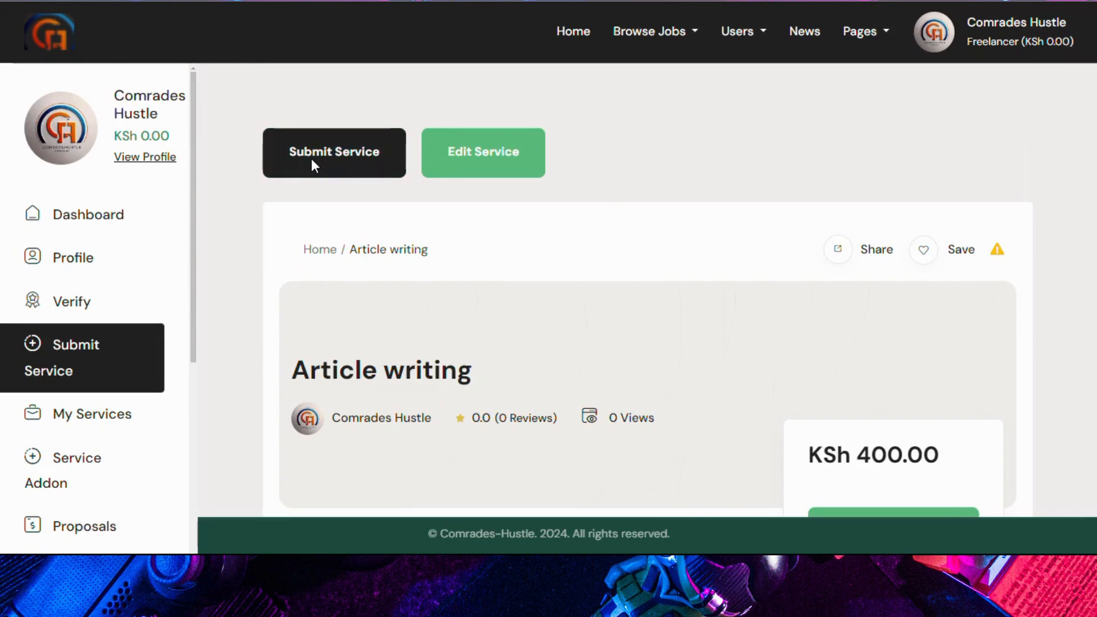
# Step: Publish the Article writing service and scroll to the dashboard's Page Views chart
pyautogui.click(312, 163)
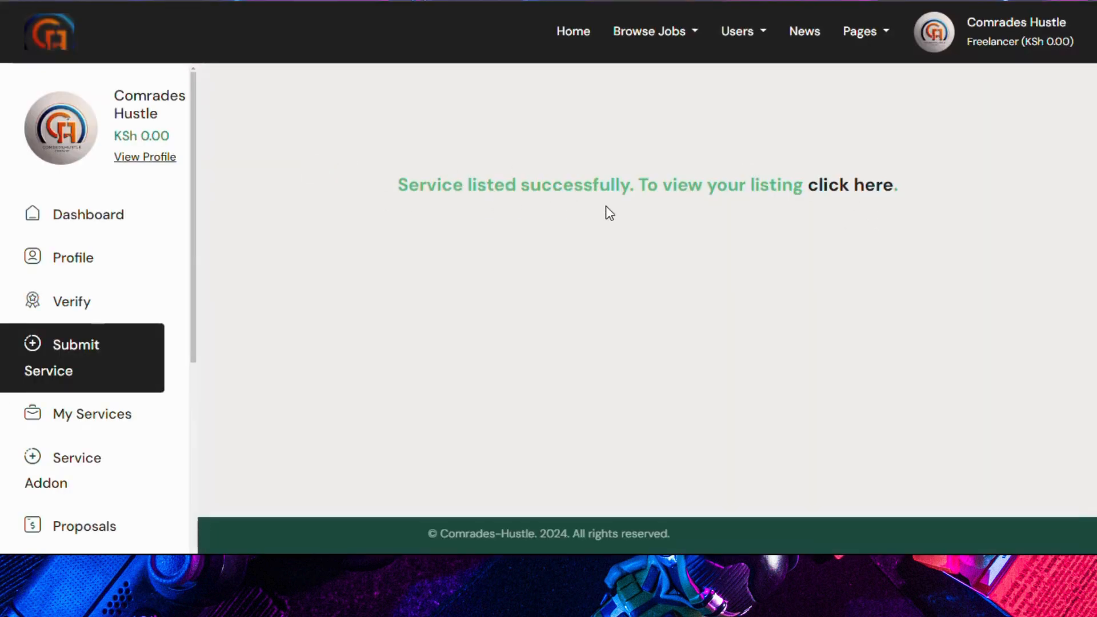
pyautogui.click(845, 190)
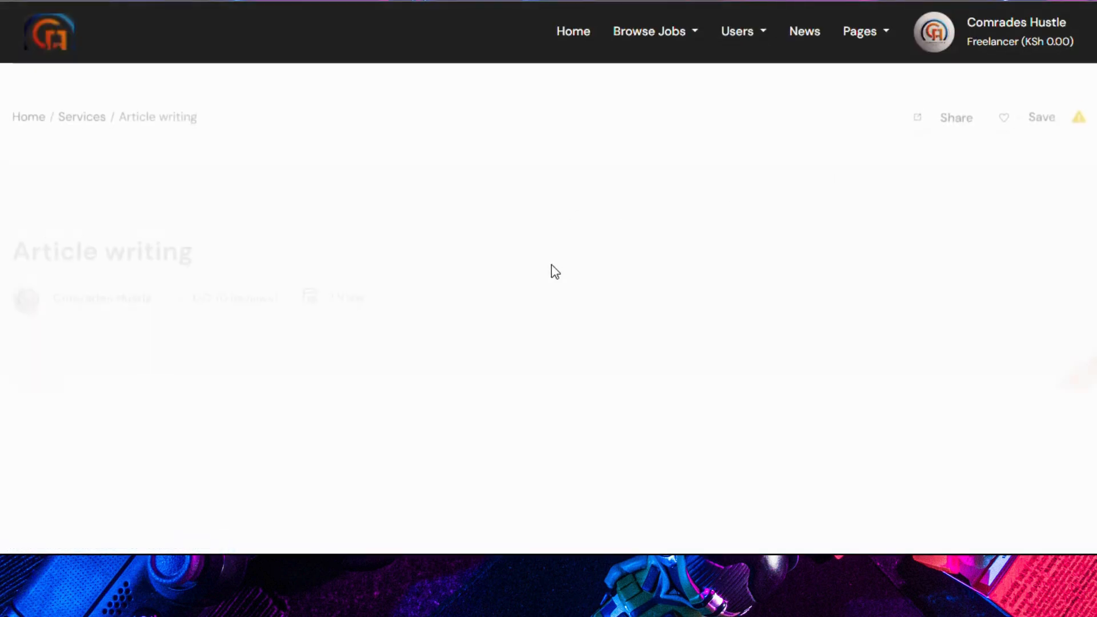
pyautogui.scroll(-10, 563, 296)
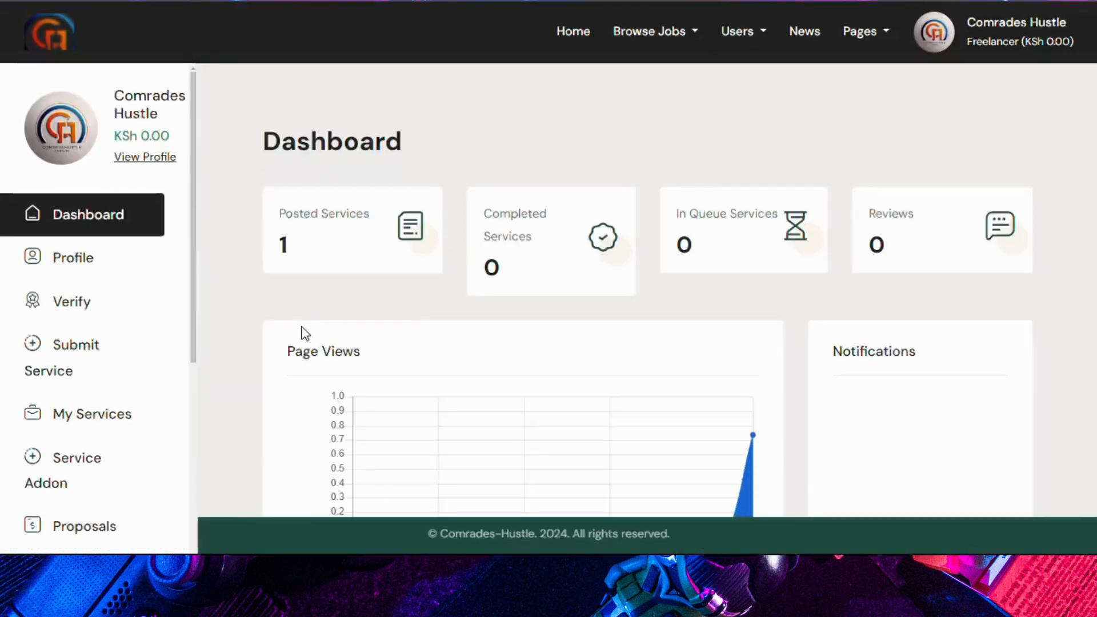
pyautogui.scroll(-4, 302, 331)
pyautogui.scroll(-2, 139, 356)
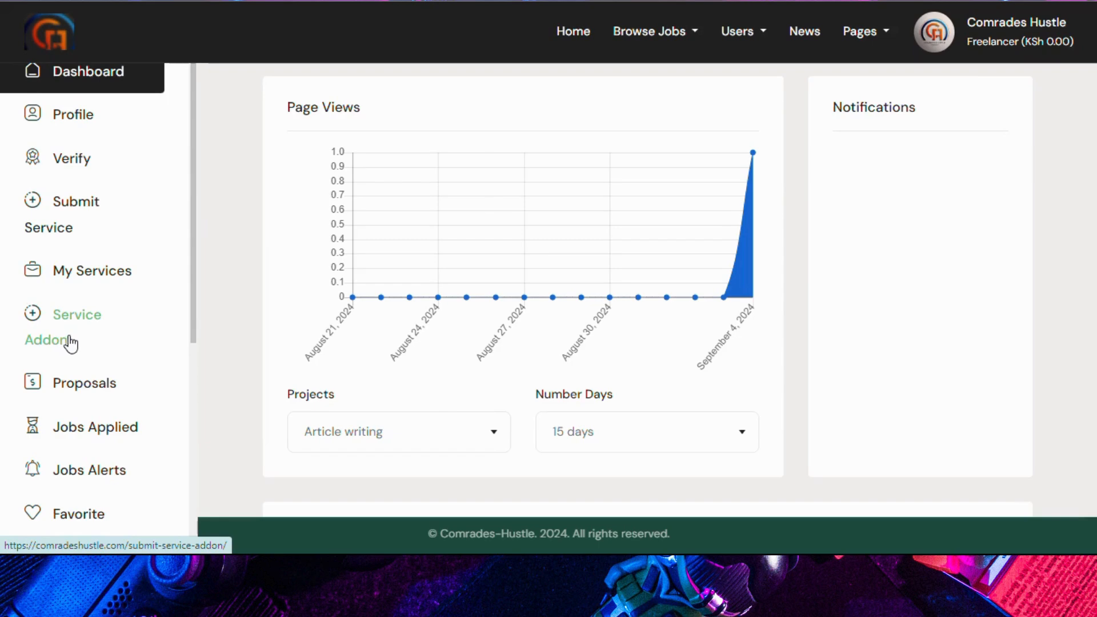
# Step: Check the posted service under My Services, then go to the Service Addon page
pyautogui.click(69, 273)
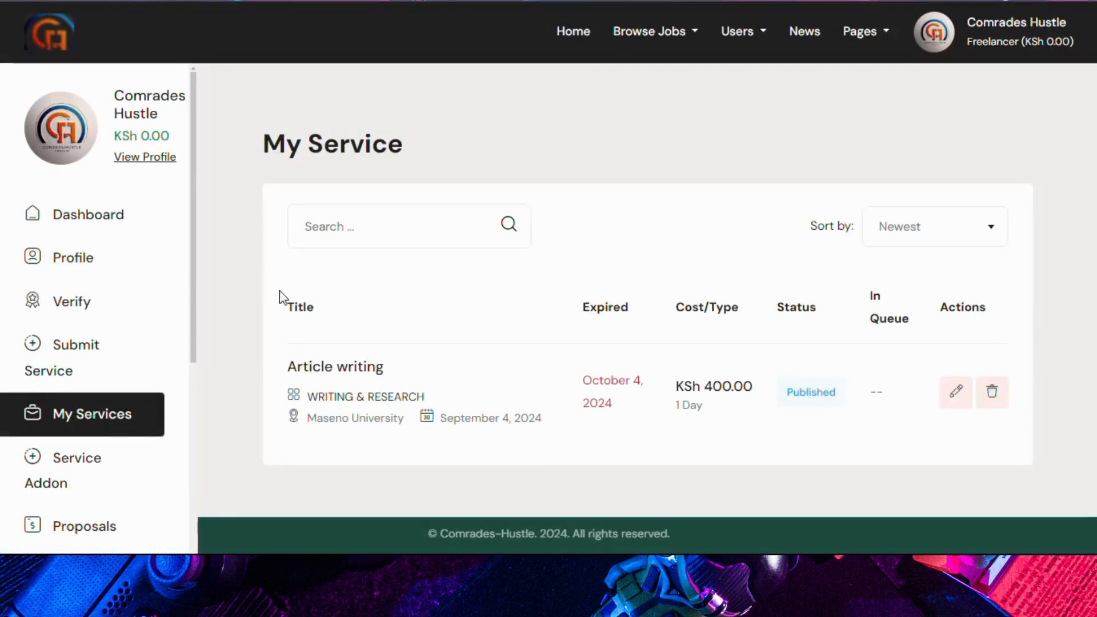
pyautogui.scroll(-2, 404, 305)
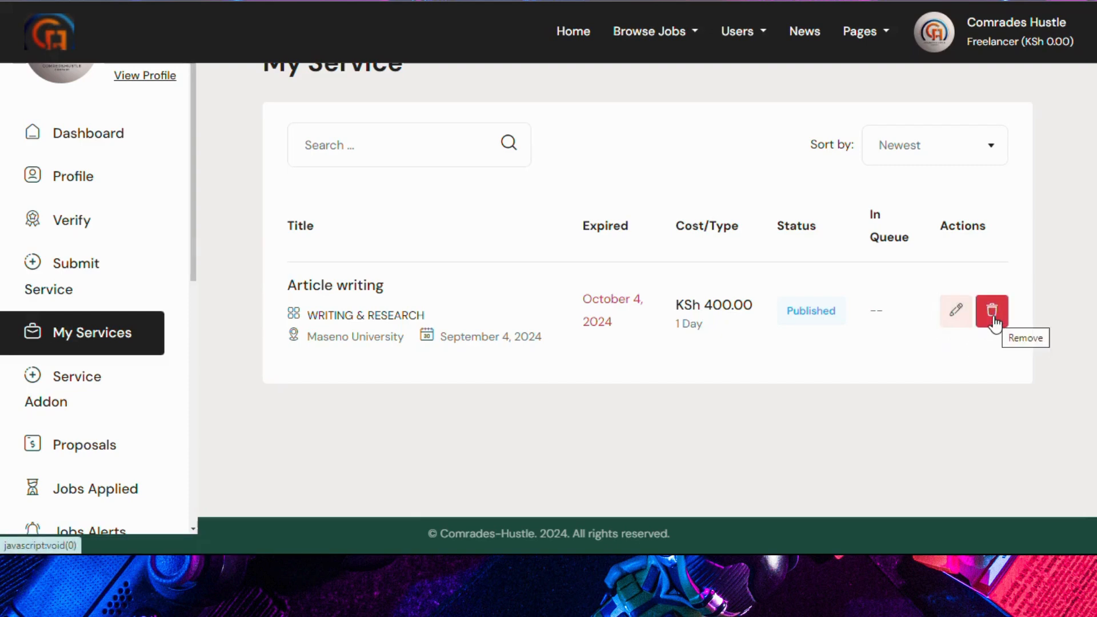
pyautogui.click(76, 399)
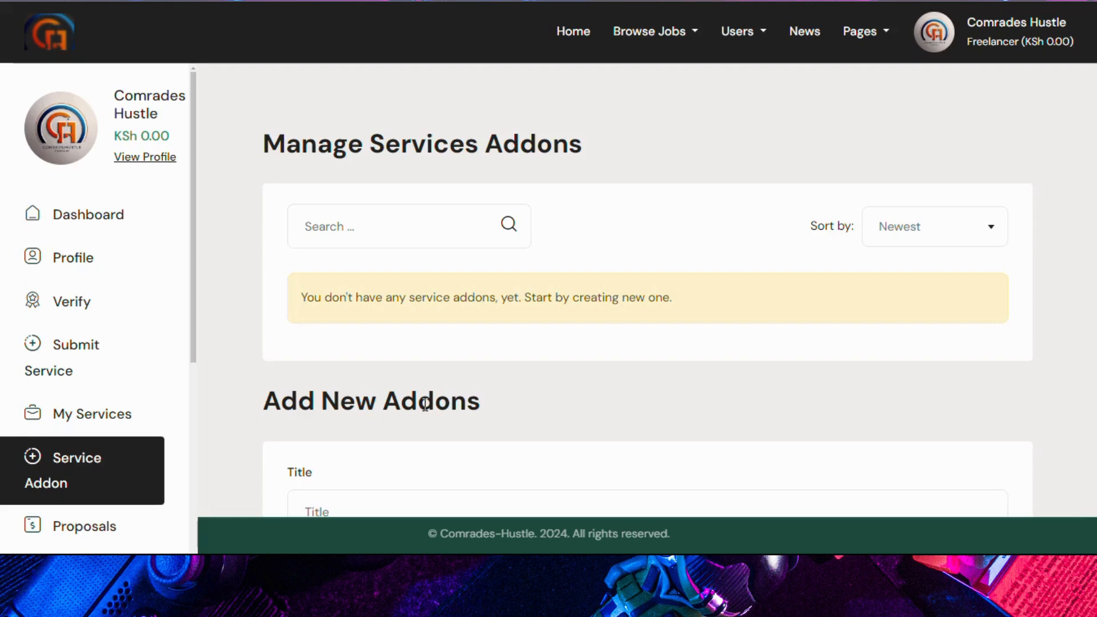
# Step: Enter 'SEO on the article' as the new add-on's title
pyautogui.scroll(-4, 425, 404)
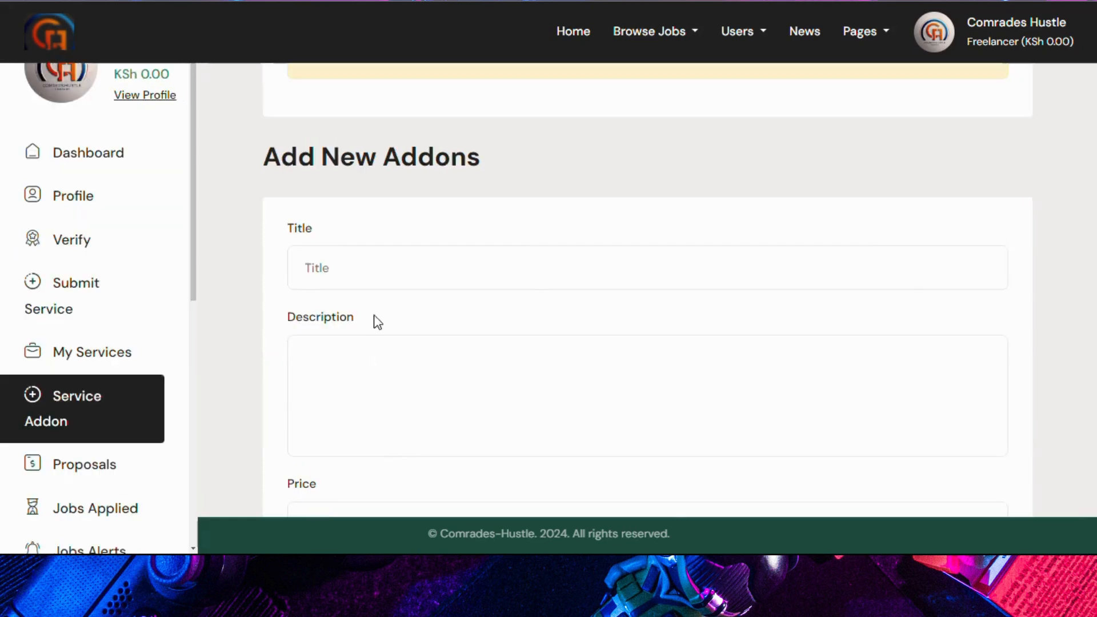
pyautogui.click(382, 279)
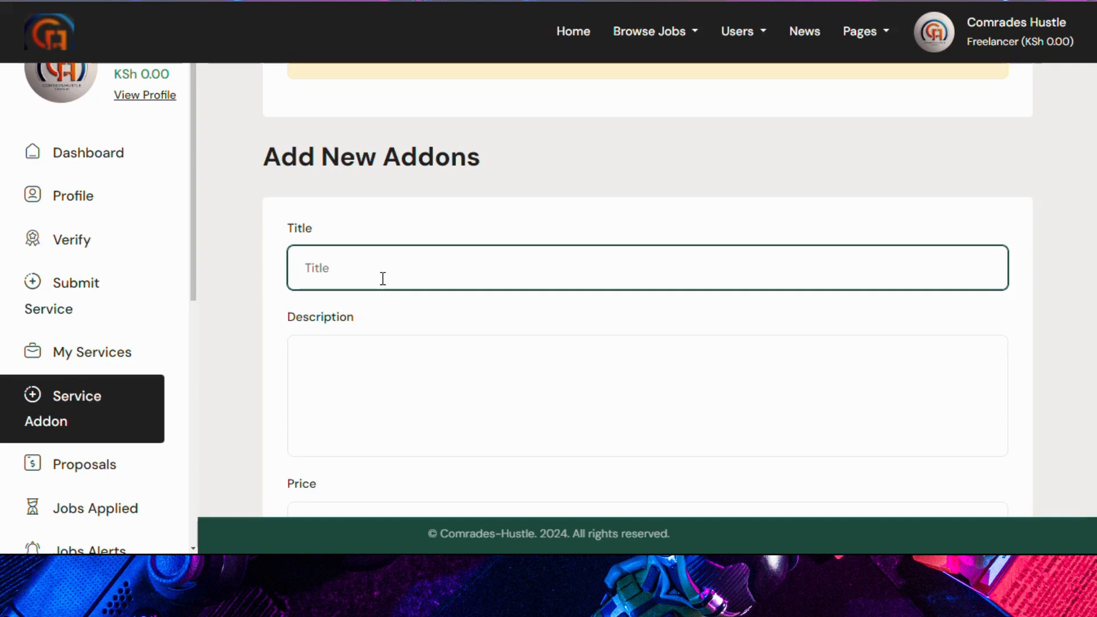
pyautogui.write('SEO on the article')
pyautogui.click(367, 367)
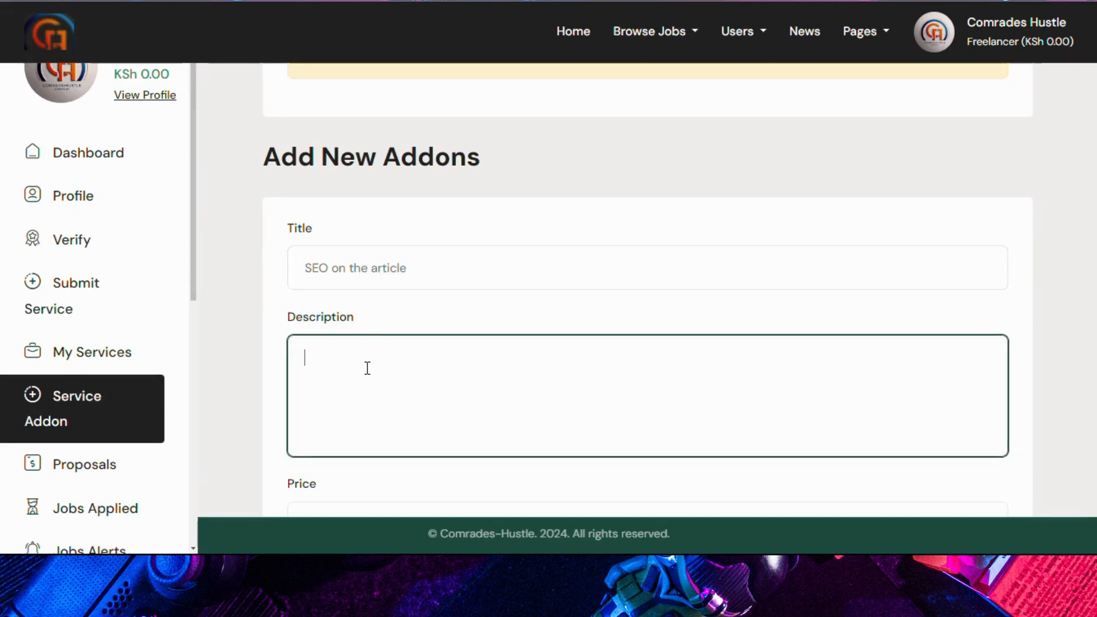
# Step: Price the add-on at 20, submit it, and return to My Services
pyautogui.scroll(-3, 368, 367)
pyautogui.click(330, 360)
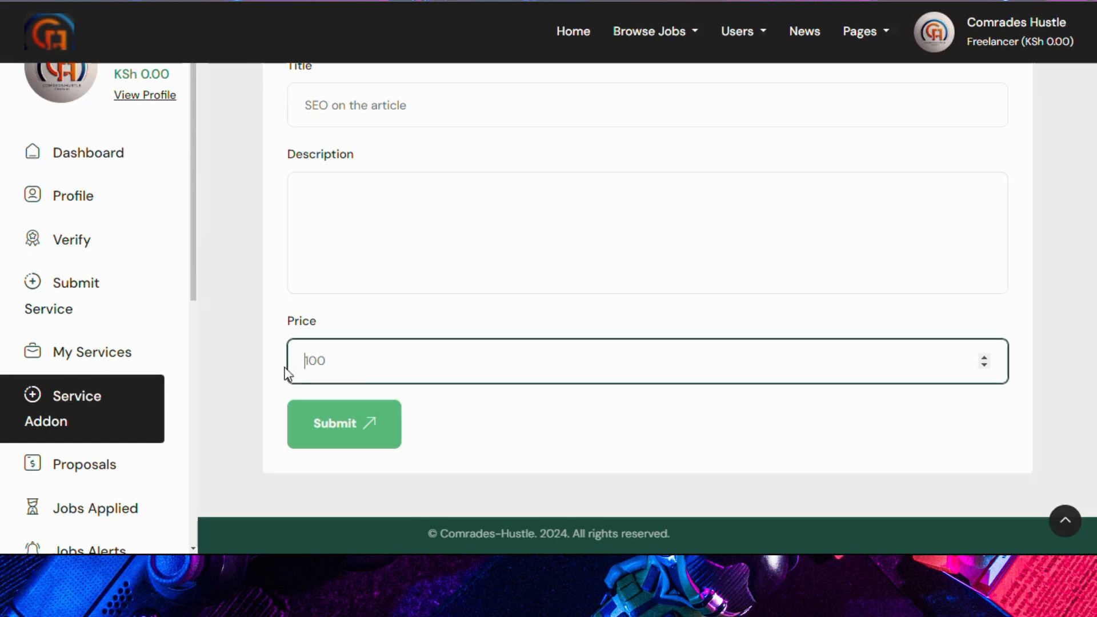
pyautogui.press('Return')
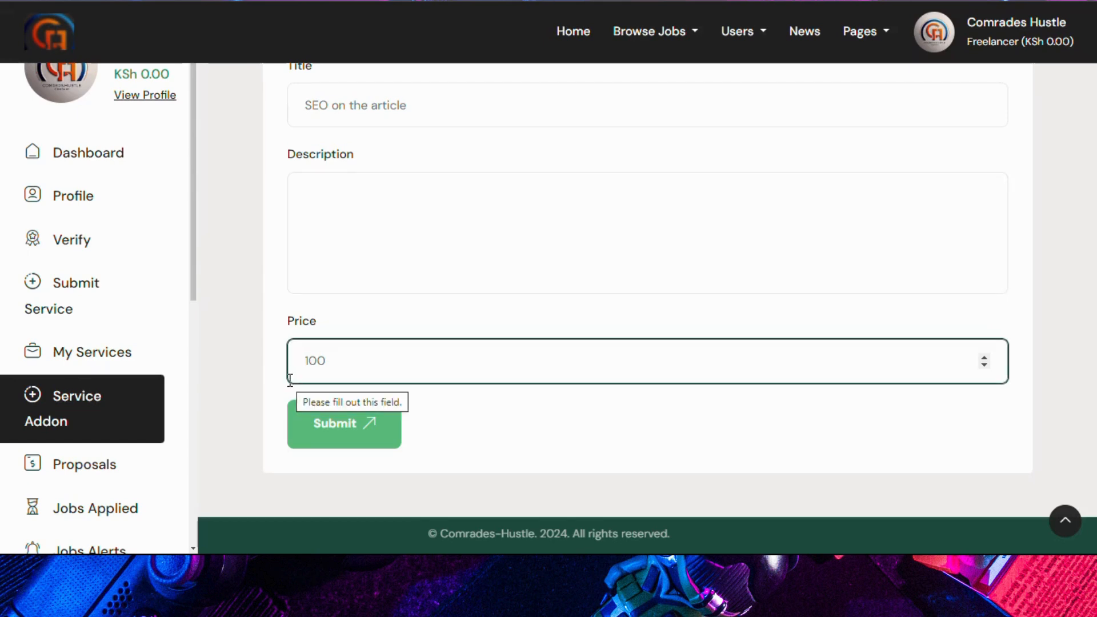
pyautogui.write('20')
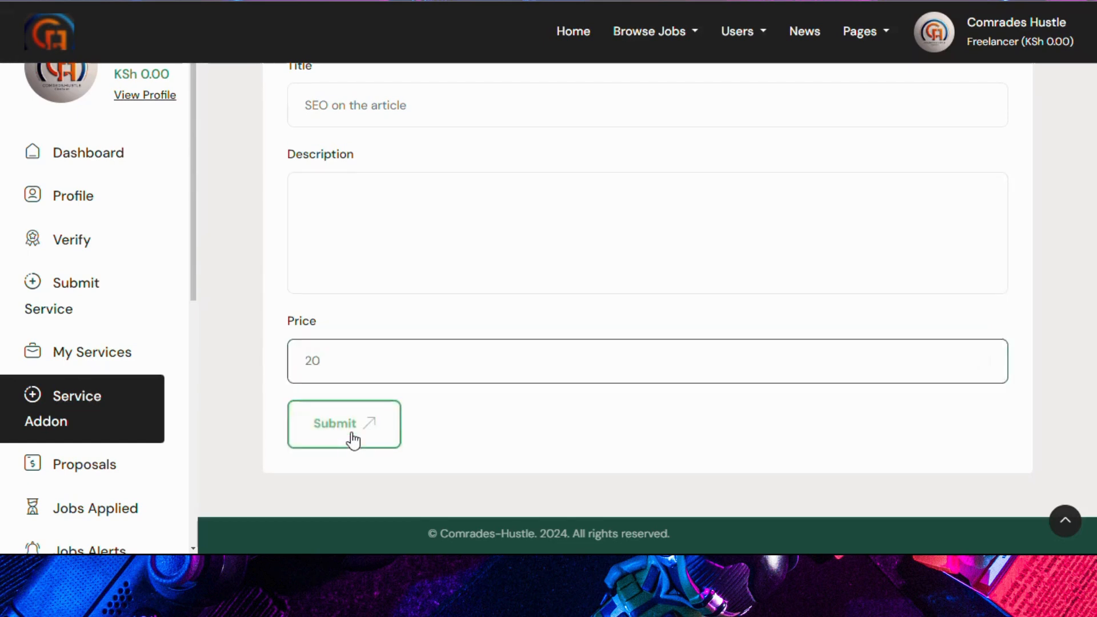
pyautogui.click(351, 433)
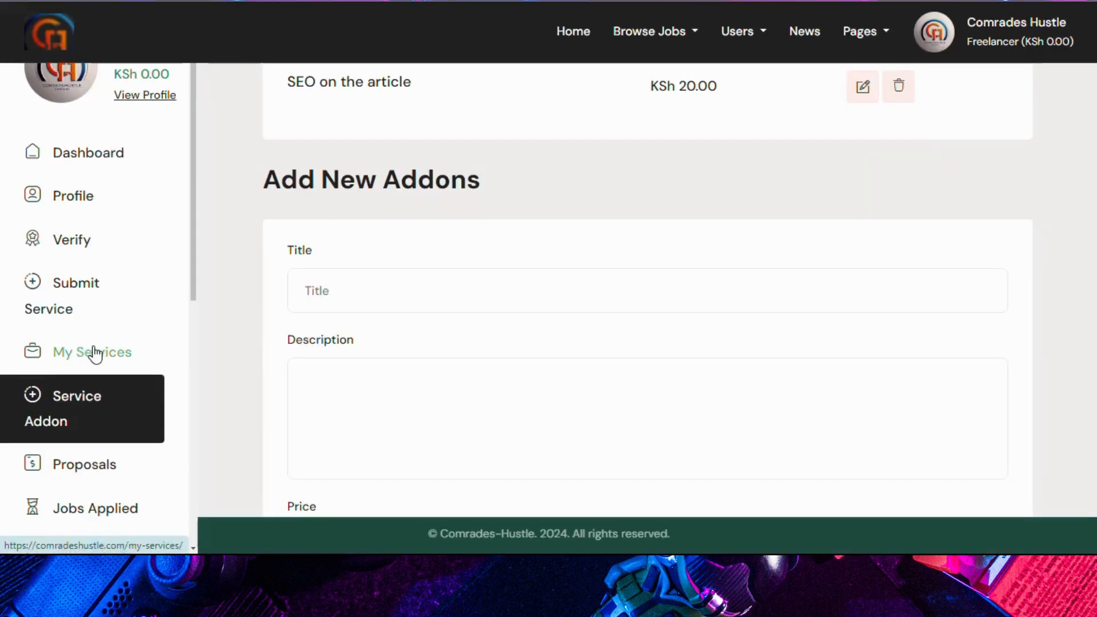
pyautogui.click(87, 352)
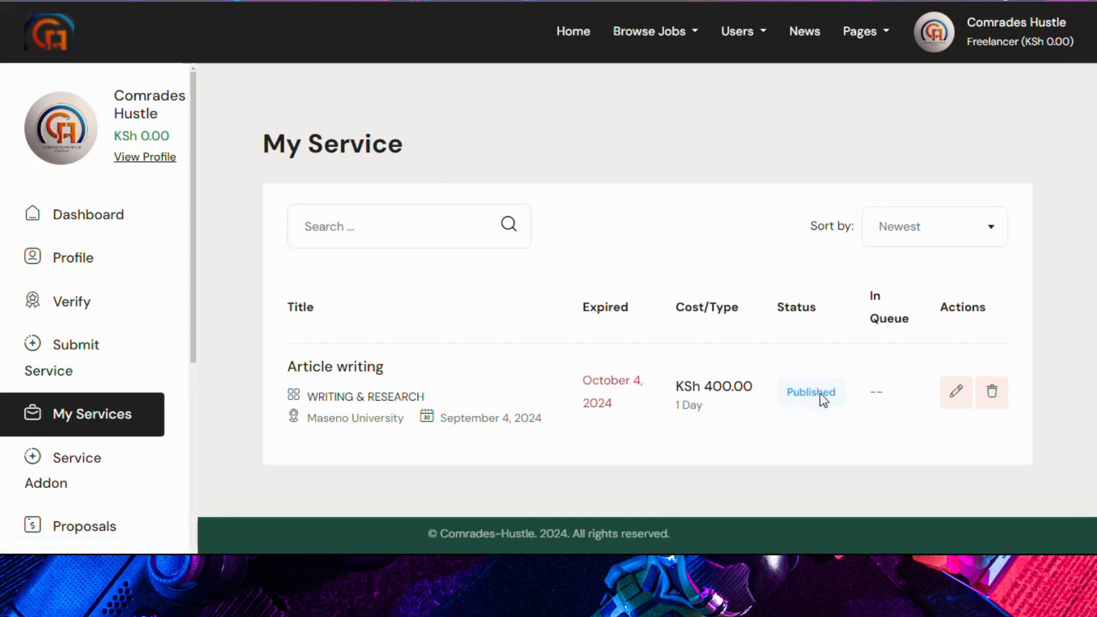
# Step: Edit Article writing, tick the SEO on the article extra, and update the service
pyautogui.click(953, 405)
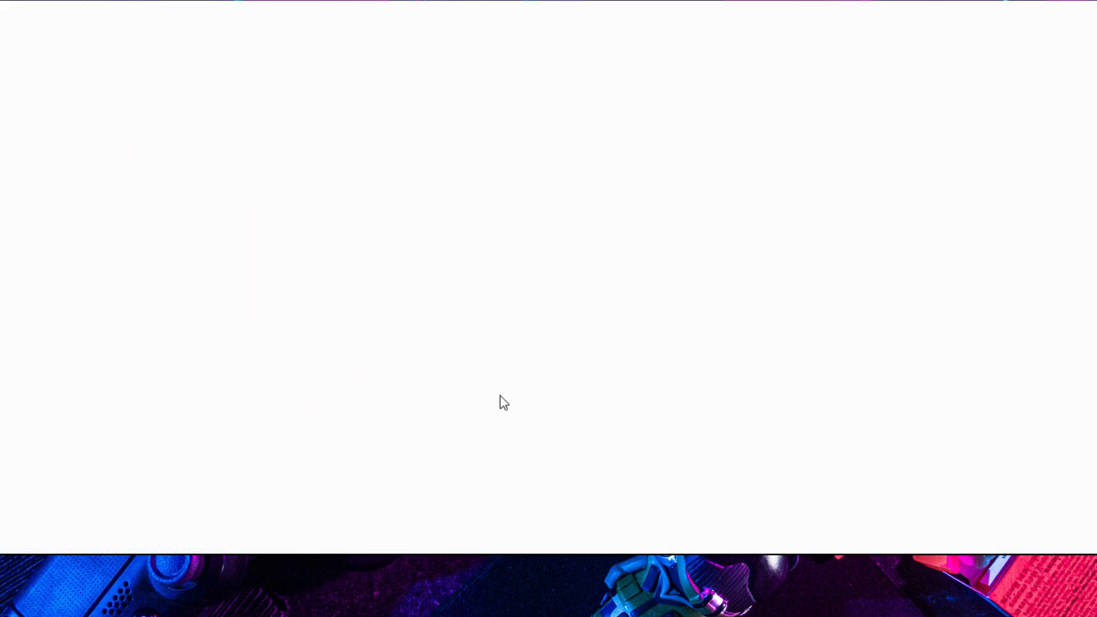
pyautogui.scroll(-3, 443, 370)
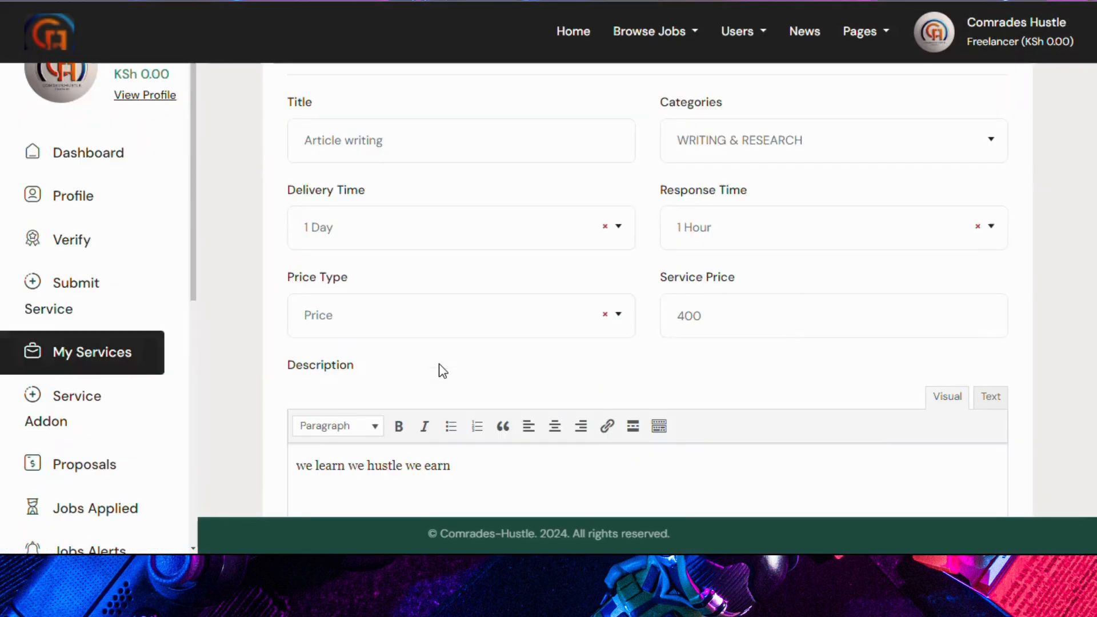
pyautogui.scroll(-10, 443, 370)
pyautogui.scroll(-5, 441, 369)
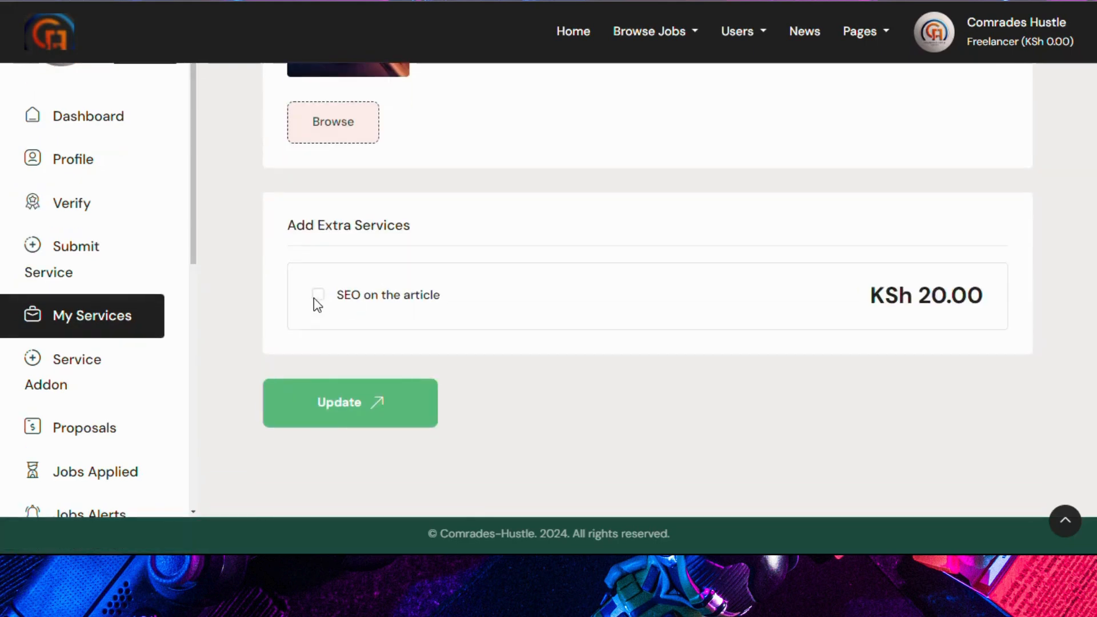
pyautogui.click(318, 296)
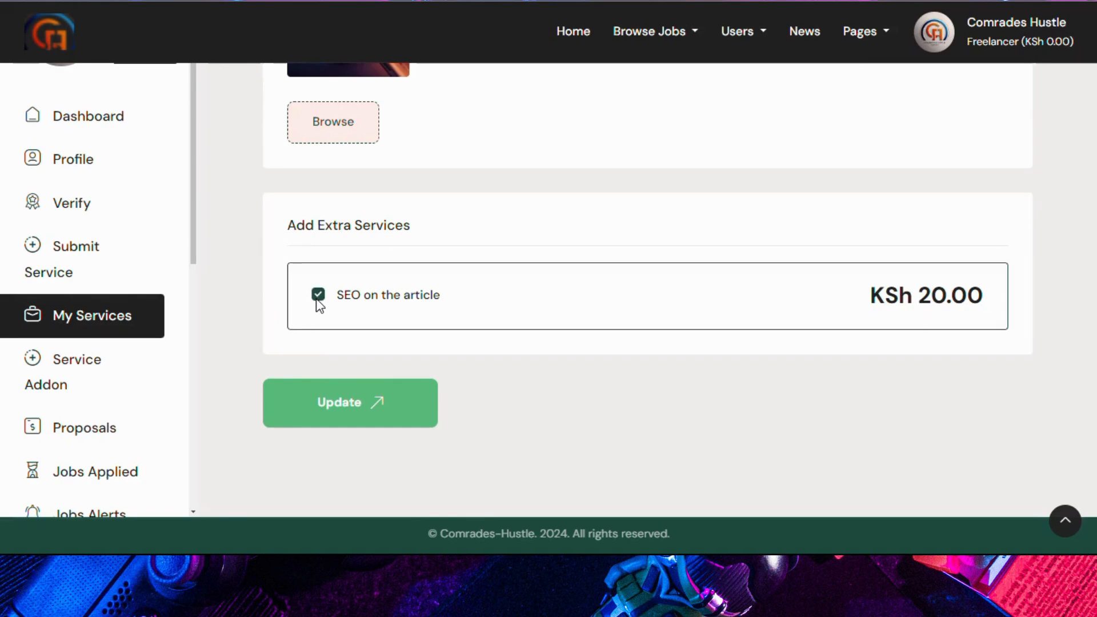
pyautogui.click(333, 402)
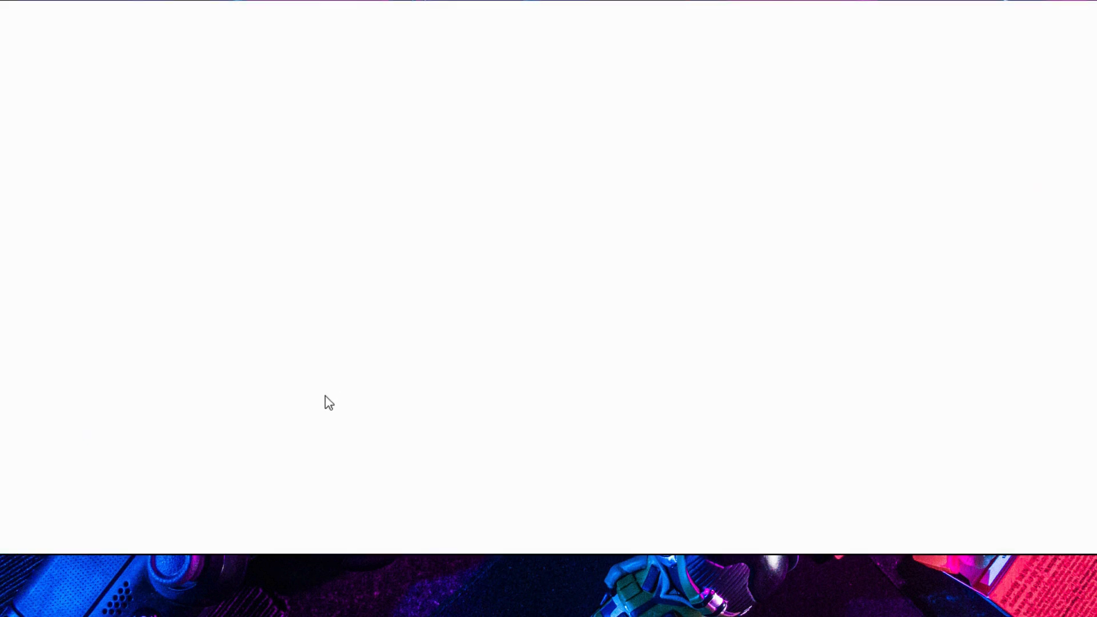
# Step: Open the Article writing service page from the all-services listing
pyautogui.moveTo(675, 38)
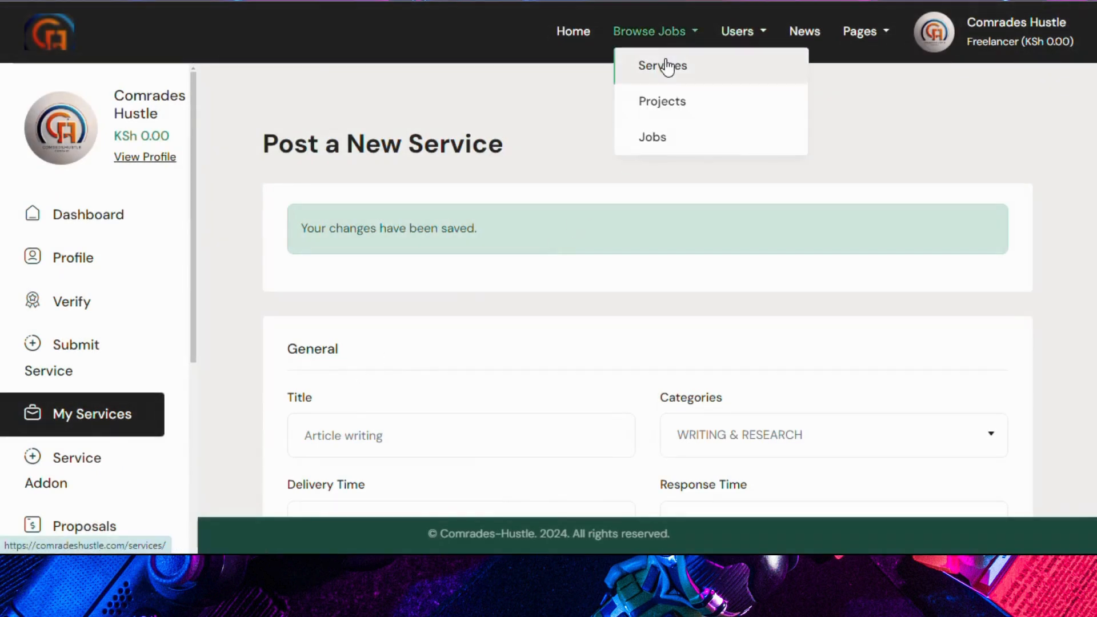
pyautogui.click(668, 65)
pyautogui.scroll(-7, 409, 346)
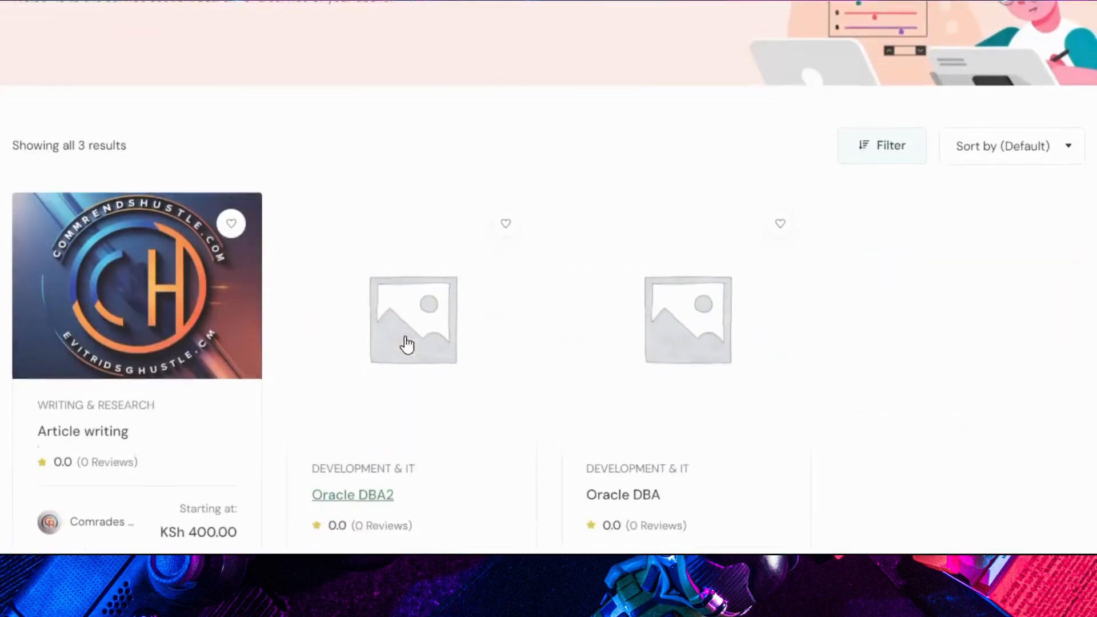
pyautogui.click(80, 265)
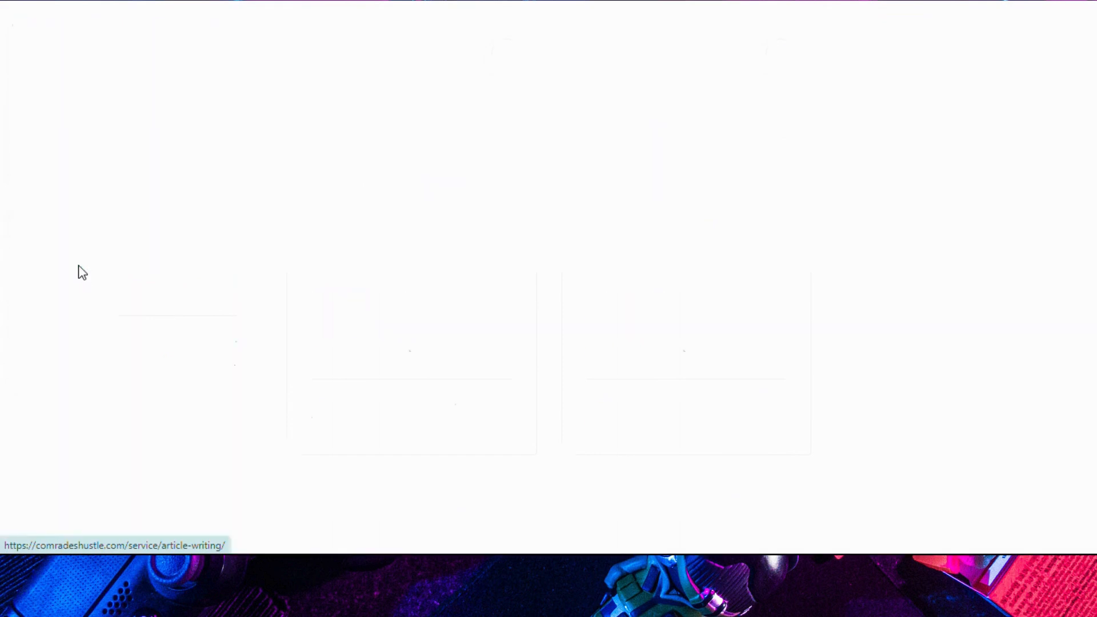
pyautogui.scroll(-2, 619, 272)
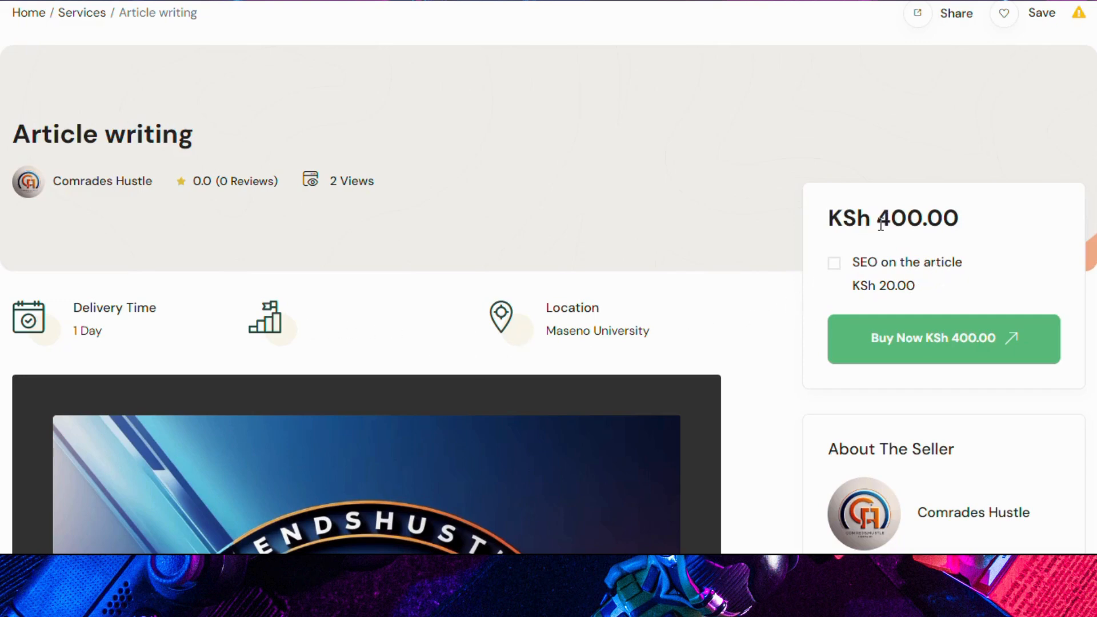
# Step: Tick the SEO on the article extra, raising the total to KSh 420.00
pyautogui.moveTo(877, 219); pyautogui.dragTo(924, 218)
pyautogui.click(648, 218)
pyautogui.click(834, 266)
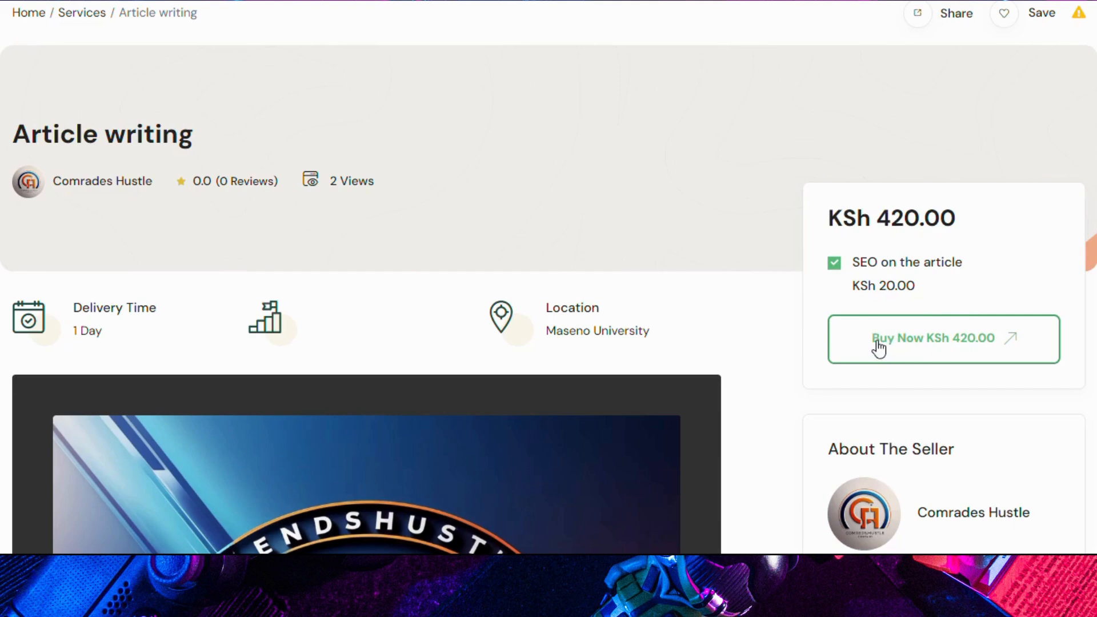
pyautogui.scroll(2, 629, 248)
pyautogui.moveTo(934, 28)
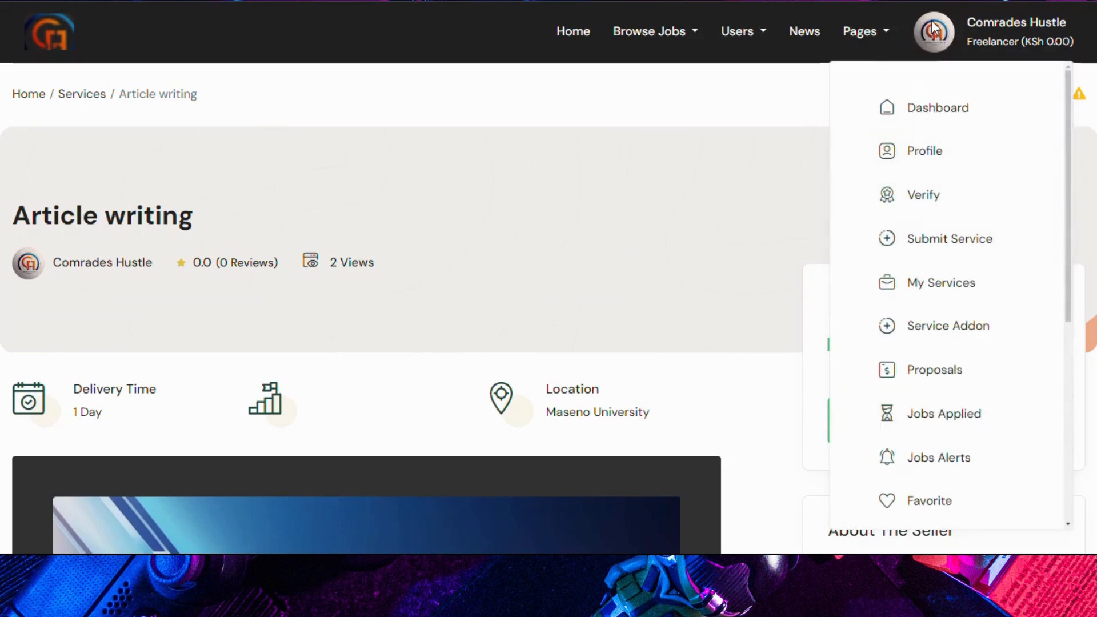
# Step: Open the freelancer dashboard and review the empty Proposals page
pyautogui.click(914, 114)
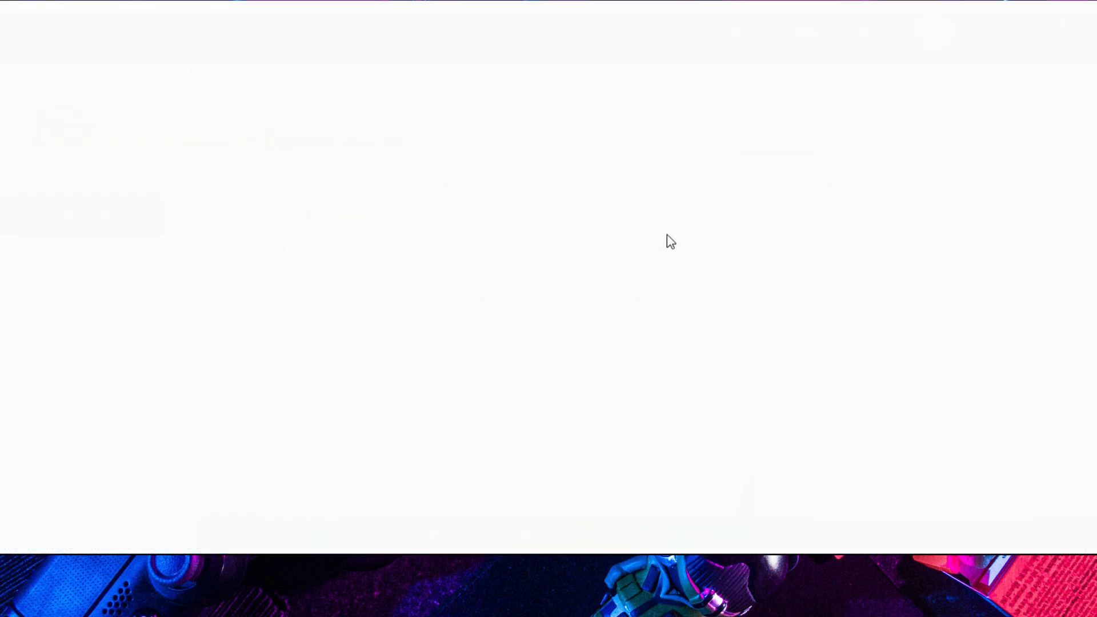
pyautogui.scroll(-3, 68, 340)
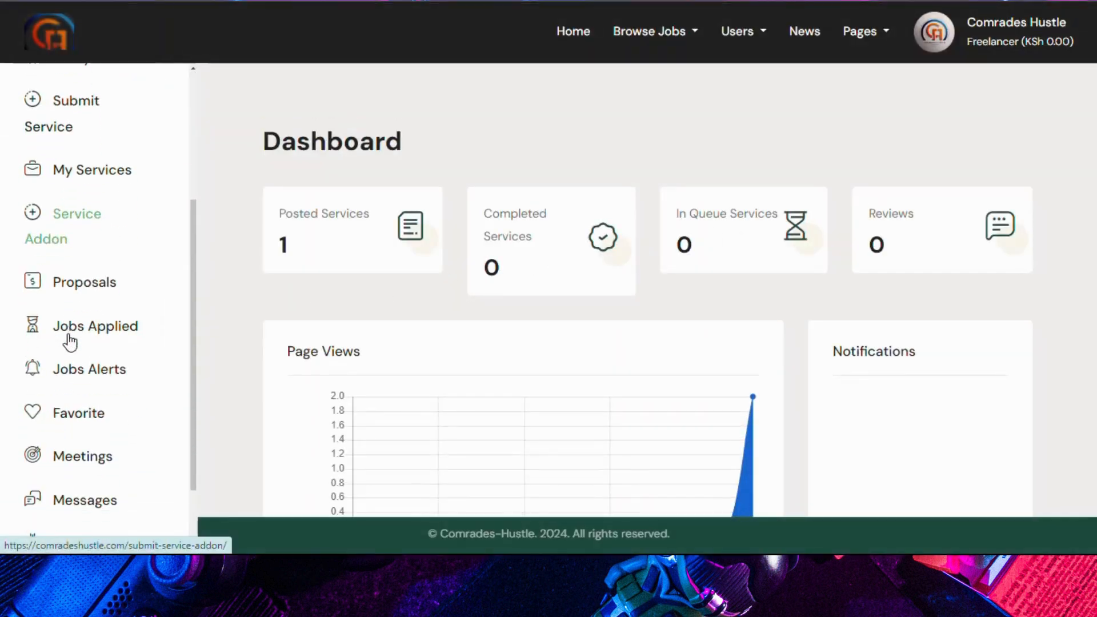
pyautogui.click(74, 292)
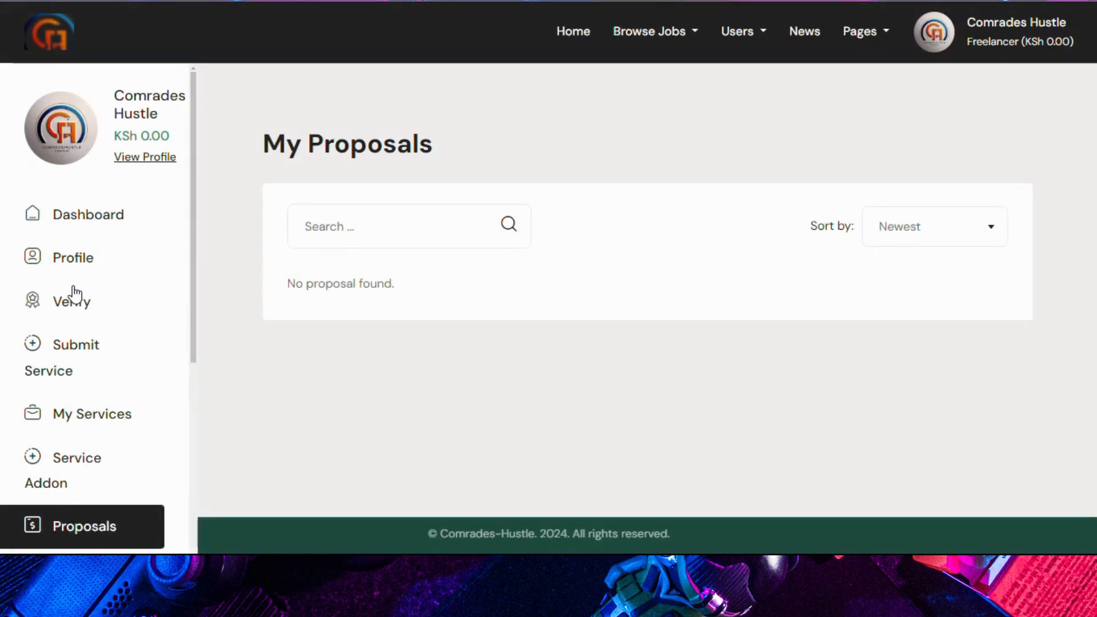
pyautogui.scroll(-3, 75, 293)
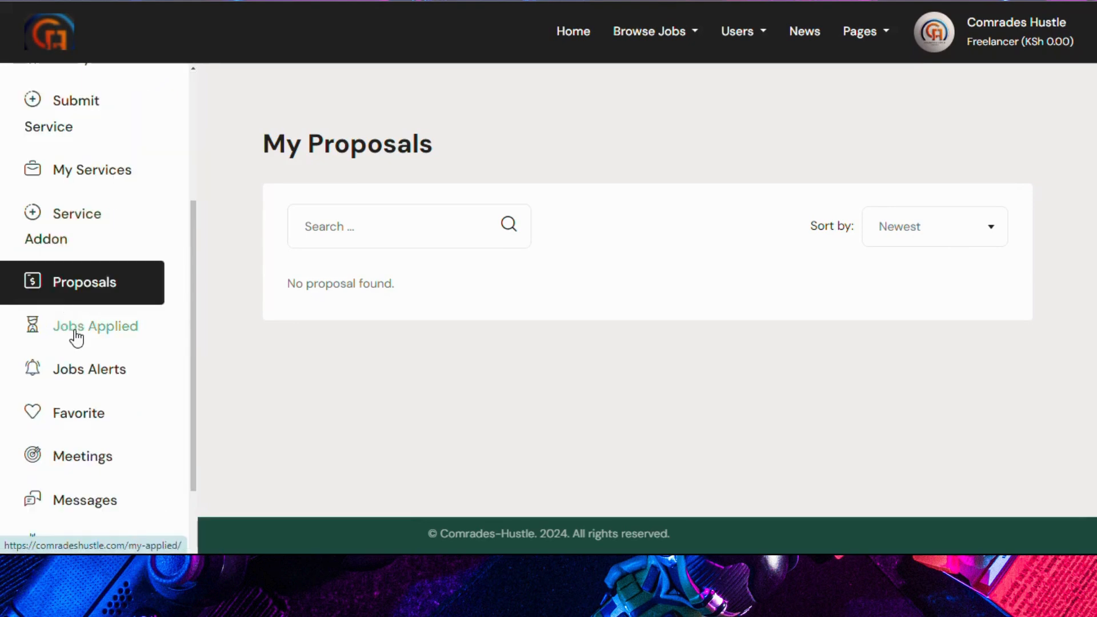
# Step: Review the empty Jobs Applied page, then the Job Alerts page showing 'No job alert found'
pyautogui.click(76, 333)
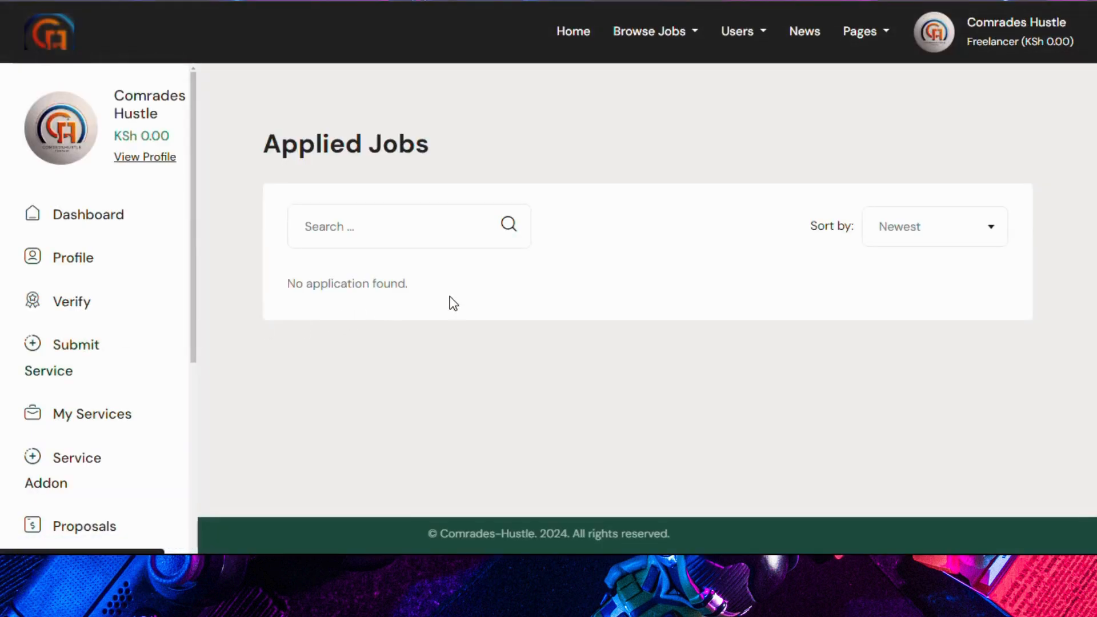
pyautogui.scroll(-2, 475, 296)
pyautogui.scroll(2, 474, 296)
pyautogui.scroll(-2, 394, 324)
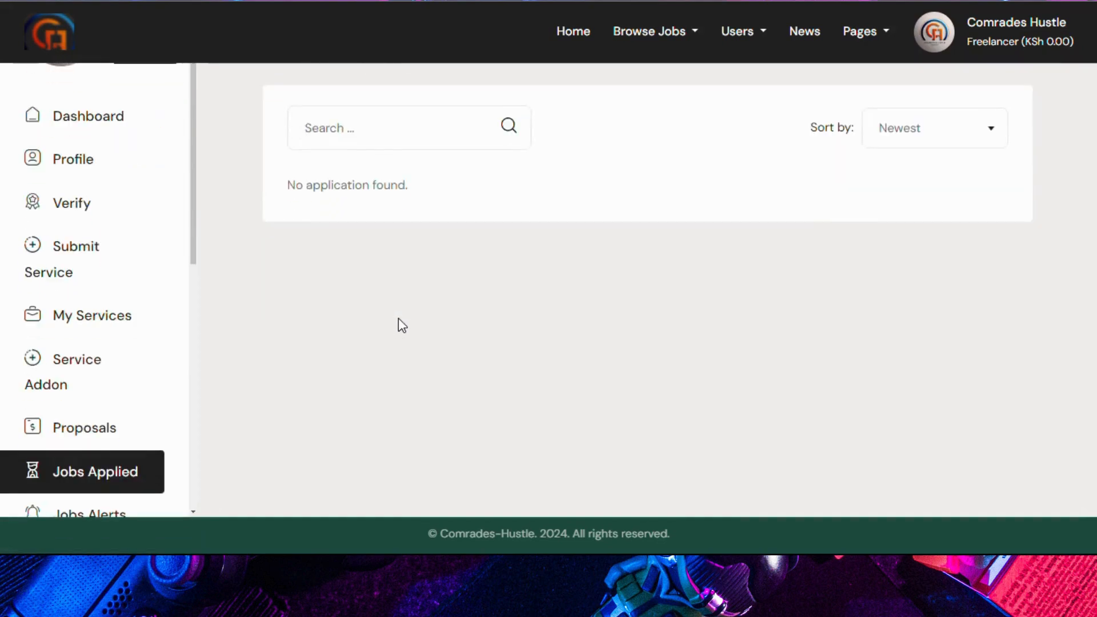
pyautogui.scroll(-3, 79, 388)
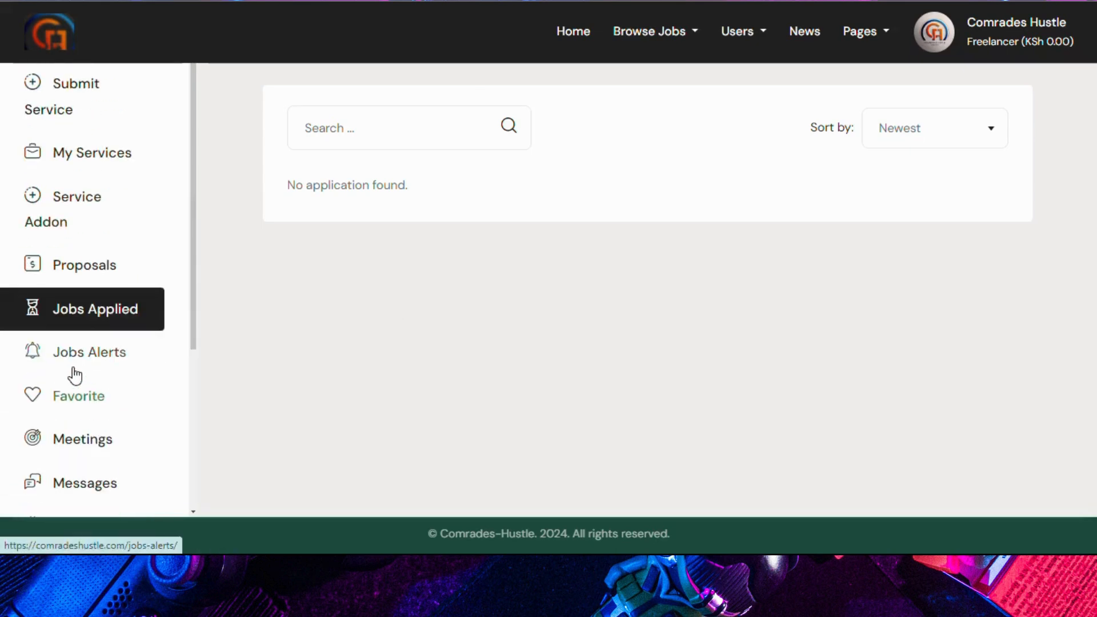
pyautogui.click(82, 348)
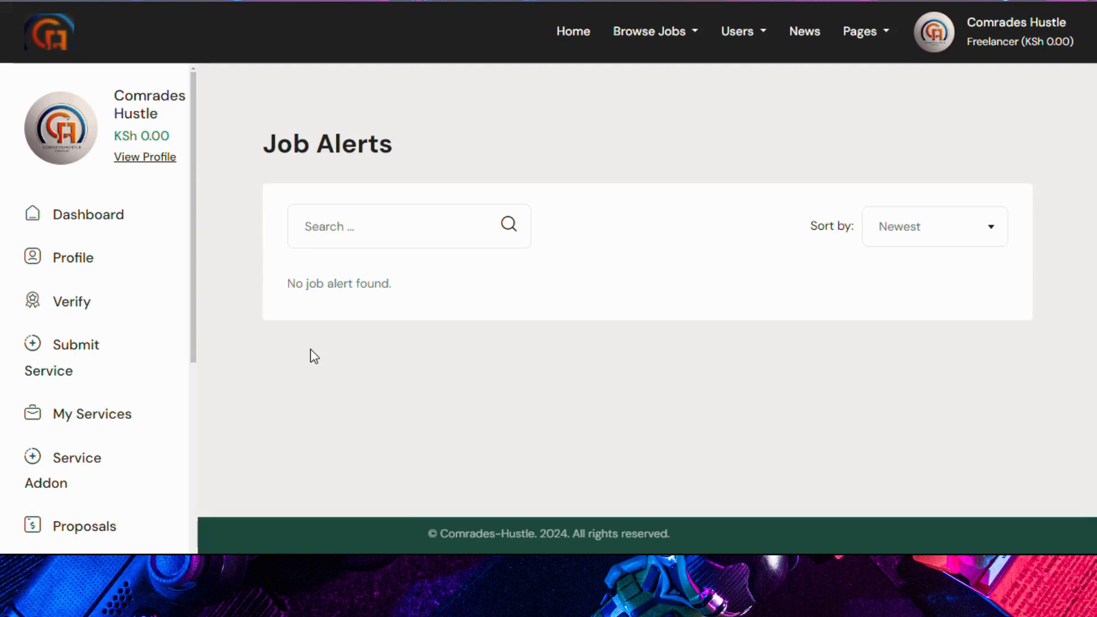
pyautogui.scroll(-2, 306, 346)
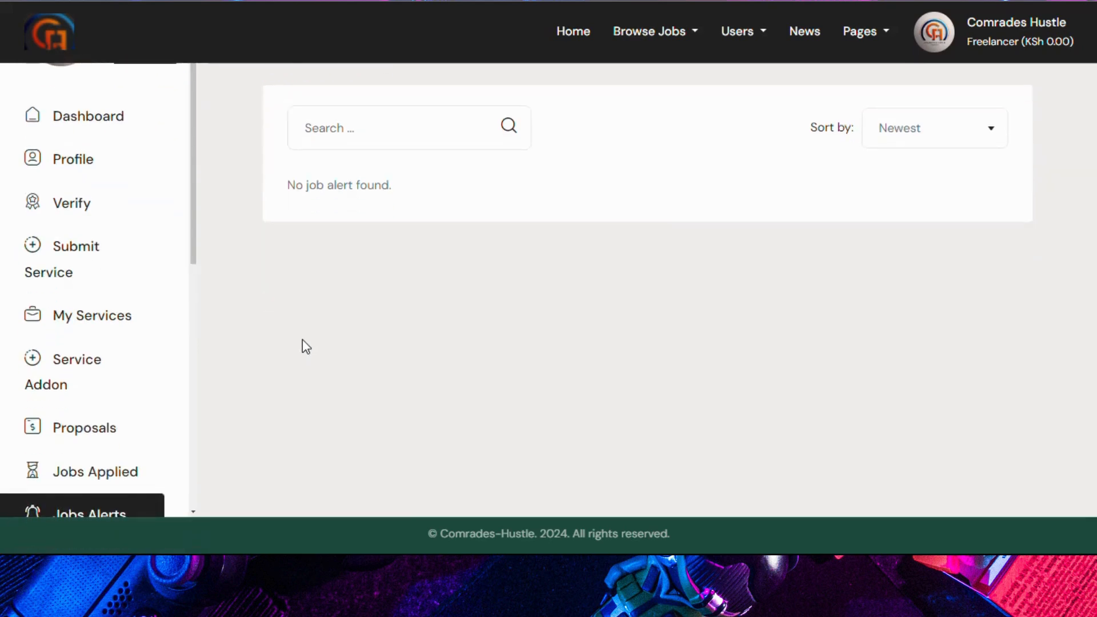
pyautogui.scroll(-5, 119, 358)
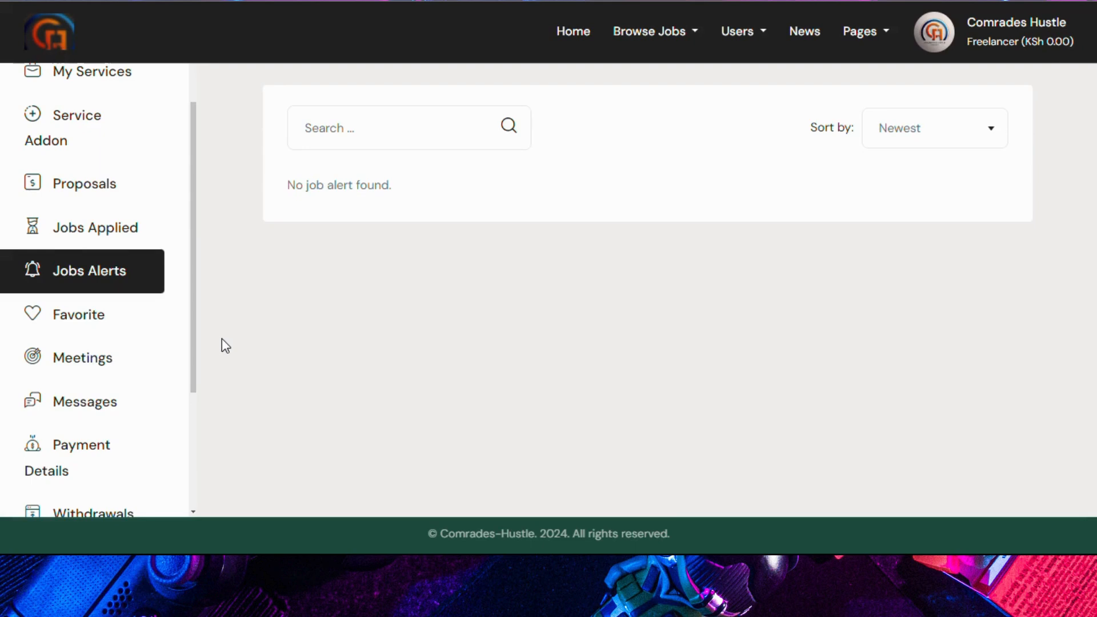
# Step: Add the Oracle DBA2 service to favorites from the services listing
pyautogui.click(78, 315)
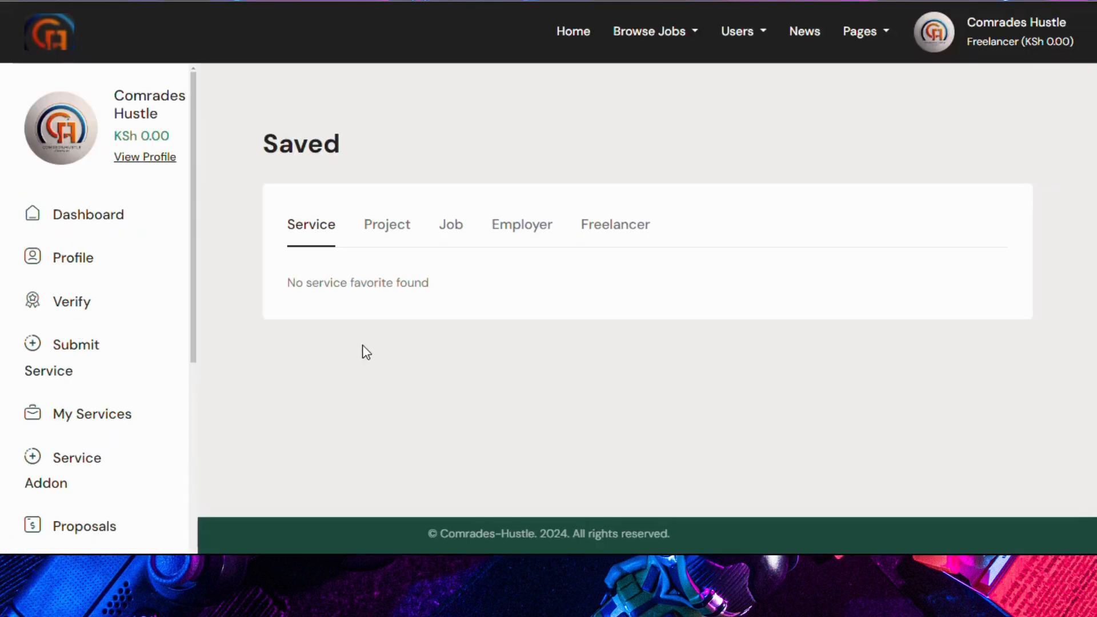
pyautogui.moveTo(649, 42)
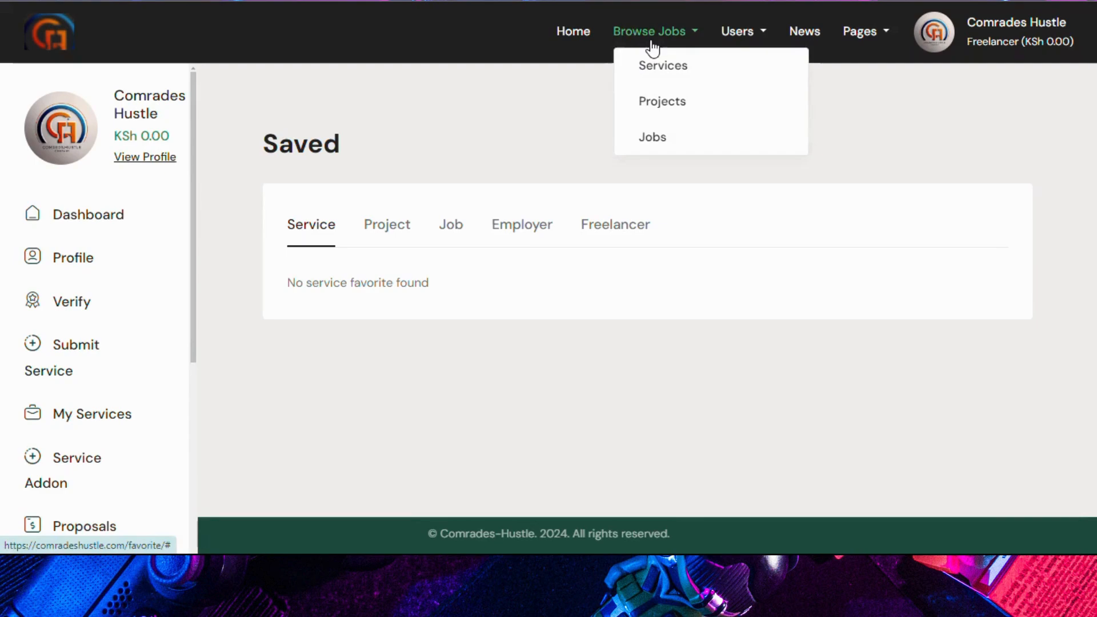
pyautogui.click(661, 67)
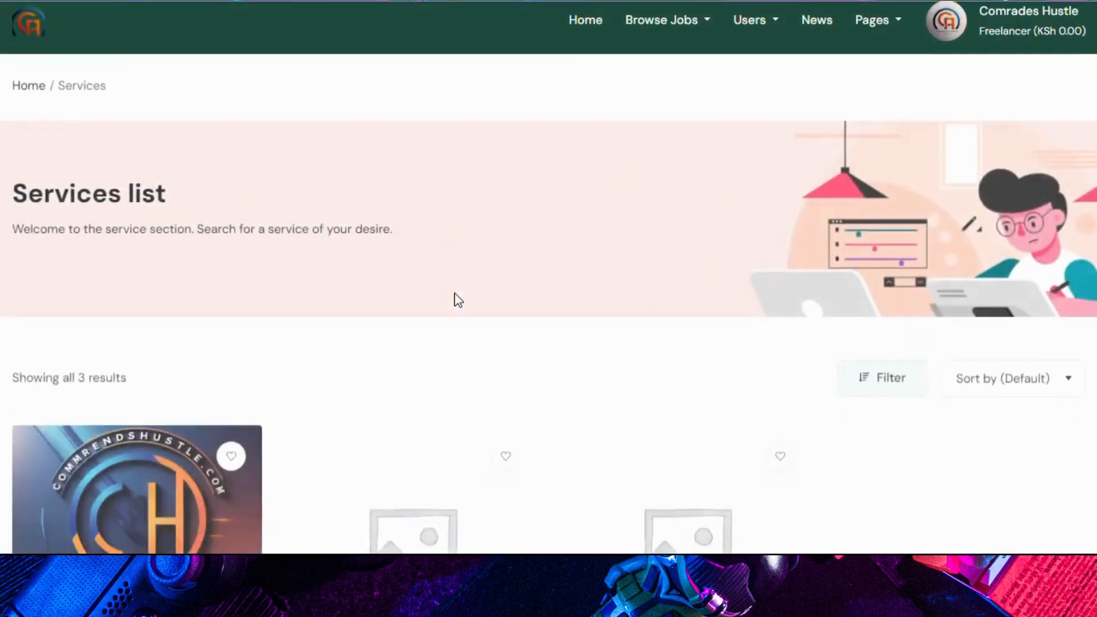
pyautogui.scroll(-5, 454, 300)
pyautogui.scroll(-1, 456, 301)
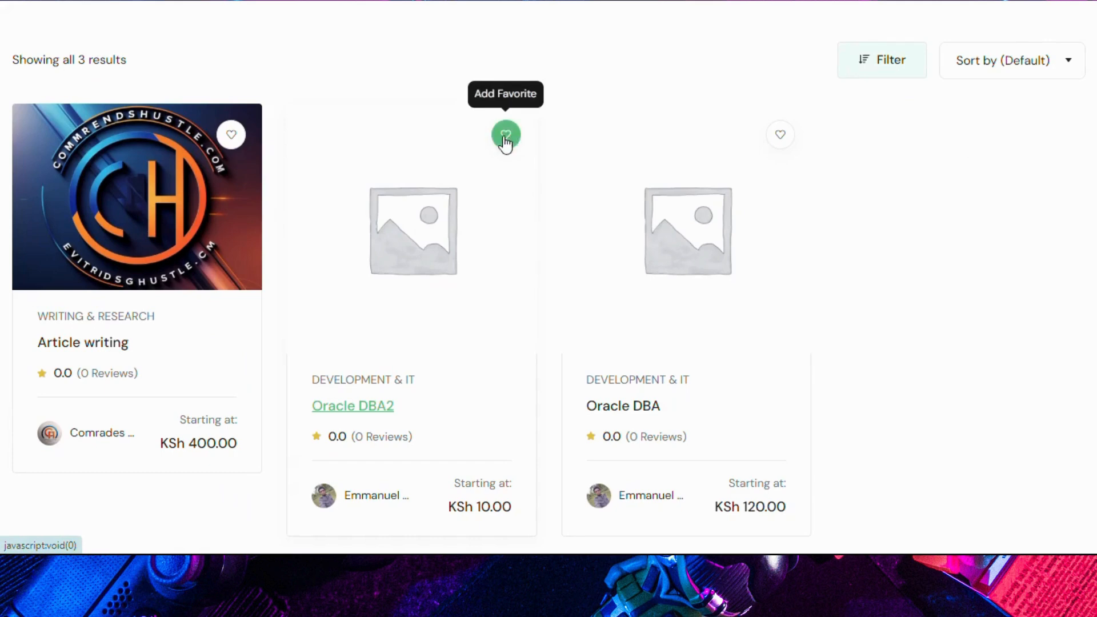
pyautogui.click(506, 138)
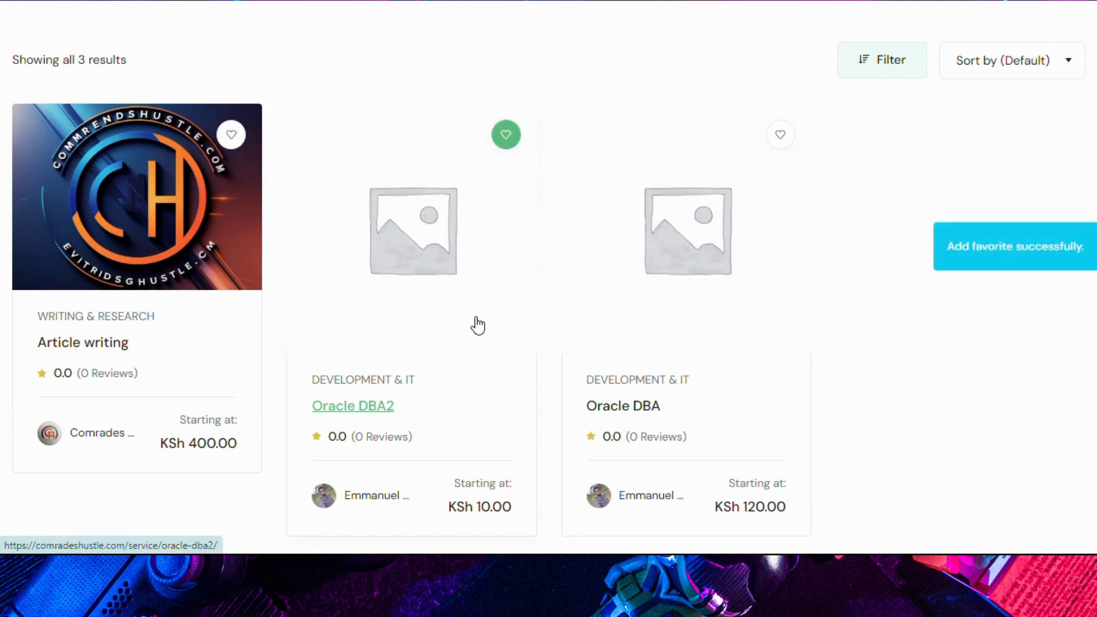
# Step: Review the Saved favorites, confirming project favorites are empty
pyautogui.scroll(5, 489, 314)
pyautogui.moveTo(700, 44)
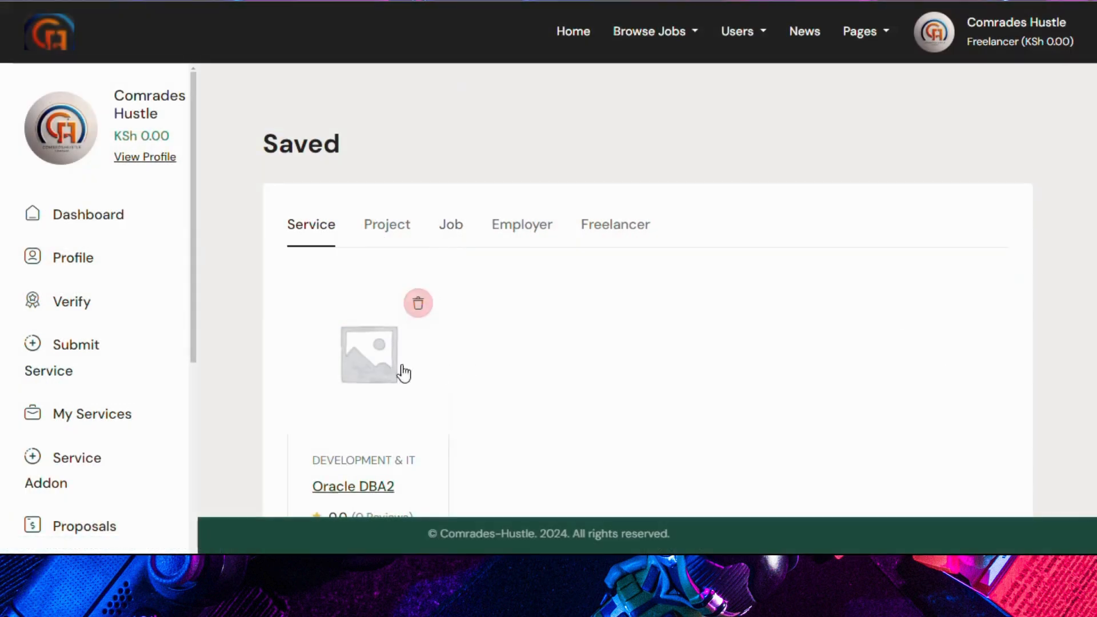
pyautogui.scroll(-2, 451, 377)
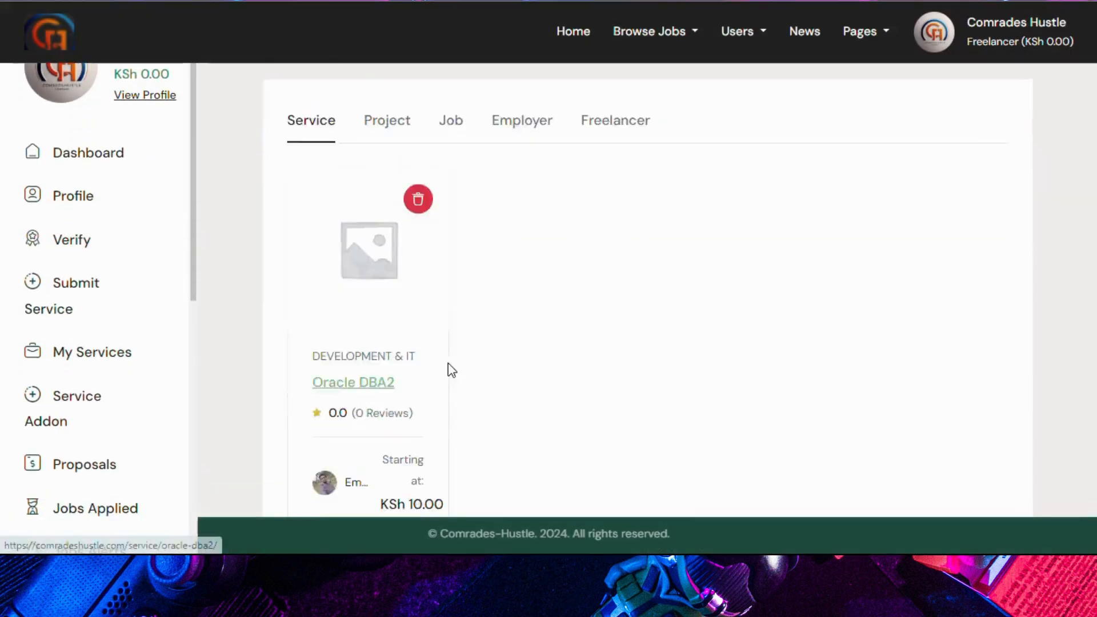
pyautogui.scroll(2, 429, 348)
pyautogui.click(370, 224)
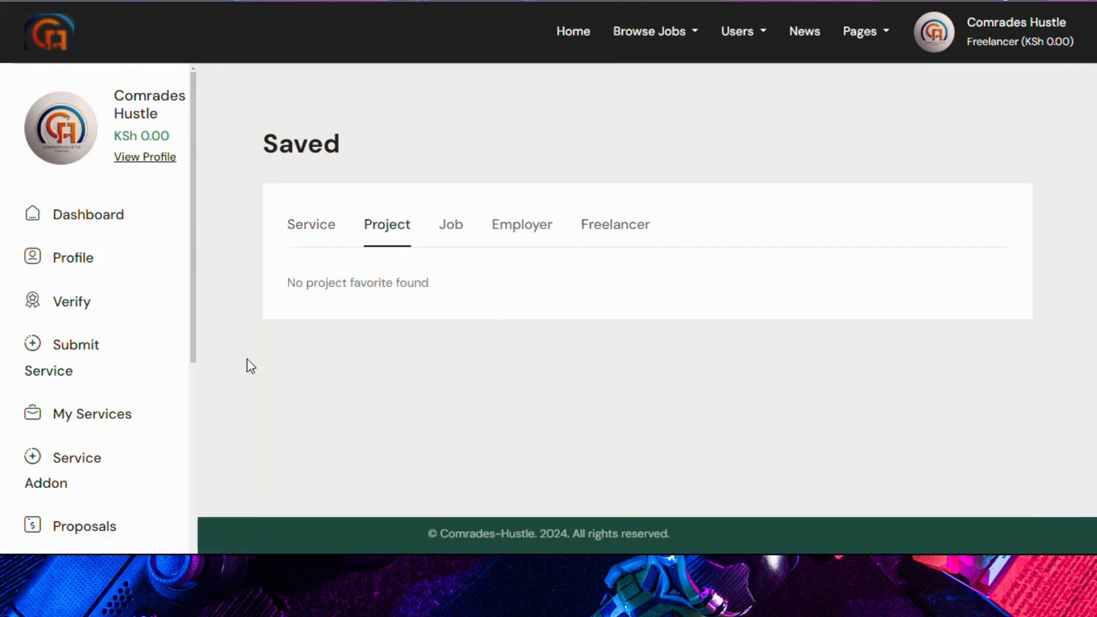
pyautogui.scroll(-5, 96, 389)
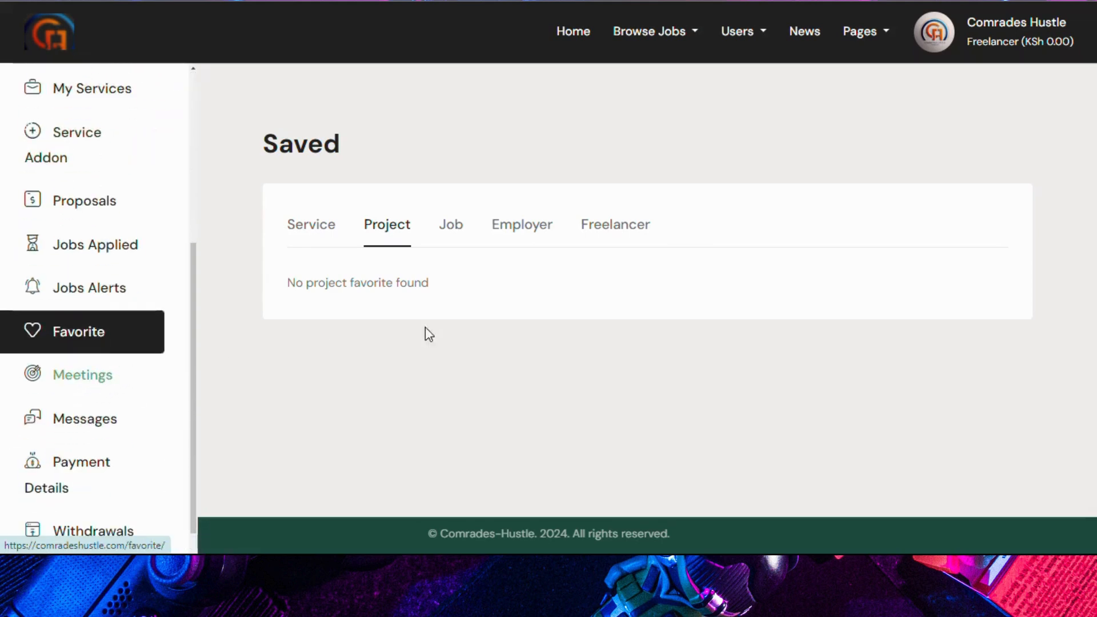
pyautogui.click(69, 379)
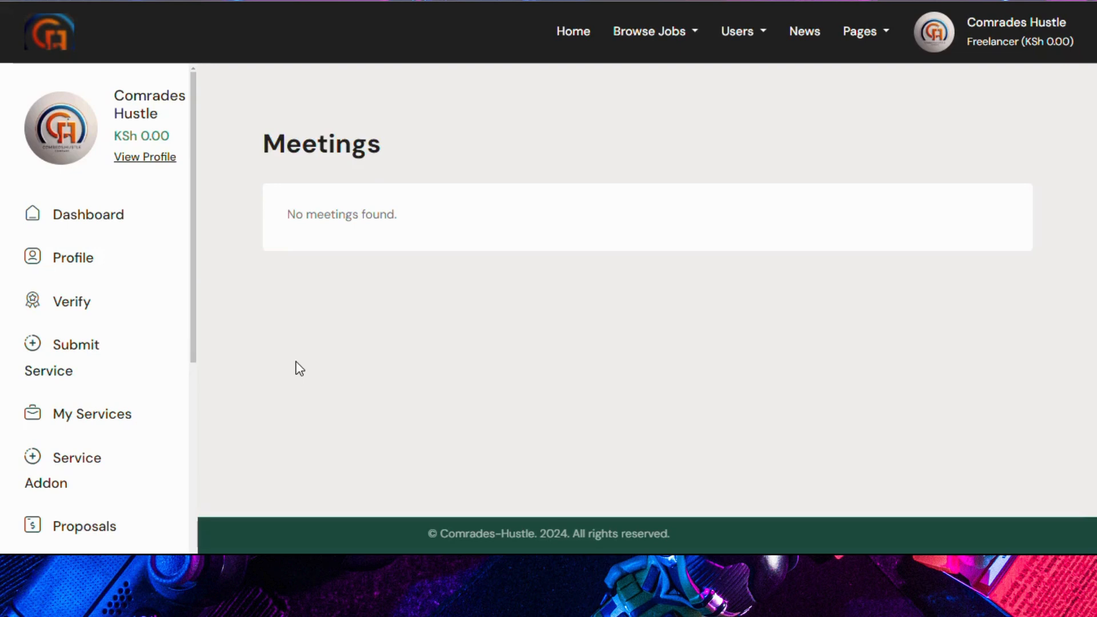
# Step: Review the empty Messages page, then go to Payment Details
pyautogui.scroll(-7, 86, 364)
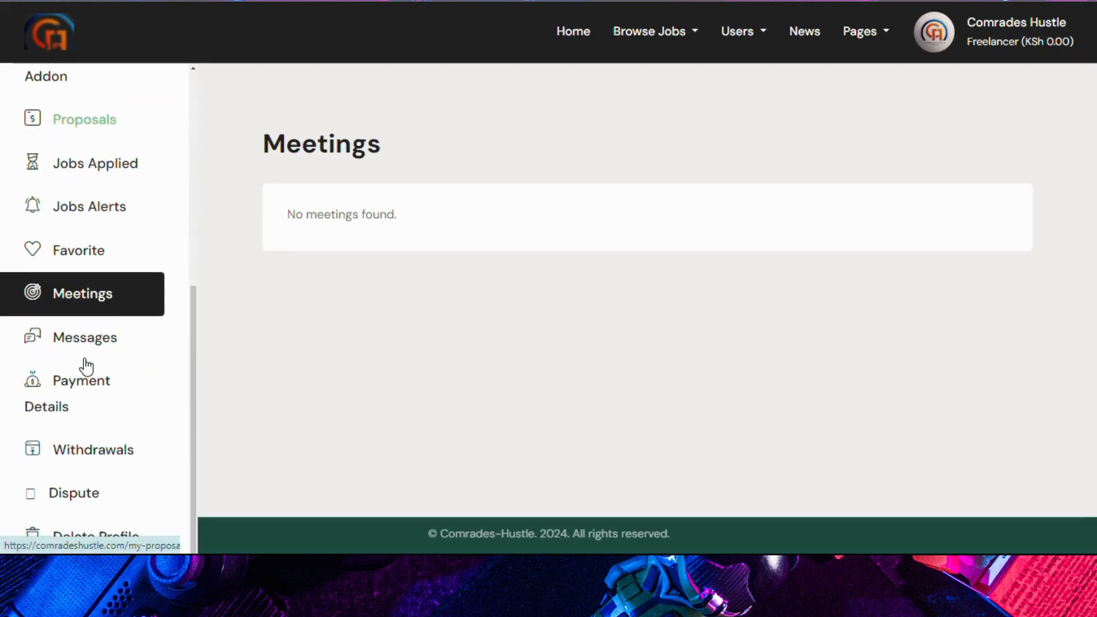
pyautogui.click(73, 343)
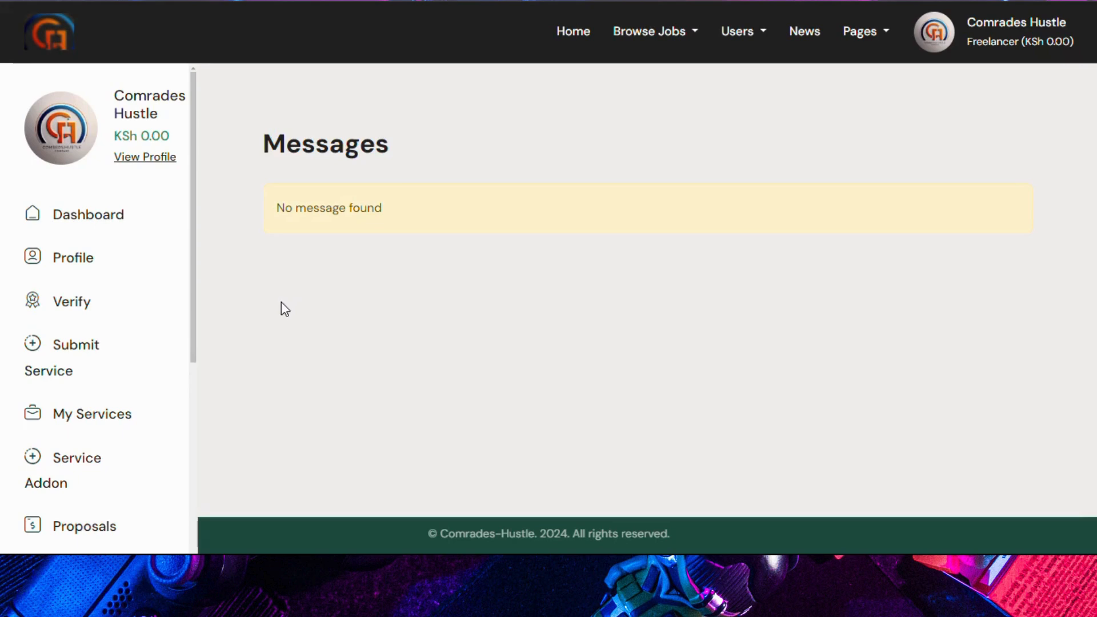
pyautogui.scroll(-7, 39, 350)
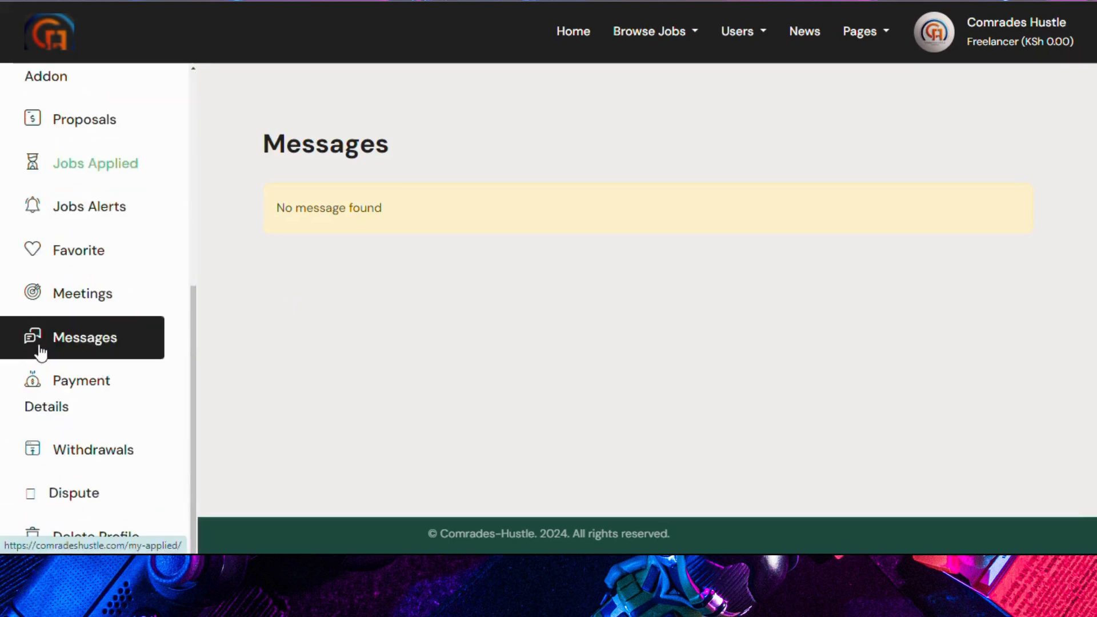
pyautogui.click(87, 405)
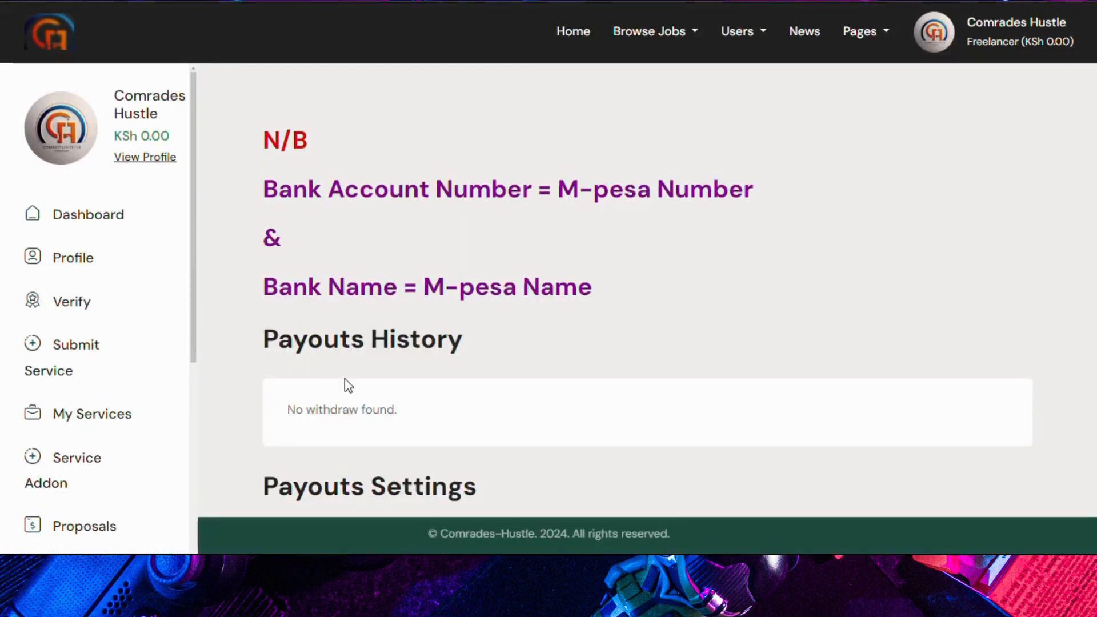
# Step: Save payout details with the bank account number and bank name 'Comrades Hustle'
pyautogui.scroll(-3, 346, 383)
pyautogui.scroll(3, 347, 383)
pyautogui.scroll(-4, 421, 269)
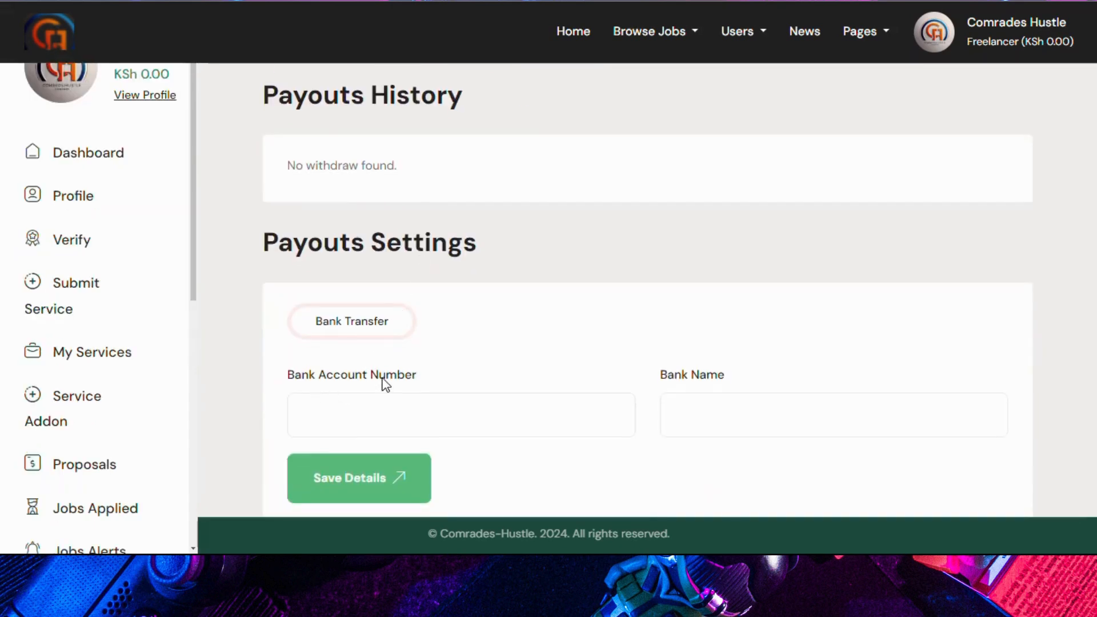
pyautogui.click(348, 416)
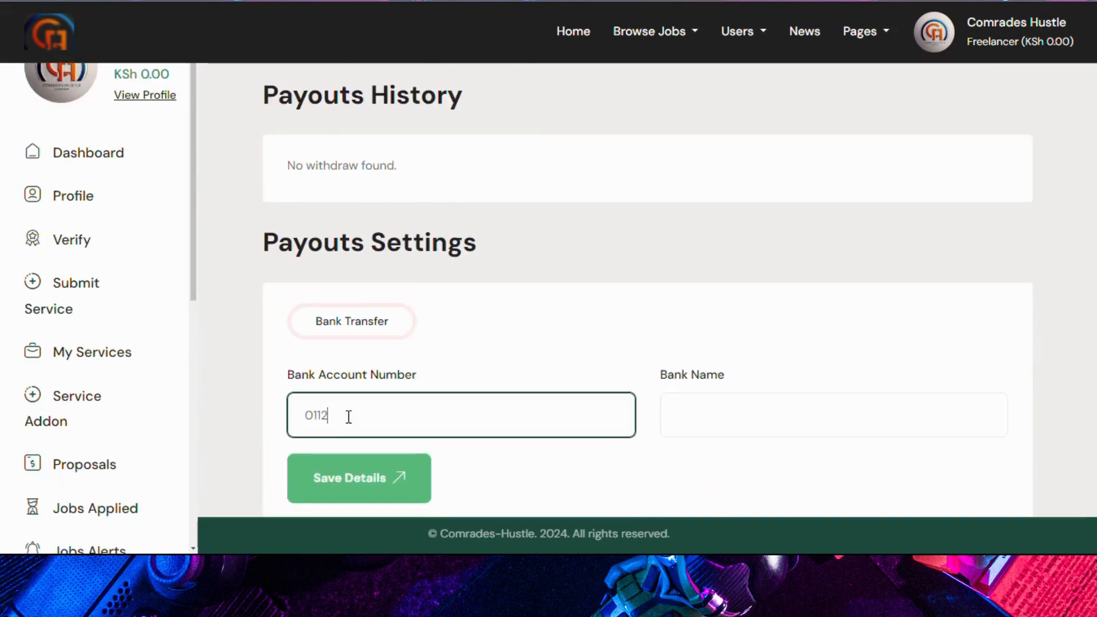
pyautogui.click(778, 413)
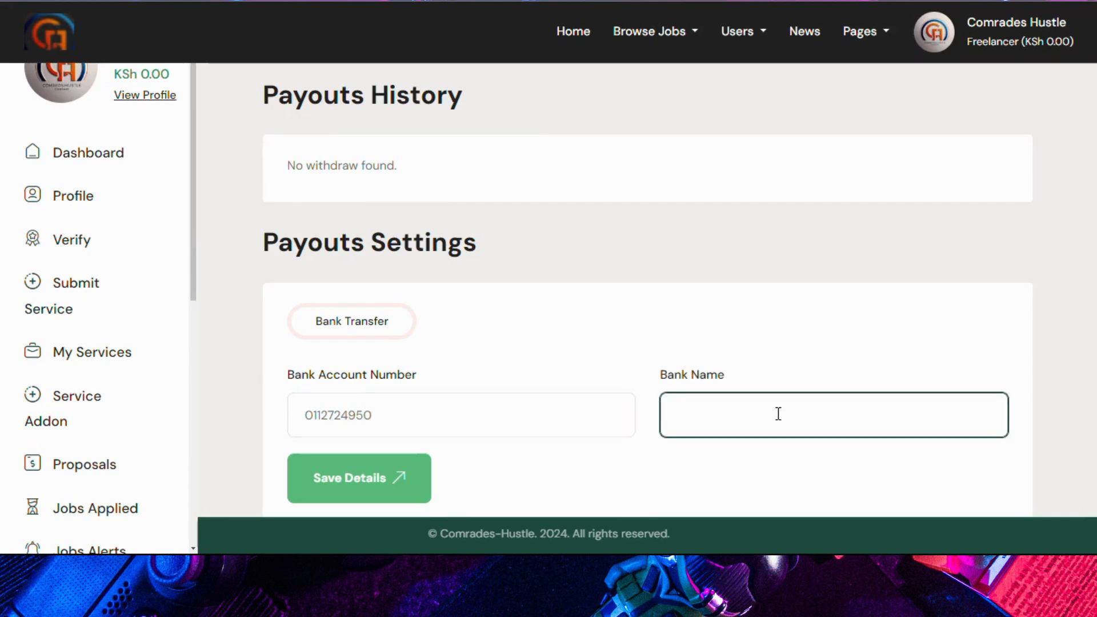
pyautogui.write('Comrades Hustle')
pyautogui.click(363, 479)
# Step: Open the Withdrawals statements page from the sidebar
pyautogui.scroll(-3, 371, 441)
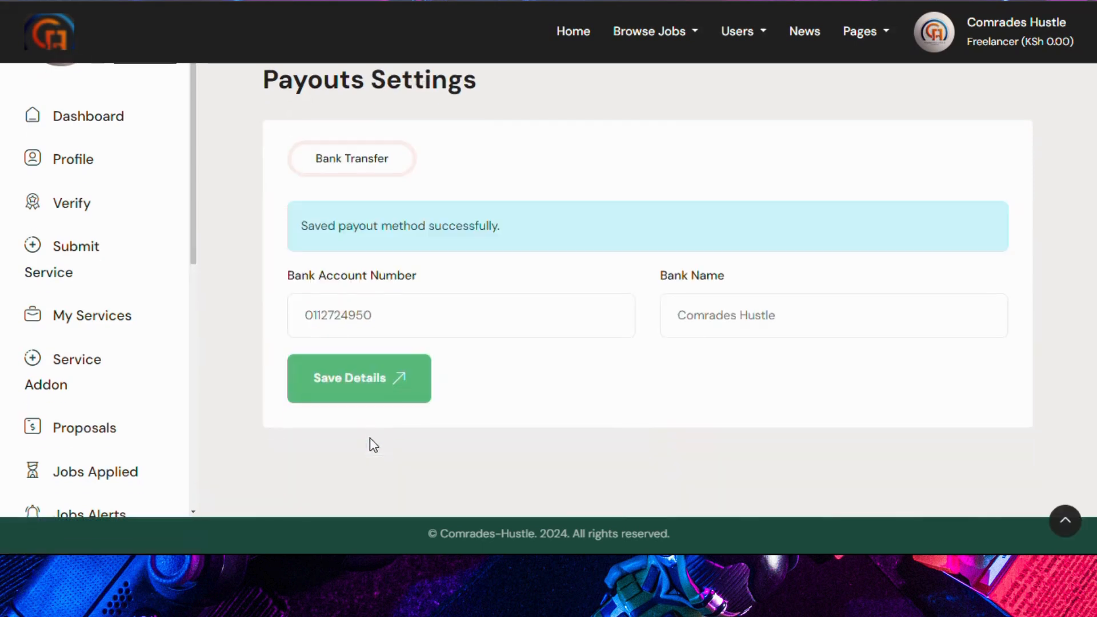
pyautogui.scroll(-5, 69, 399)
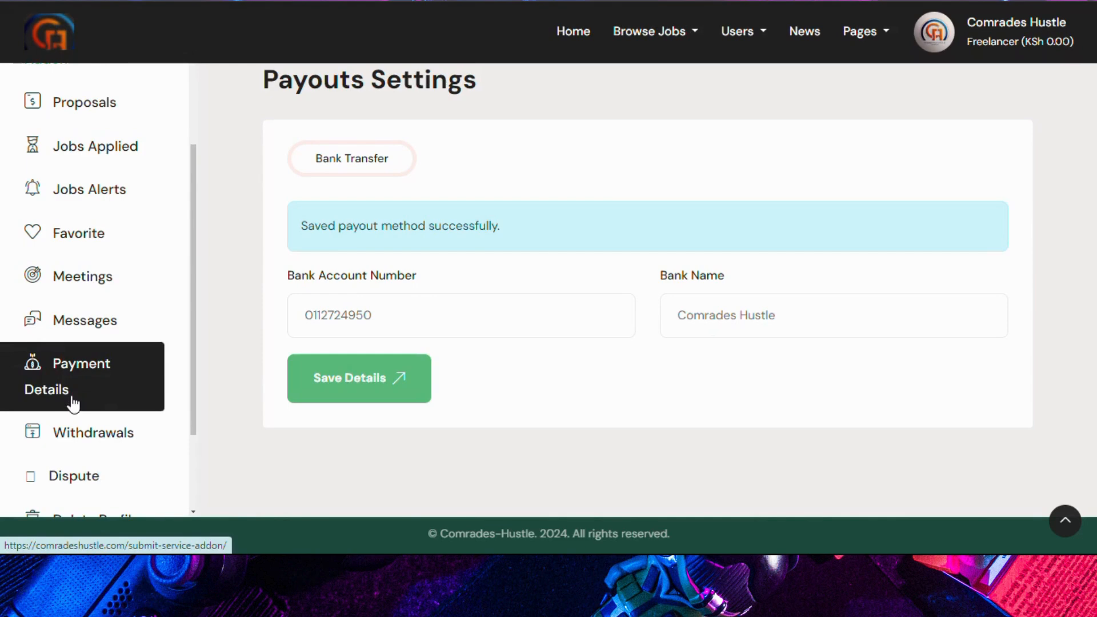
pyautogui.click(67, 434)
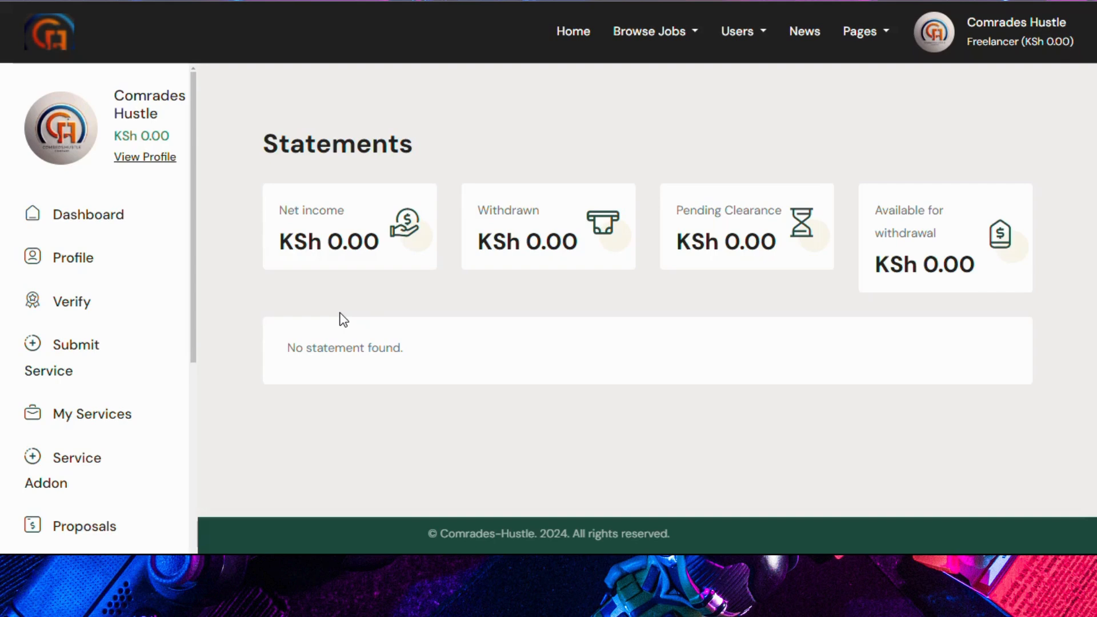
# Step: Review the zero-balance Statements page, then open the Dispute page
pyautogui.scroll(-8, 154, 328)
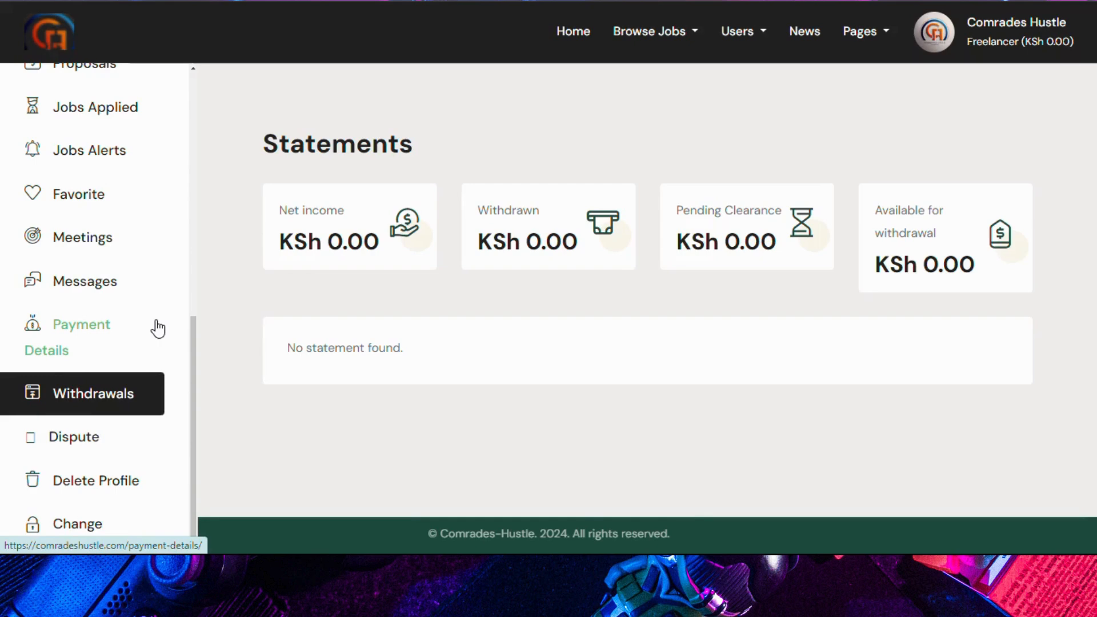
pyautogui.scroll(-3, 158, 329)
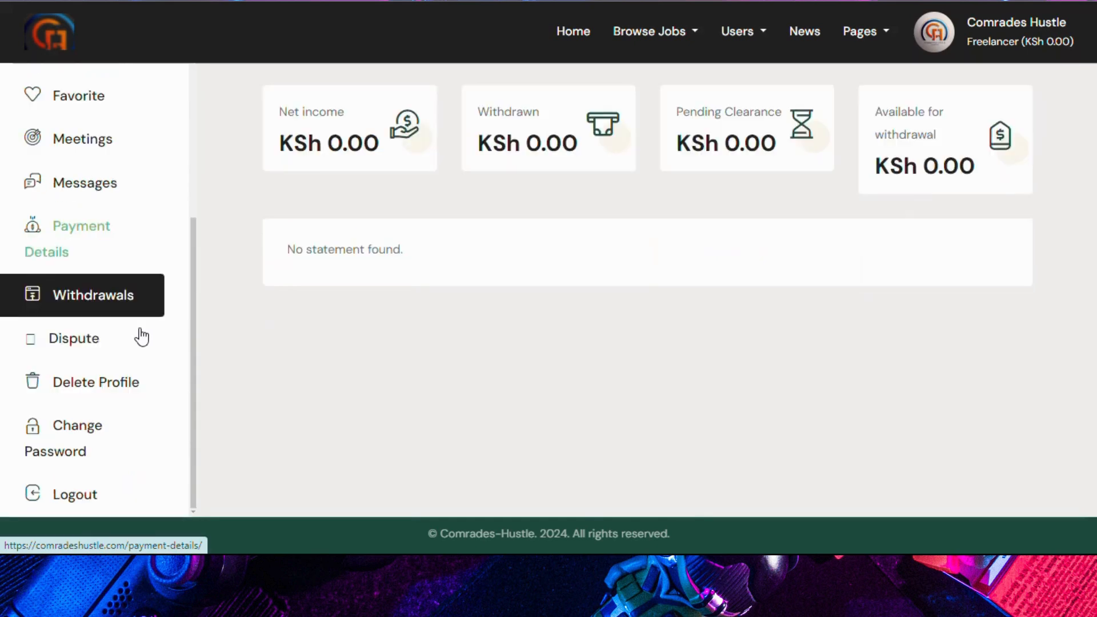
pyautogui.click(77, 345)
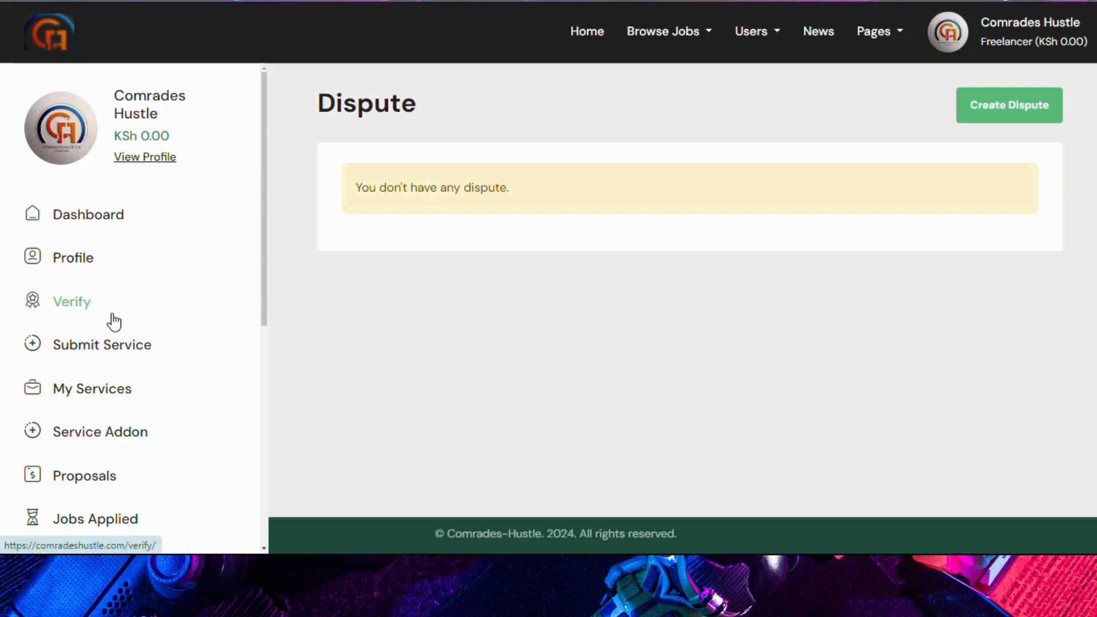
# Step: Start a new dispute, inspect its project and topic fields, then close it unsent
pyautogui.scroll(-5, 114, 323)
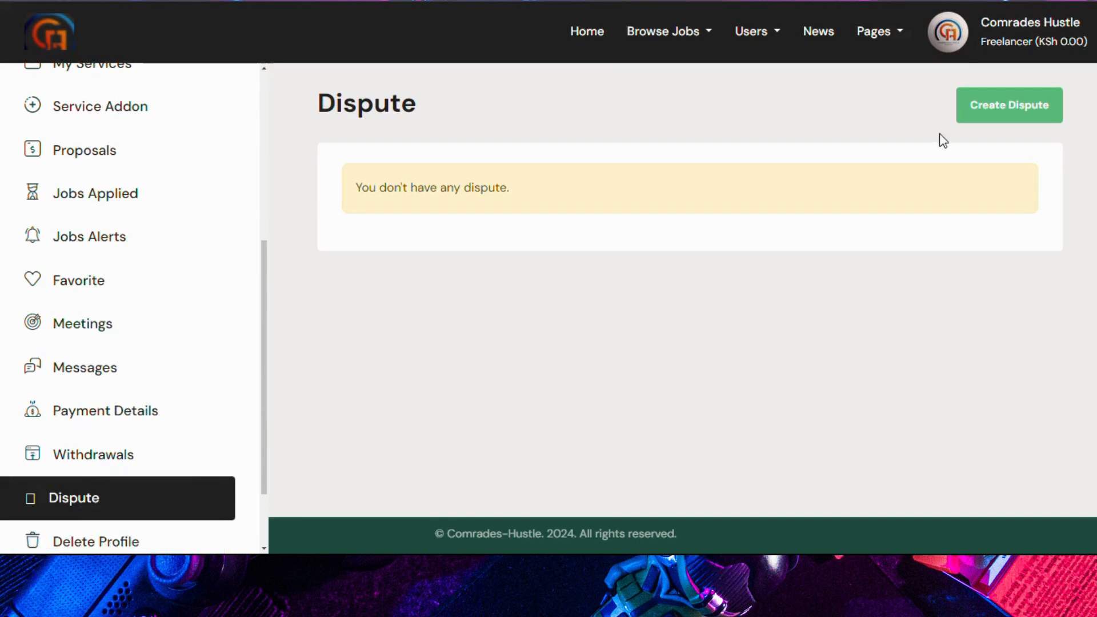
pyautogui.click(972, 105)
pyautogui.click(505, 140)
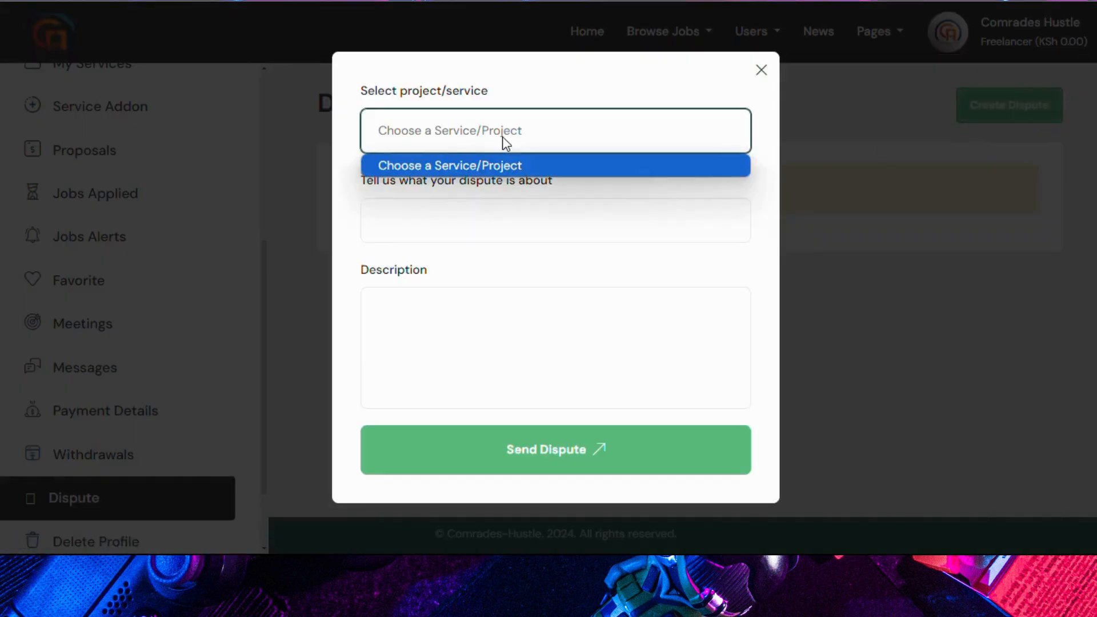
pyautogui.click(441, 228)
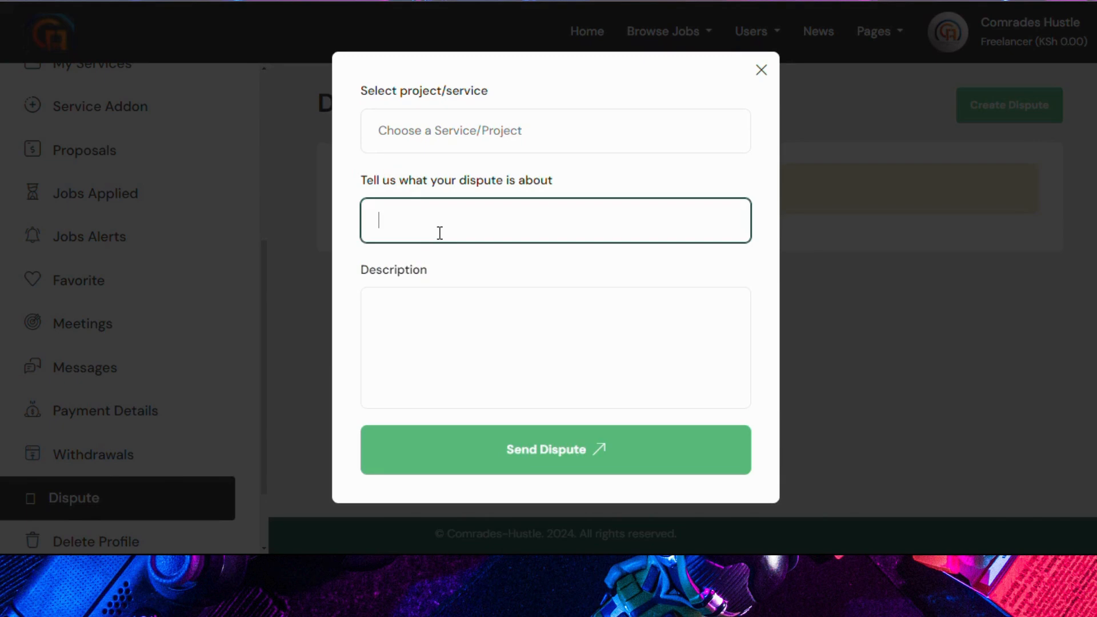
pyautogui.click(760, 70)
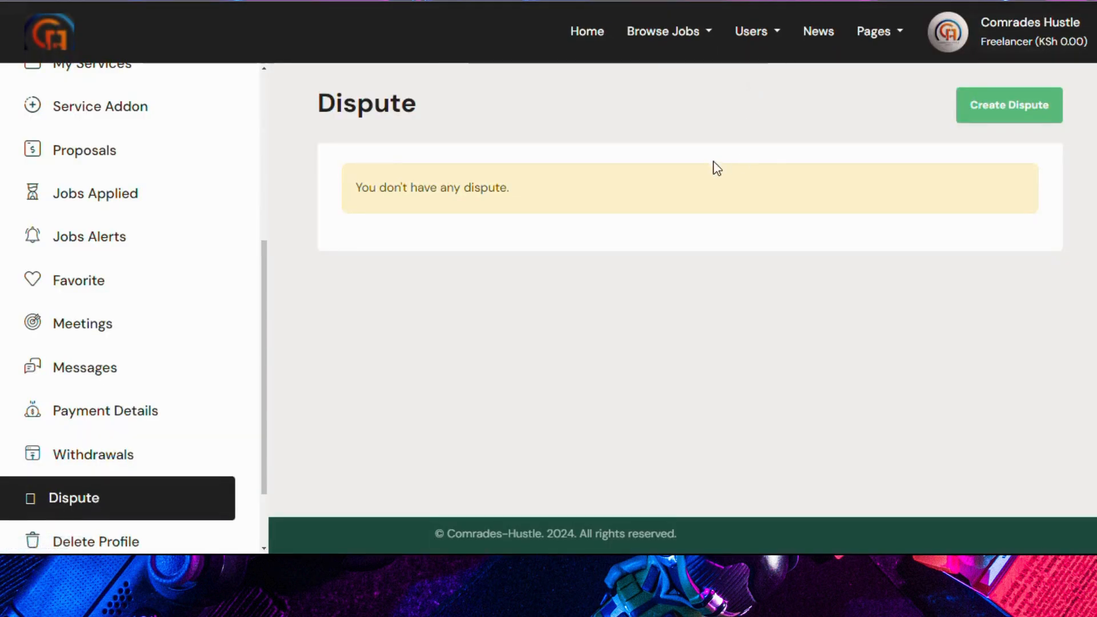
pyautogui.scroll(-2, 166, 311)
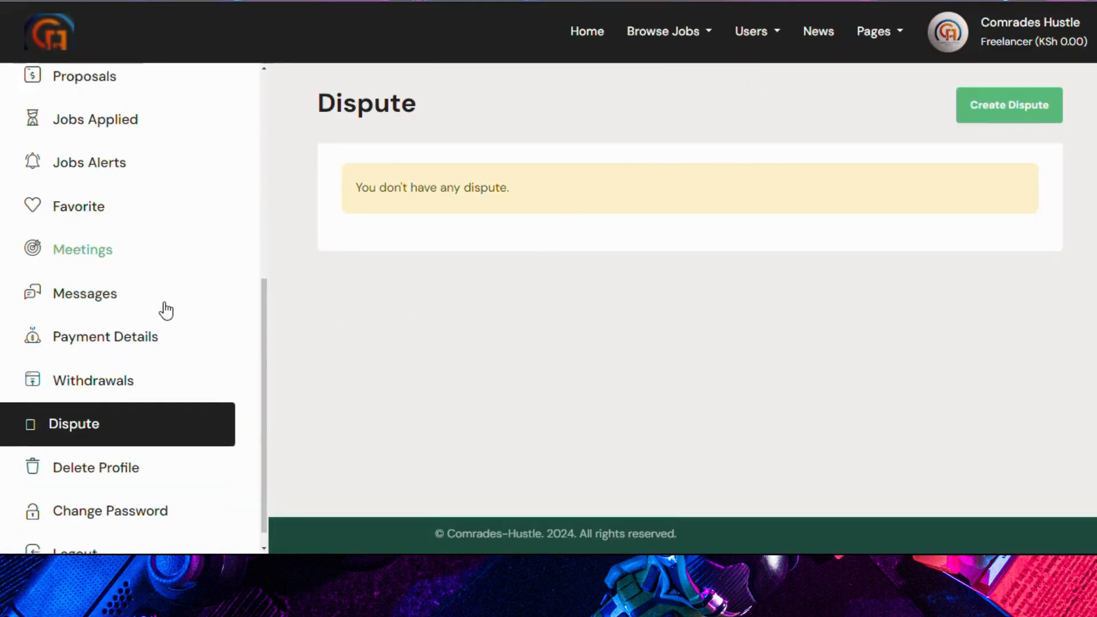
pyautogui.scroll(-1, 166, 312)
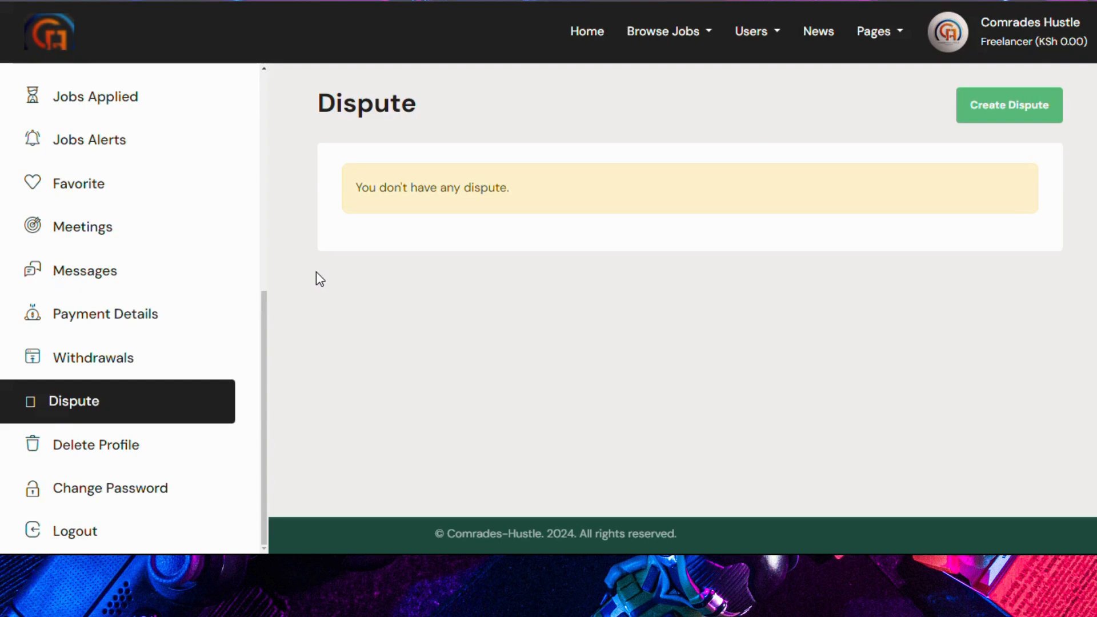
pyautogui.click(98, 446)
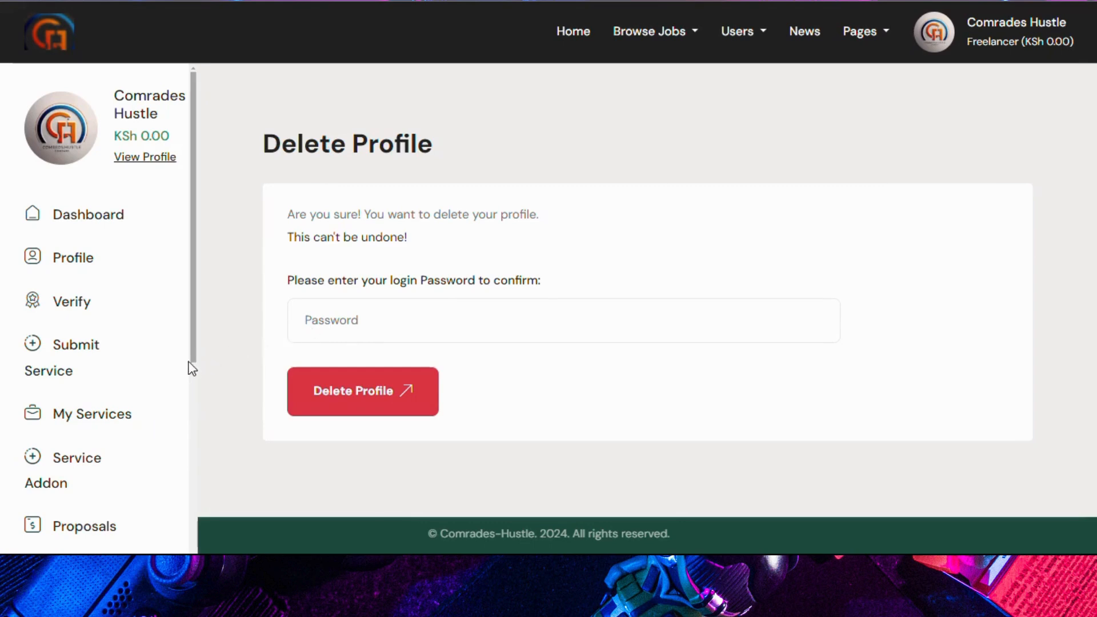
# Step: Open the Change Password page from the sidebar
pyautogui.scroll(-1, 171, 357)
pyautogui.scroll(-4, 171, 357)
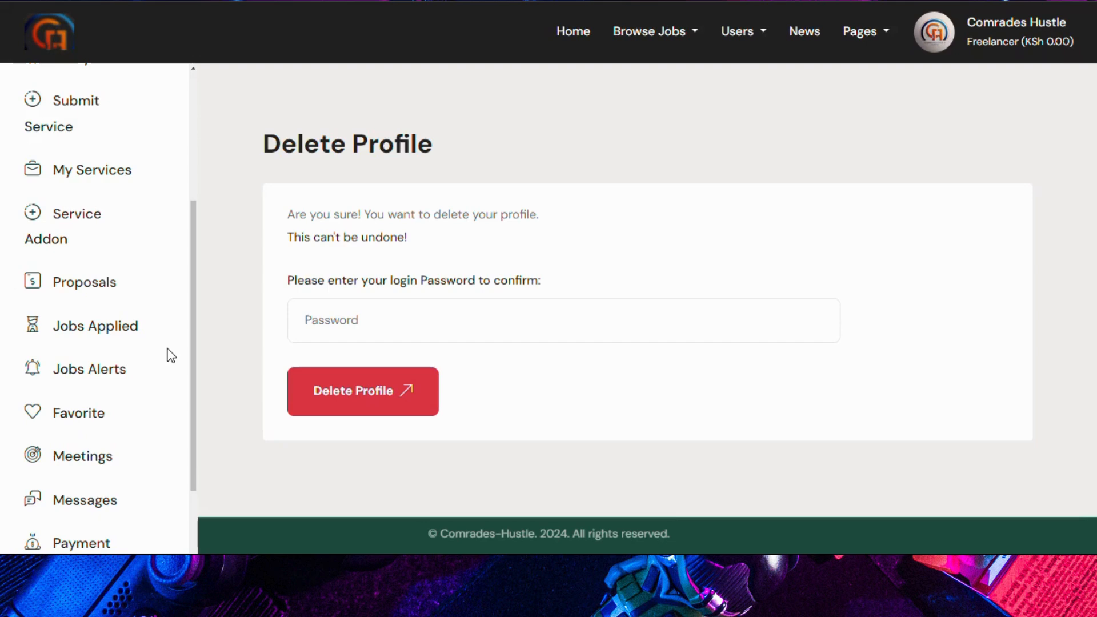
pyautogui.scroll(-4, 170, 352)
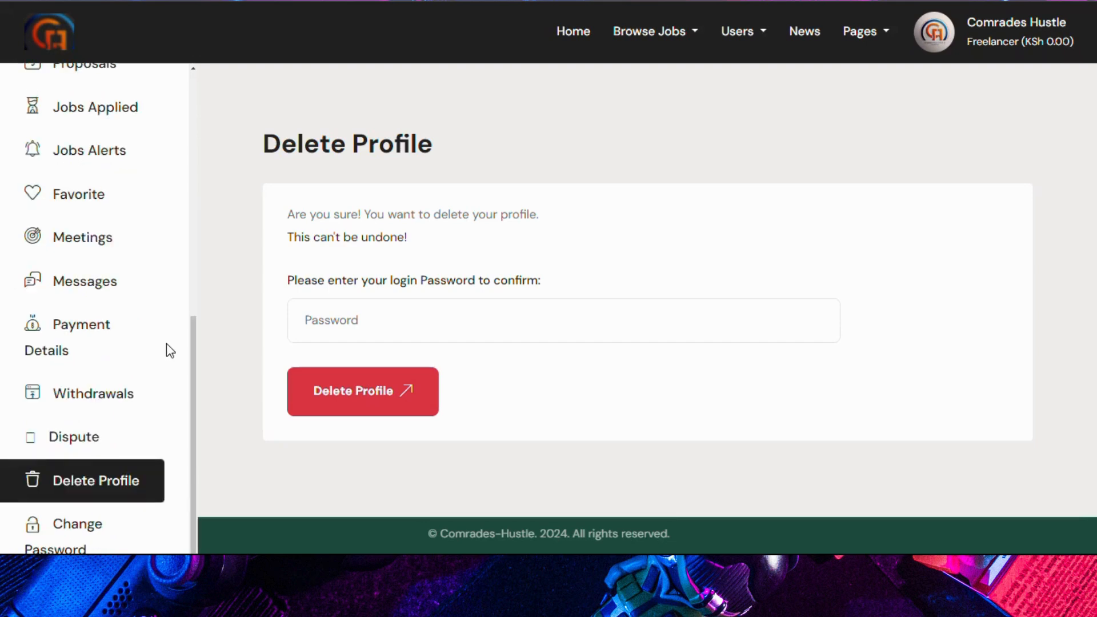
pyautogui.scroll(-2, 170, 350)
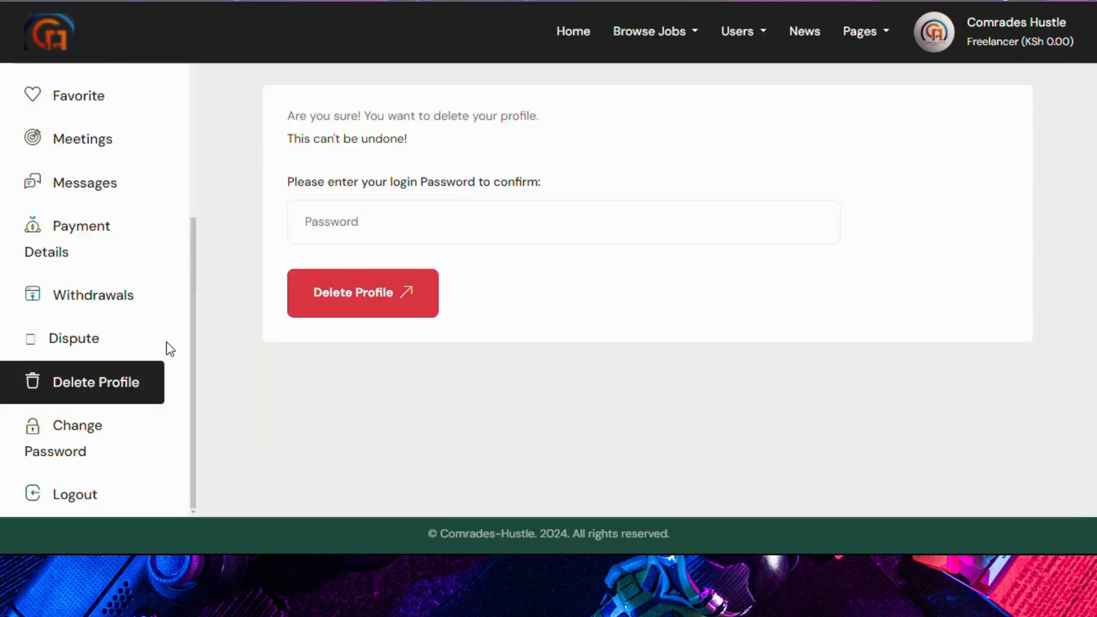
pyautogui.click(84, 448)
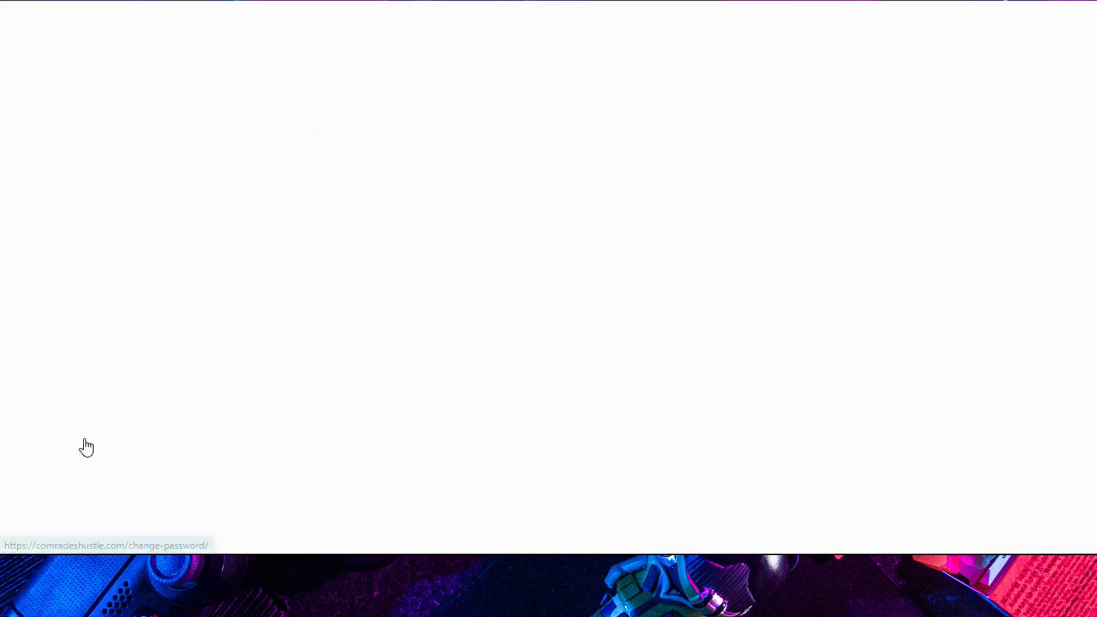
# Step: Log out of the freelancer account, landing on the public homepage
pyautogui.scroll(-7, 105, 406)
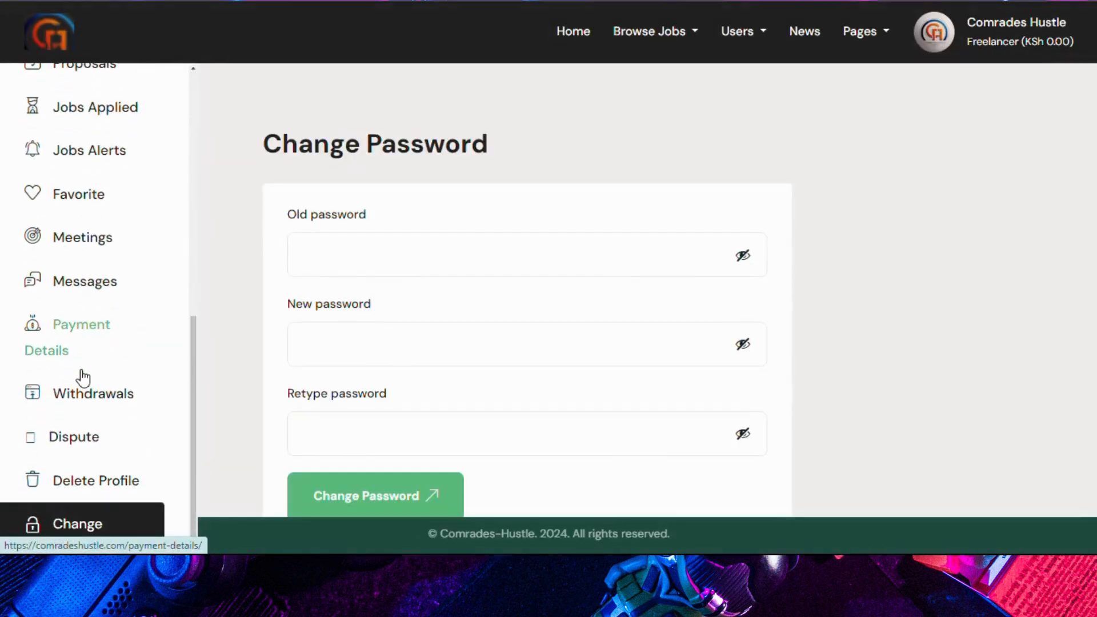
pyautogui.scroll(-3, 150, 351)
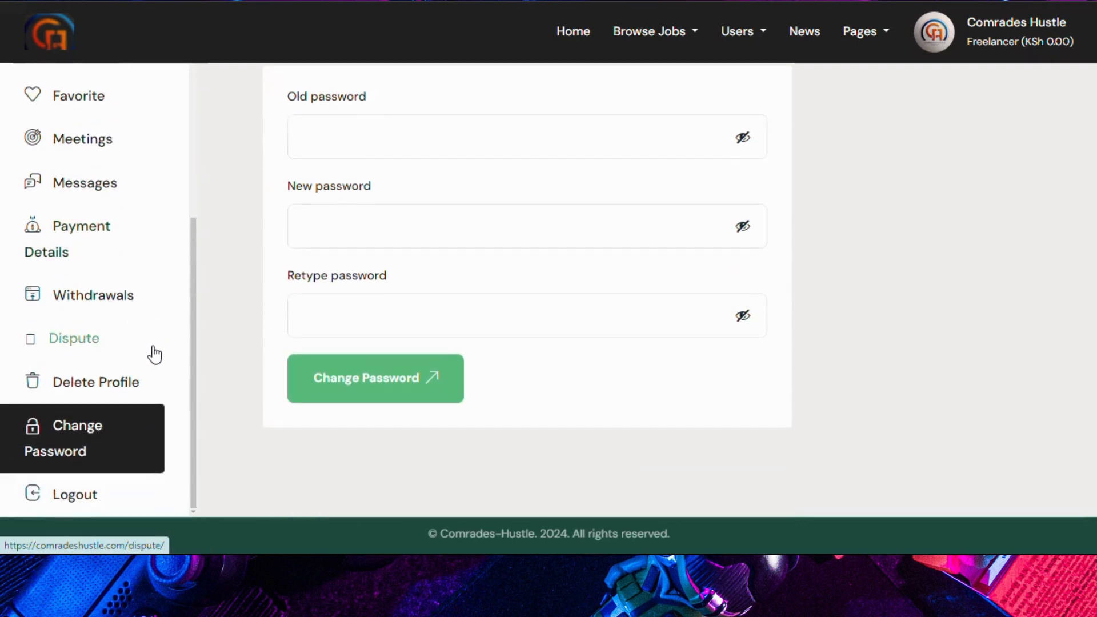
pyautogui.click(66, 496)
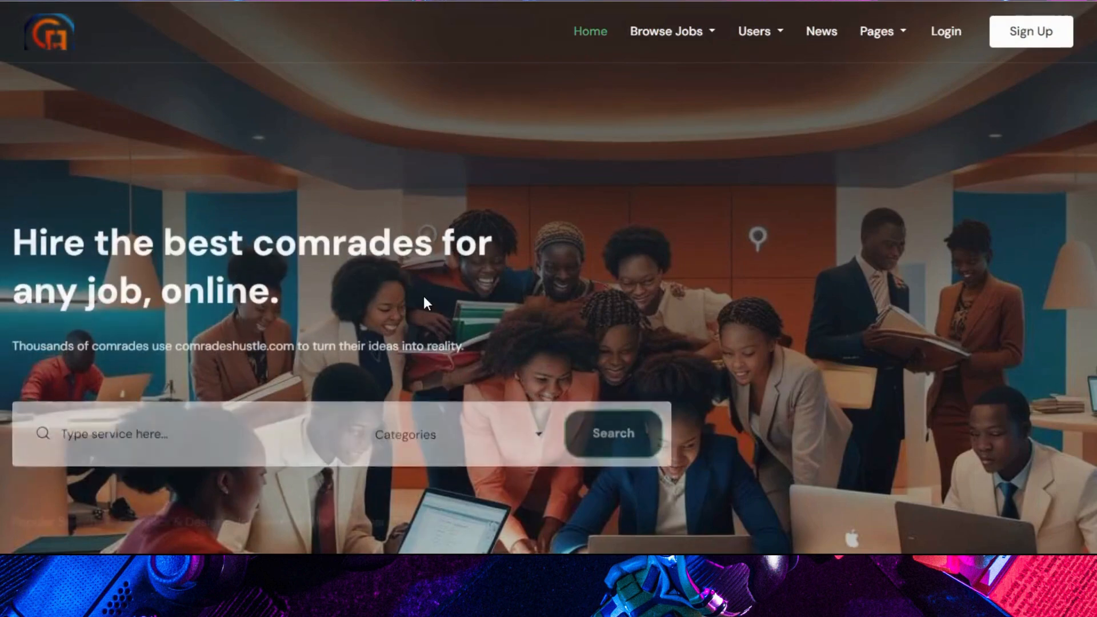
pyautogui.scroll(-3, 434, 288)
pyautogui.scroll(-5, 435, 282)
pyautogui.scroll(8, 435, 284)
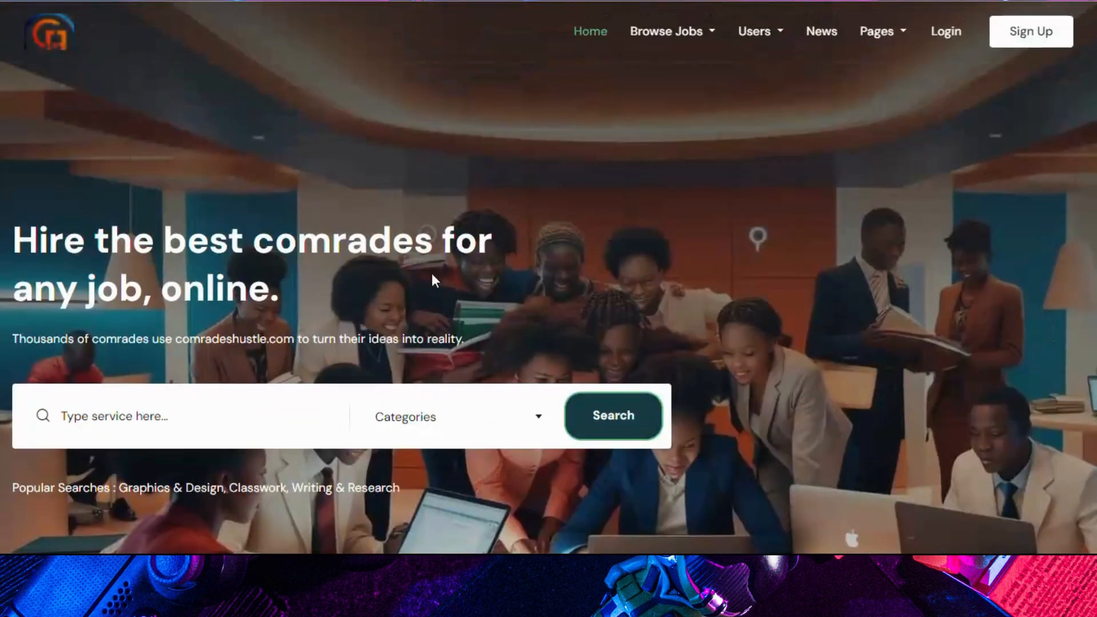